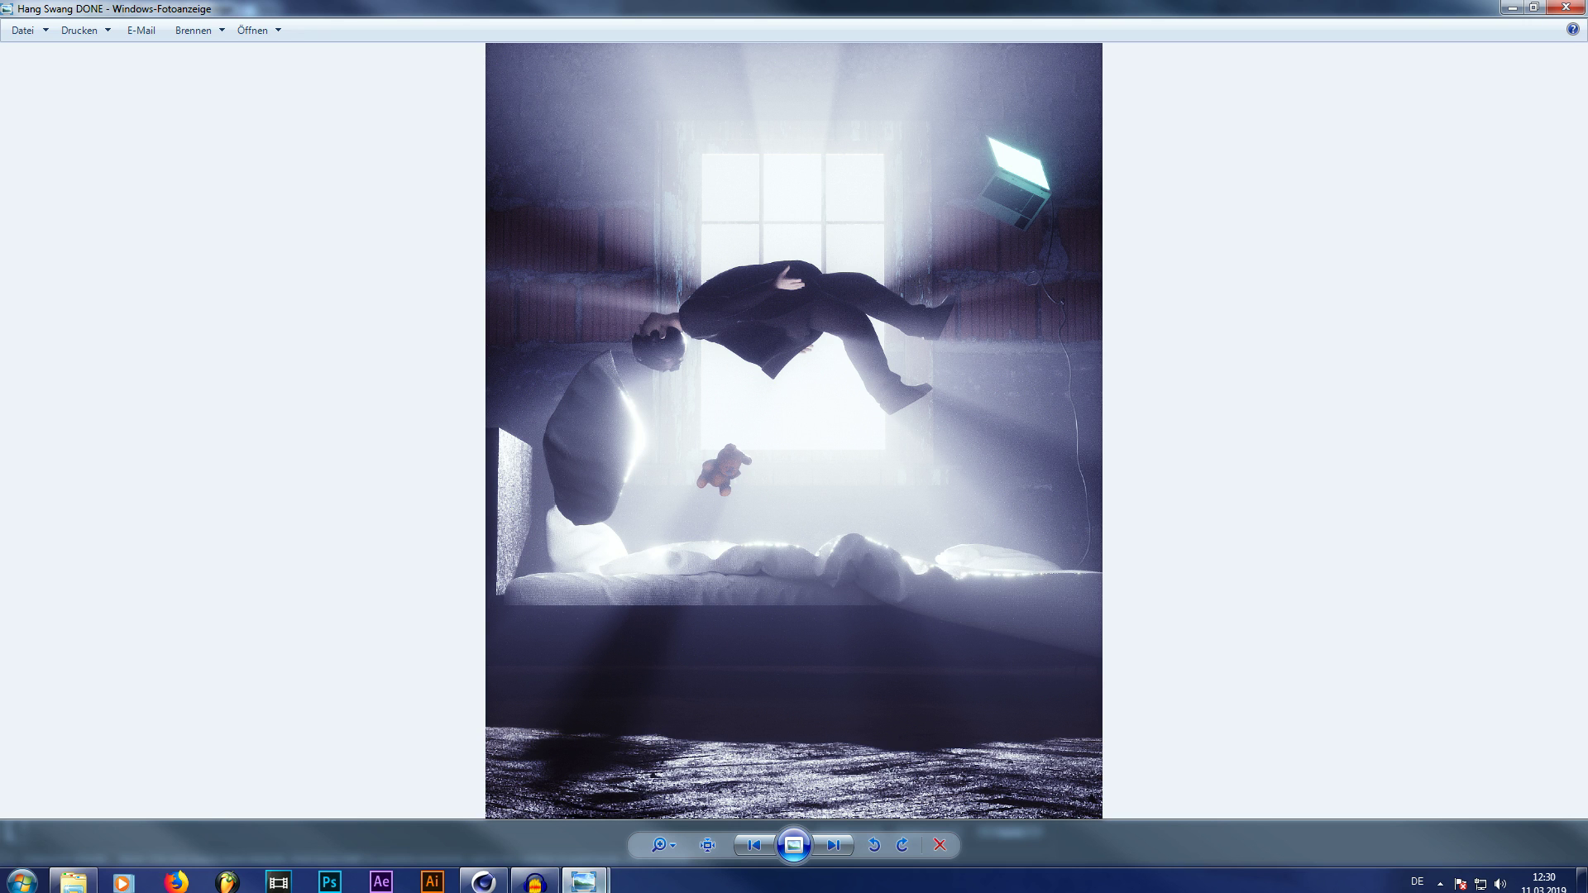
Show the Broken Humanity DONE render in Photo Viewer, then bring up Cinema 4D's Tut.c4d scene.
{"action": "mouse_move", "coordinate": [584, 881]}
{"action": "left_click", "coordinate": [673, 823]}
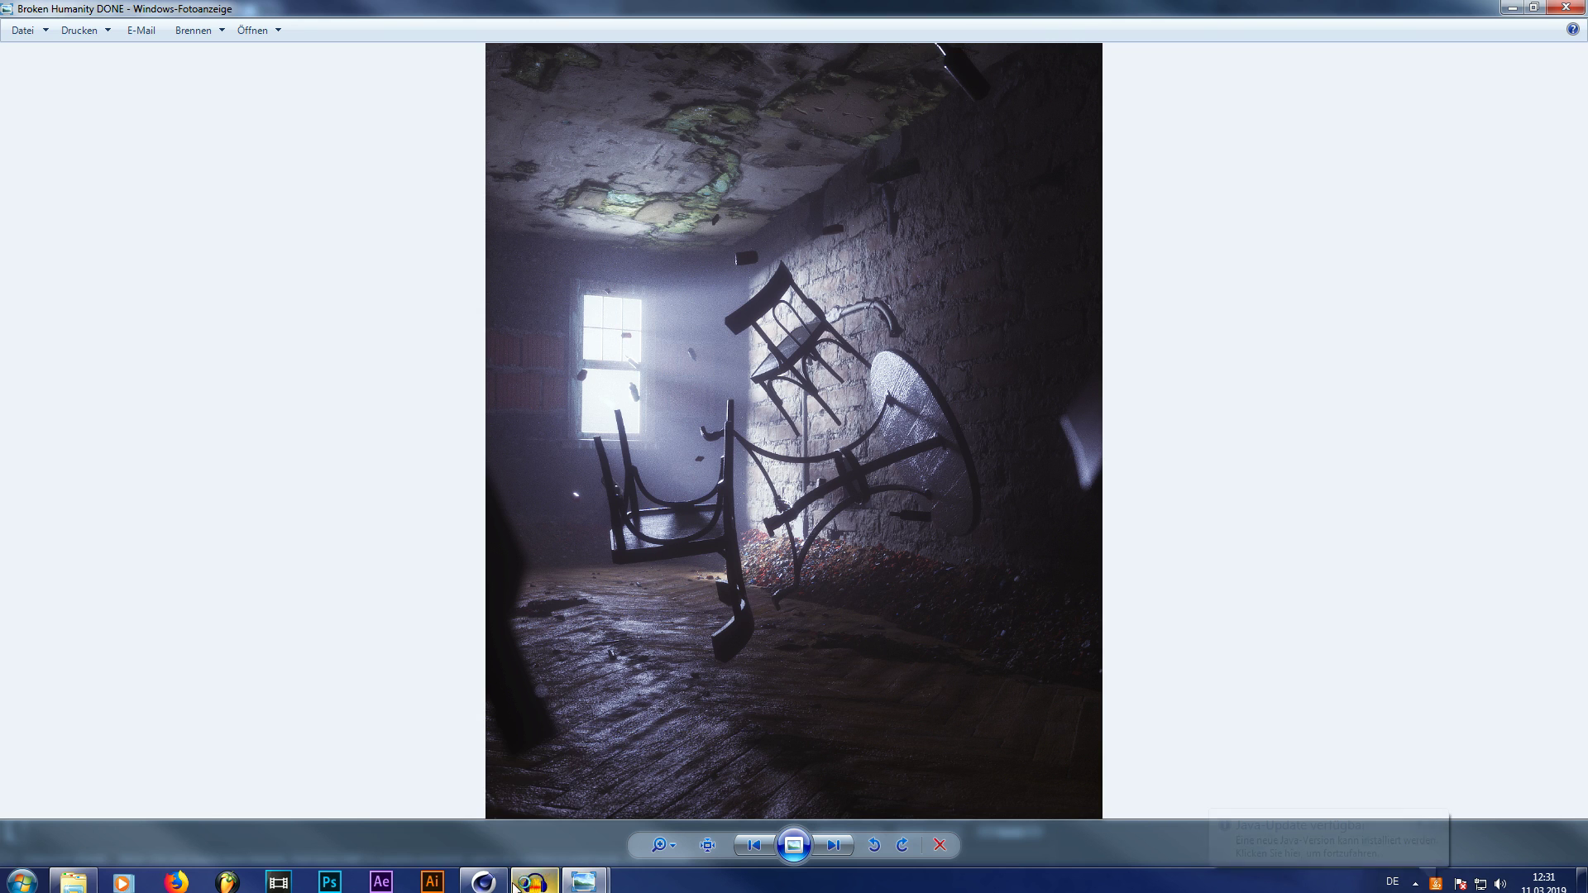
{"action": "left_click", "coordinate": [483, 881]}
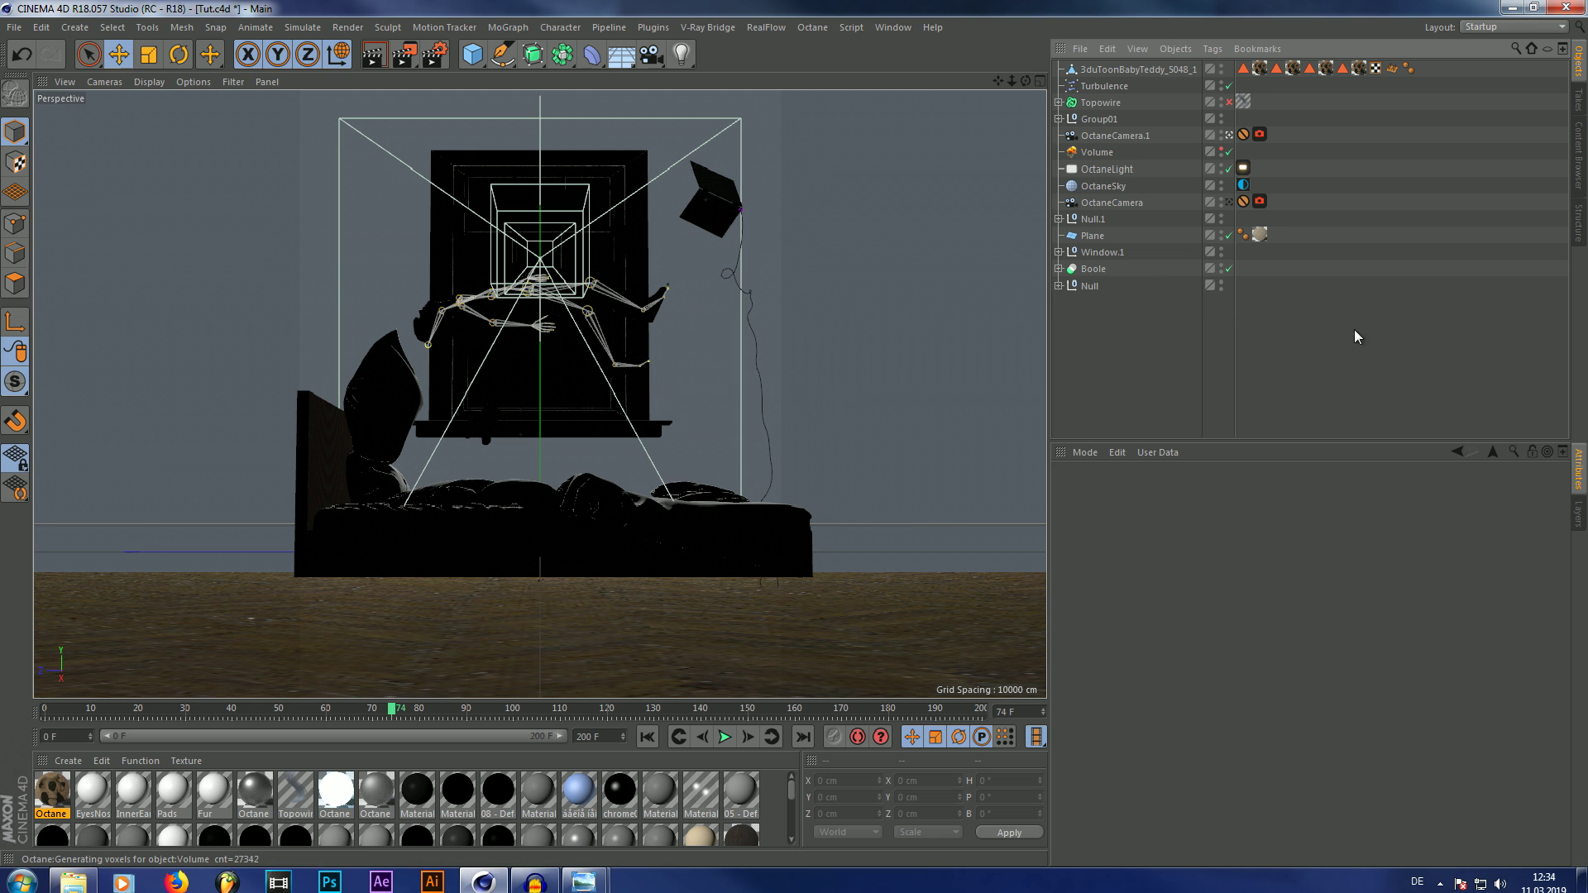
Delete the Volume, OctaneLight and OctaneSky objects and open an empty Octane Live Viewer.
{"action": "left_click", "coordinate": [1098, 153]}
{"action": "key", "text": "Delete"}
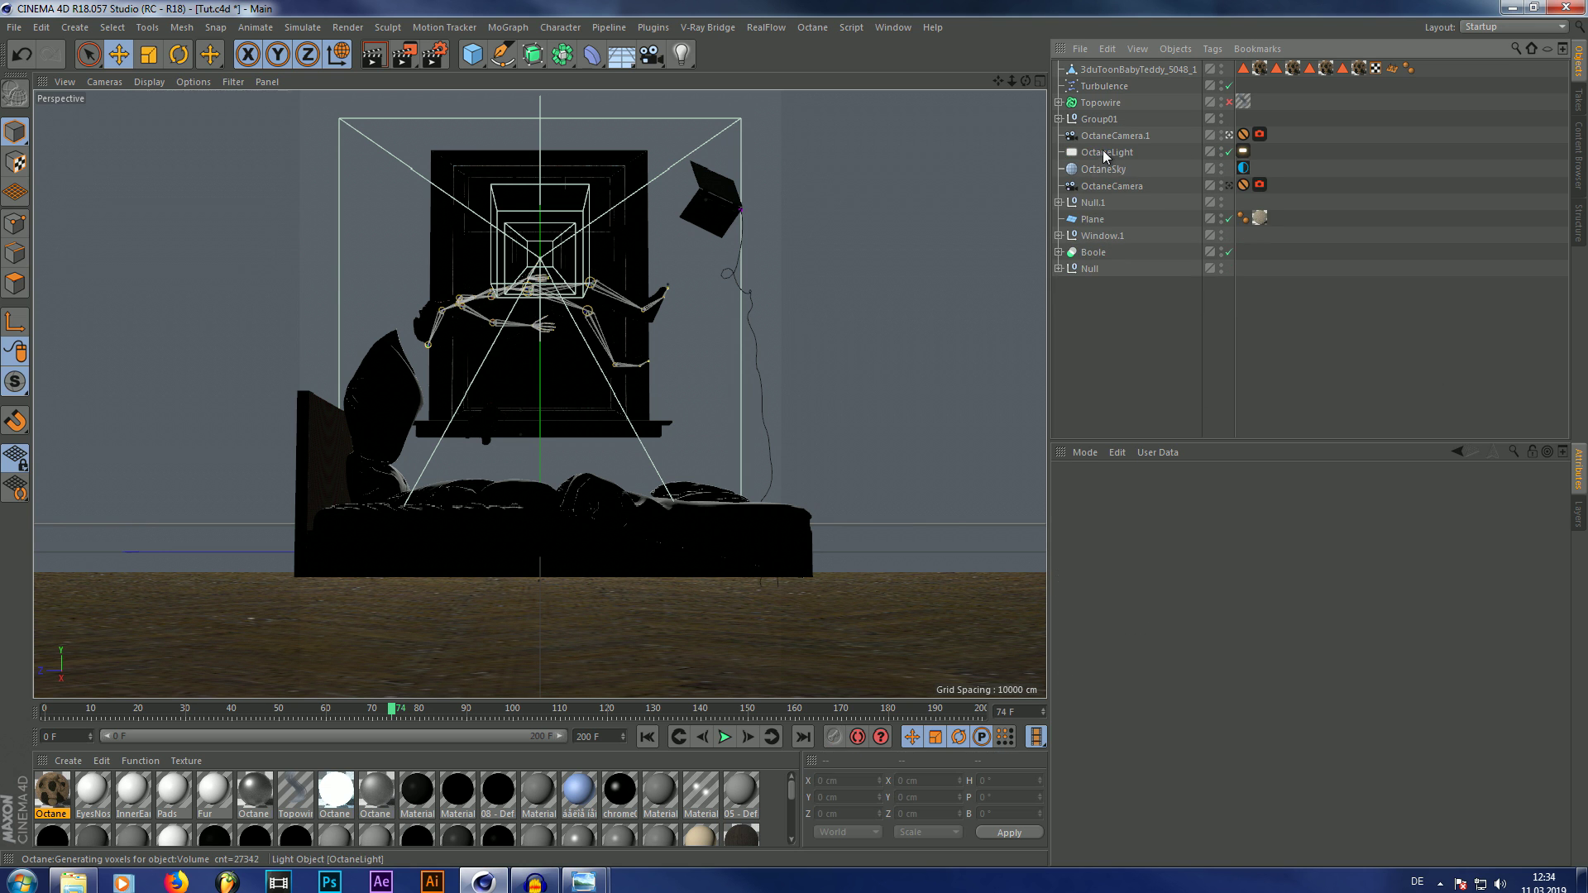
{"action": "left_click", "coordinate": [1104, 150]}
{"action": "key", "text": "Delete"}
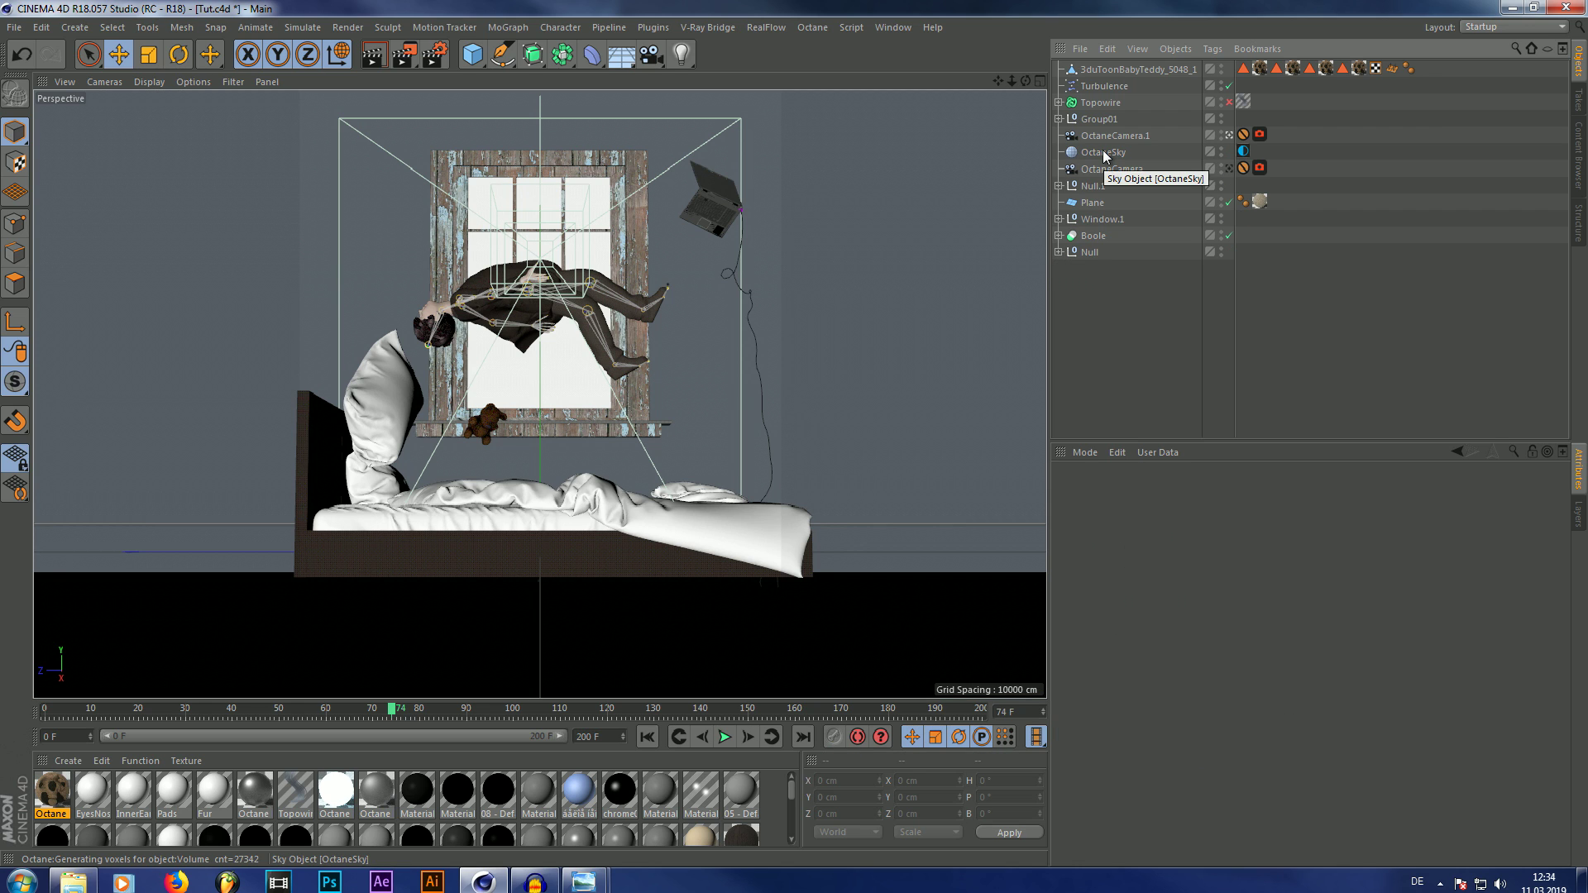
{"action": "left_click", "coordinate": [1103, 151]}
{"action": "key", "text": "Delete"}
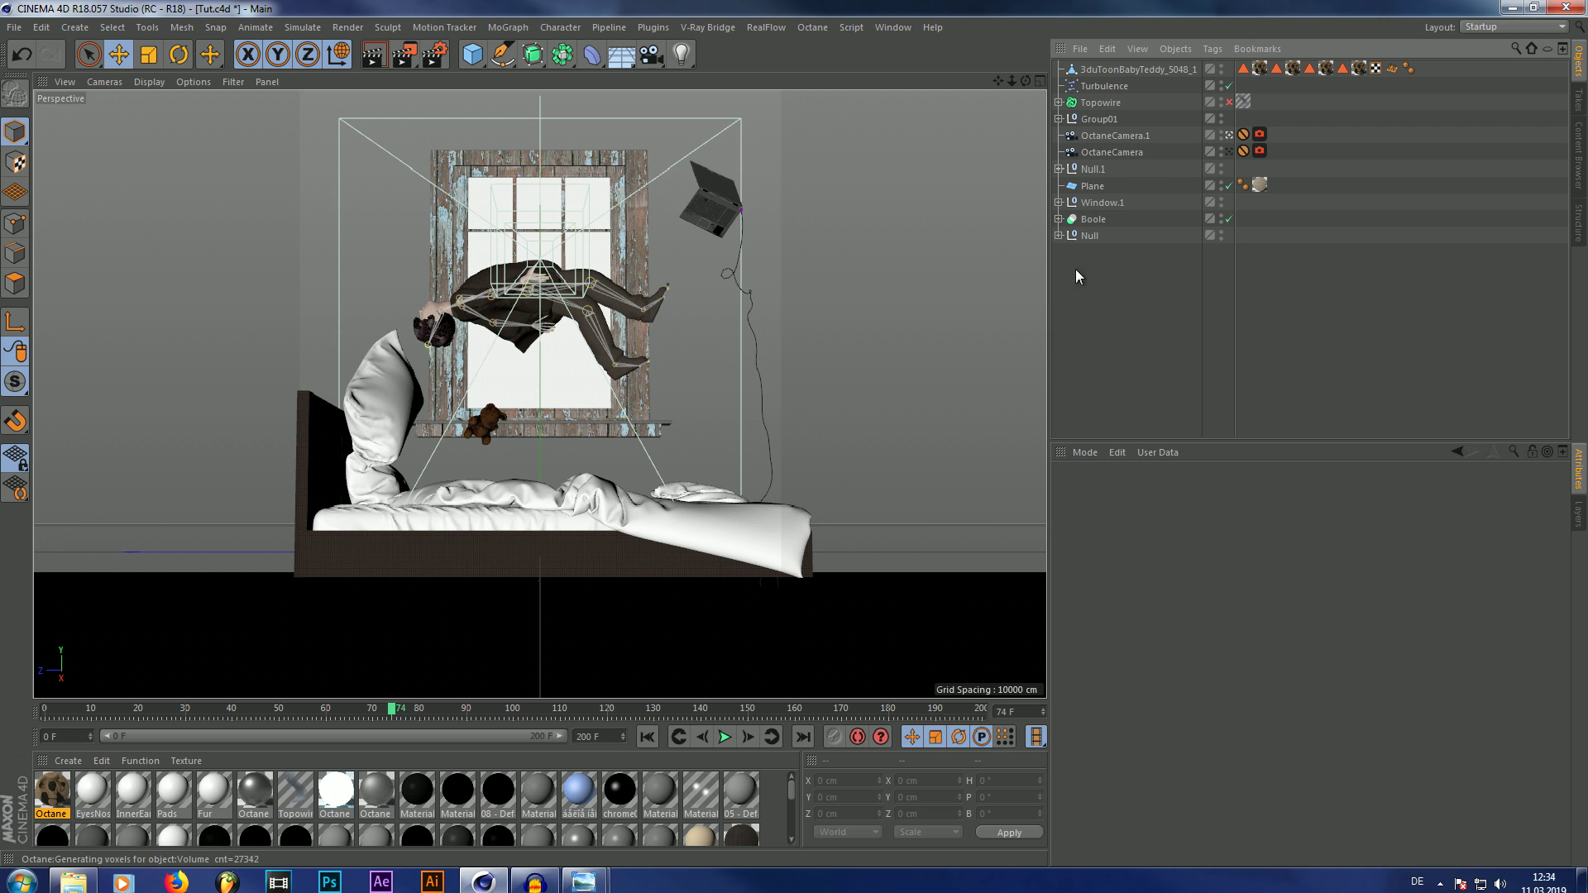
{"action": "left_click", "coordinate": [812, 27]}
{"action": "left_click", "coordinate": [835, 46]}
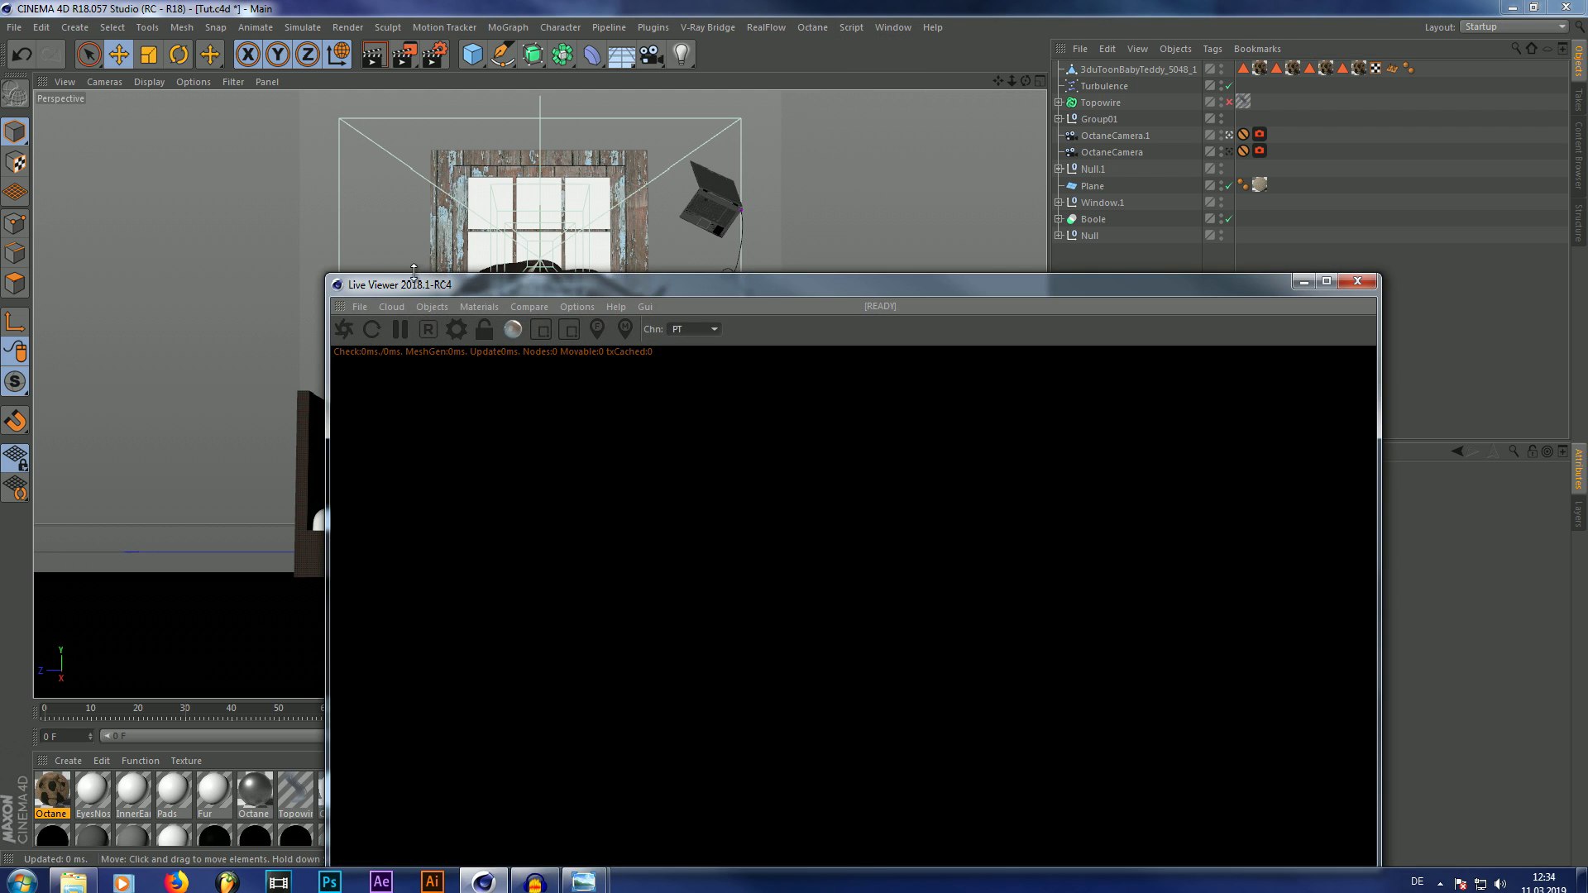
Dock the Live Viewer at the left of the layout and start live-rendering the bedroom.
{"action": "left_click_drag", "start_coordinate": [339, 307], "coordinate": [51, 131]}
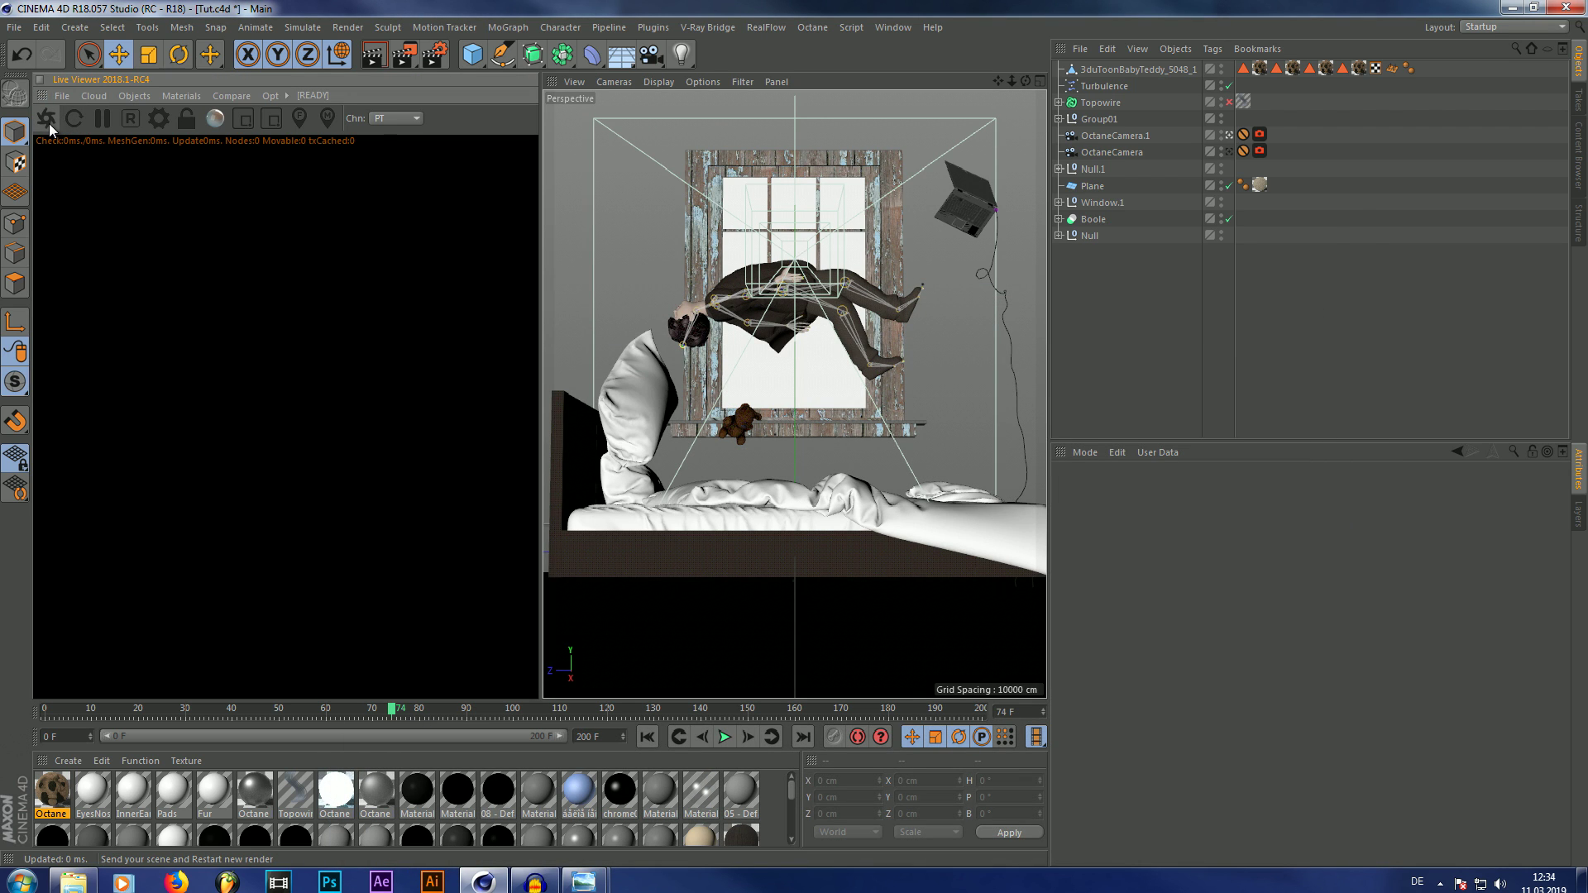
{"action": "left_click", "coordinate": [49, 124]}
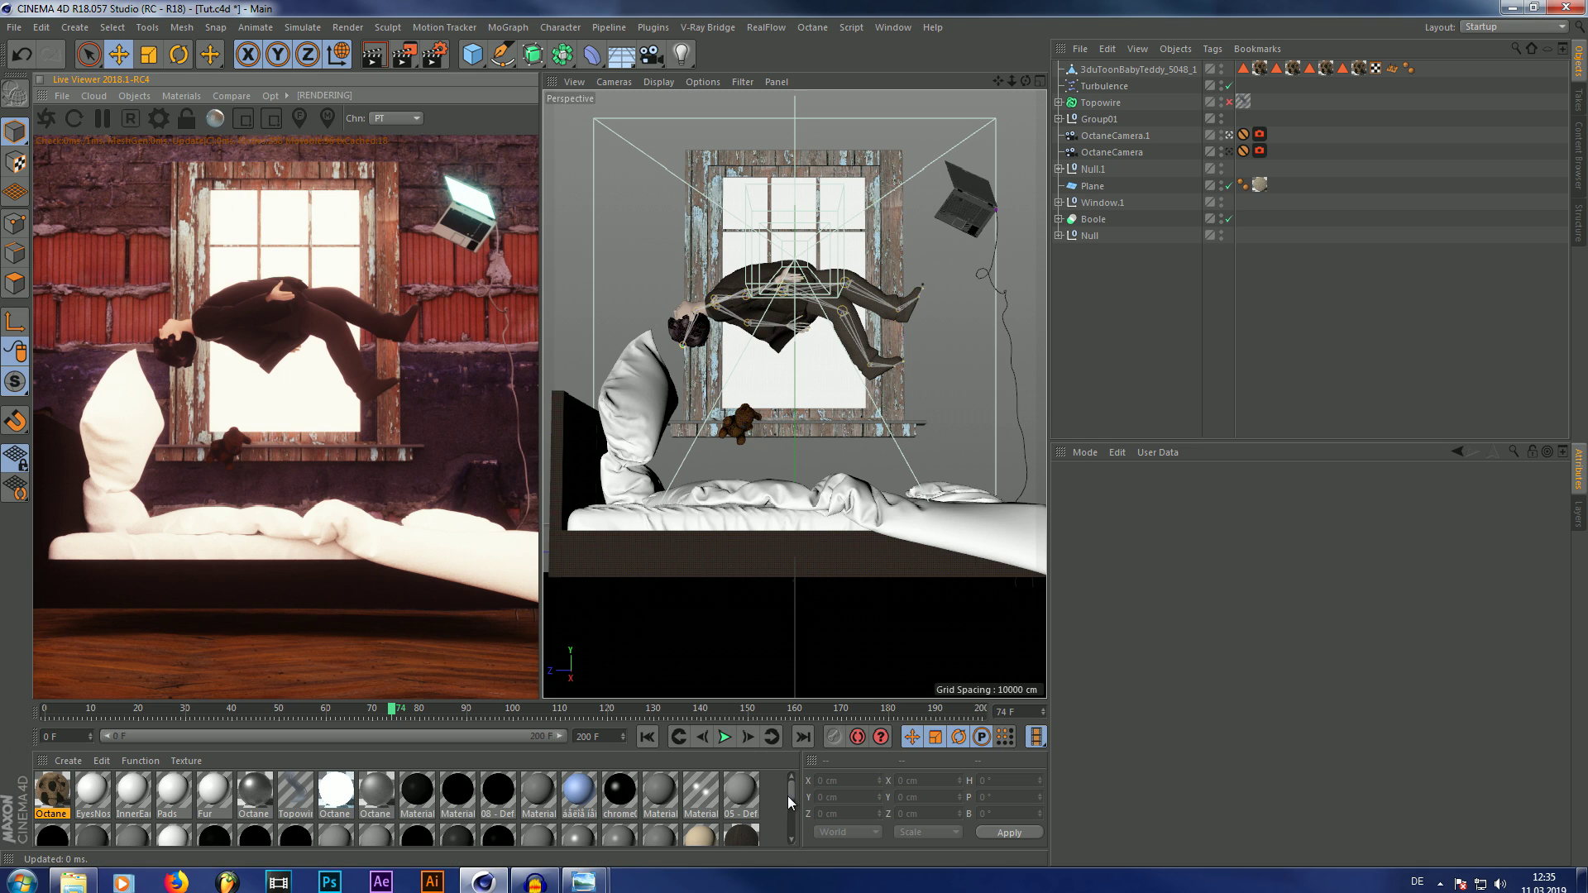
{"action": "left_click_drag", "start_coordinate": [794, 792], "coordinate": [790, 820]}
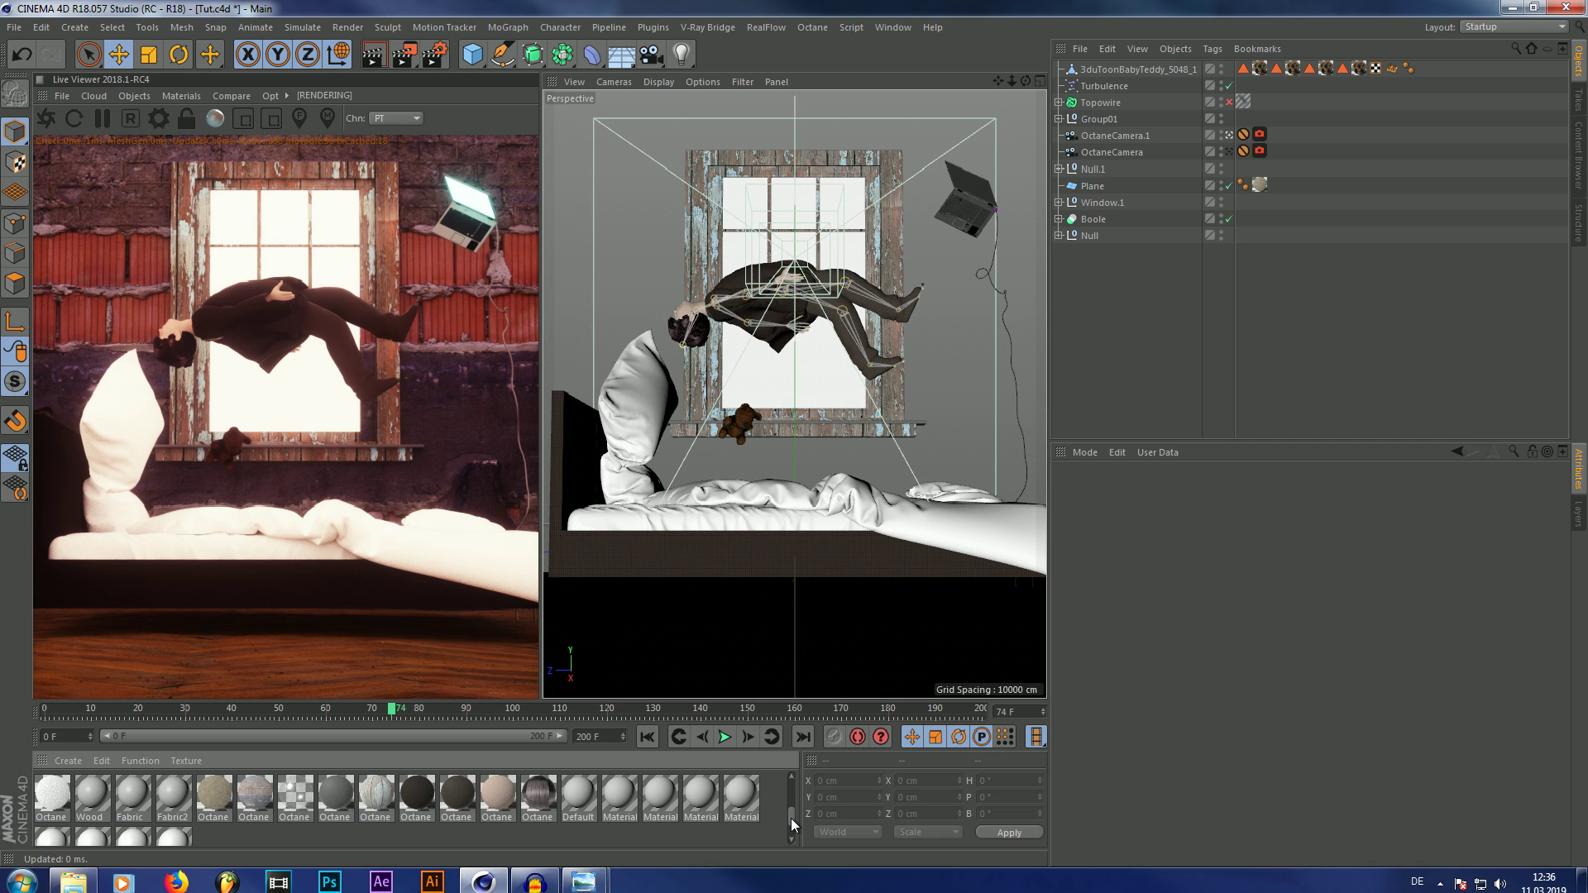
Inspect Octane Material.6's Index, Roughness, Normal and Opacity (0.2) channels, then close its editor.
{"action": "double_click", "coordinate": [294, 809]}
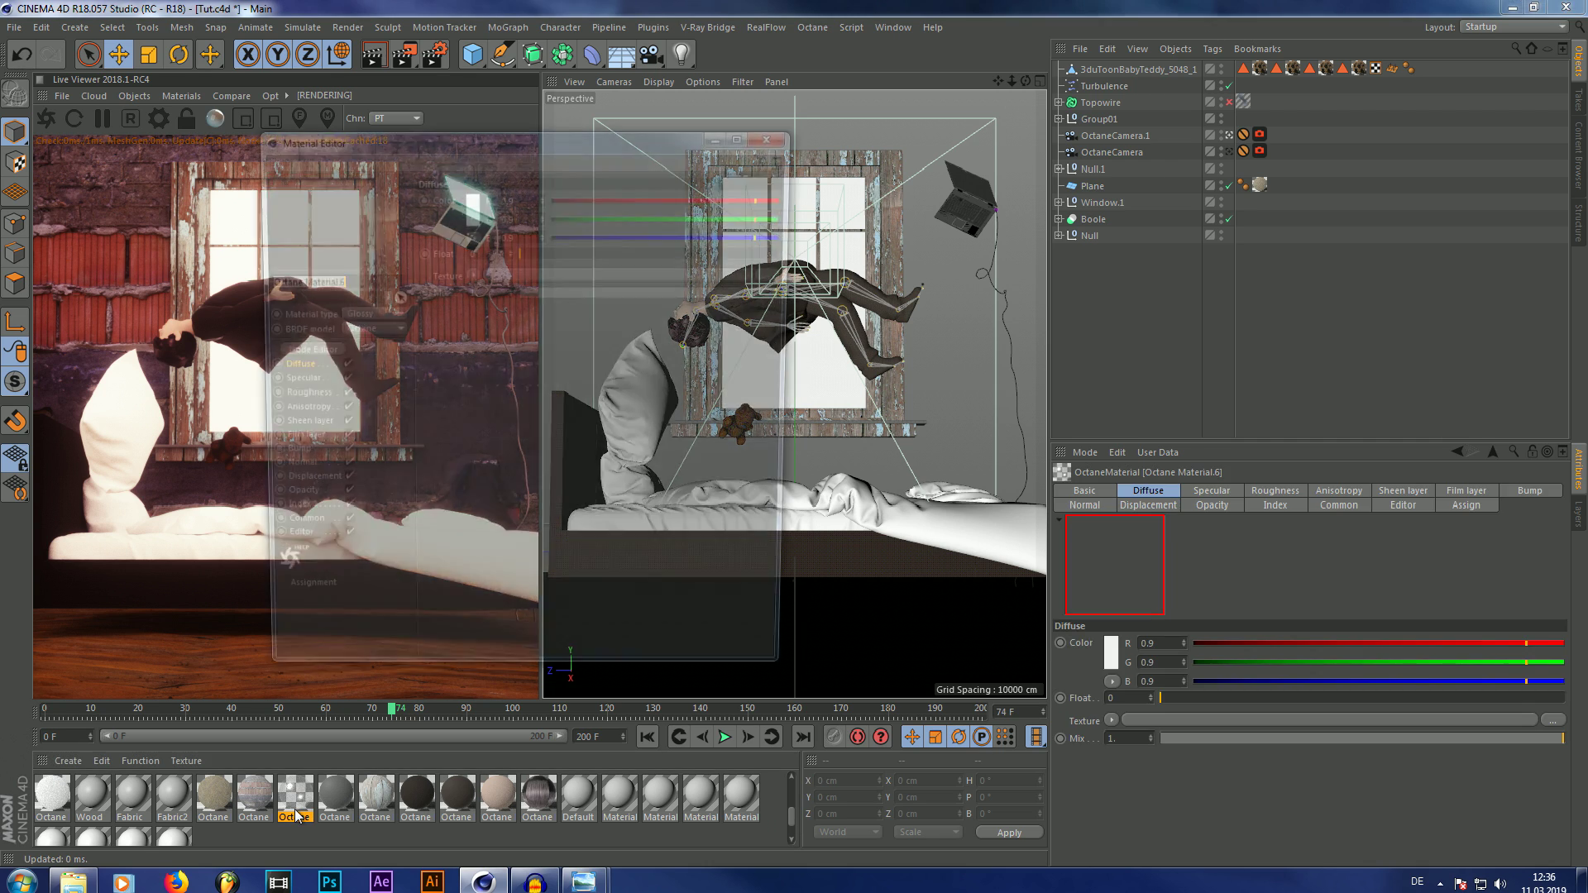
{"action": "left_click", "coordinate": [284, 517]}
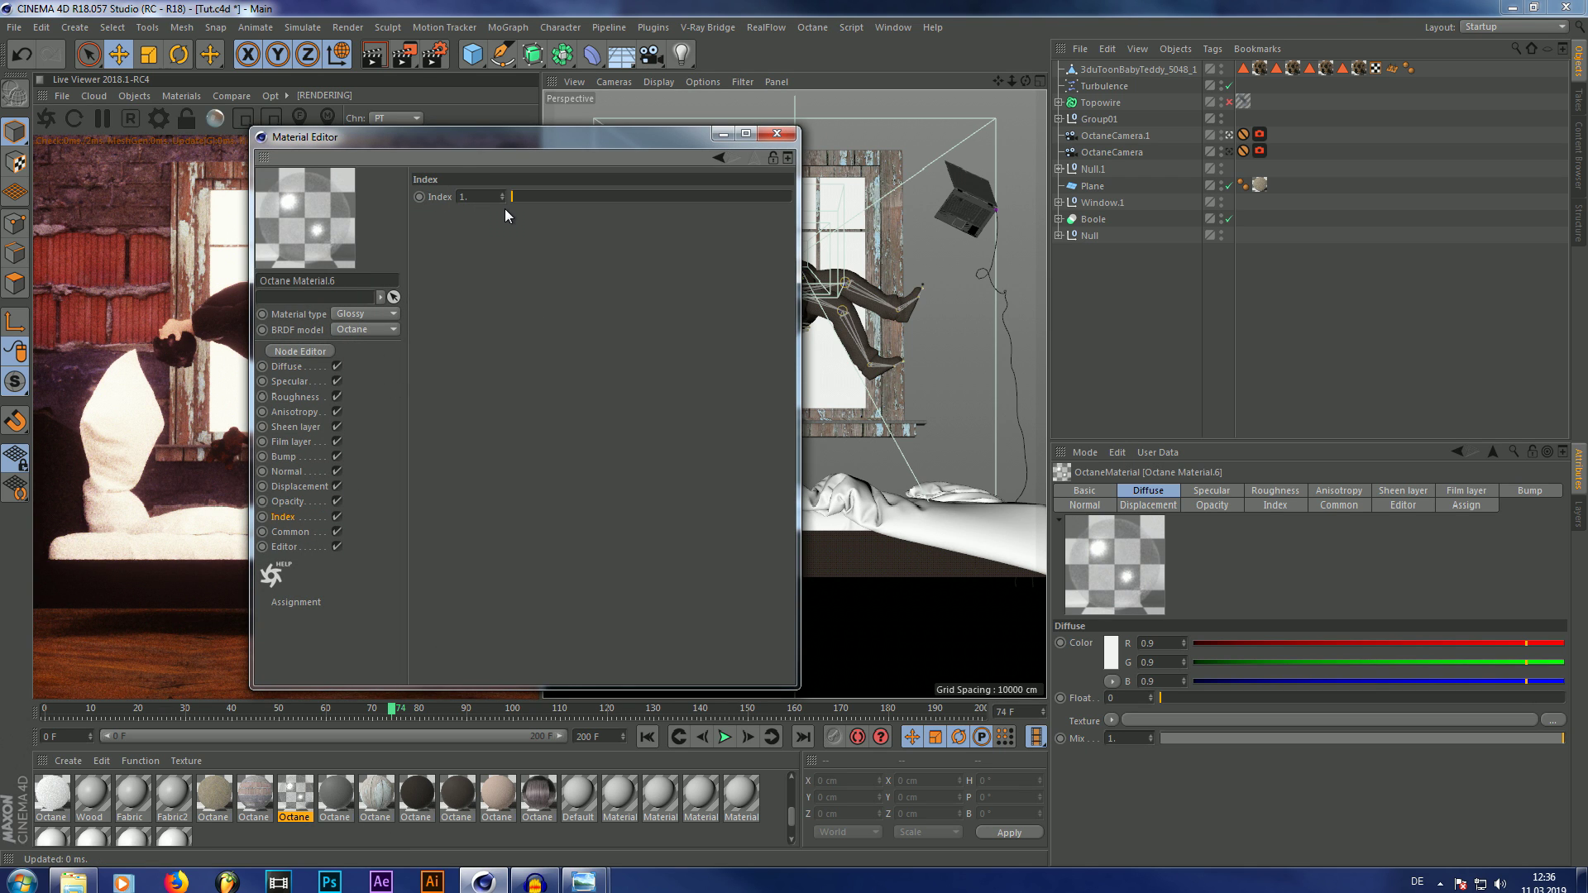
{"action": "left_click", "coordinate": [295, 397]}
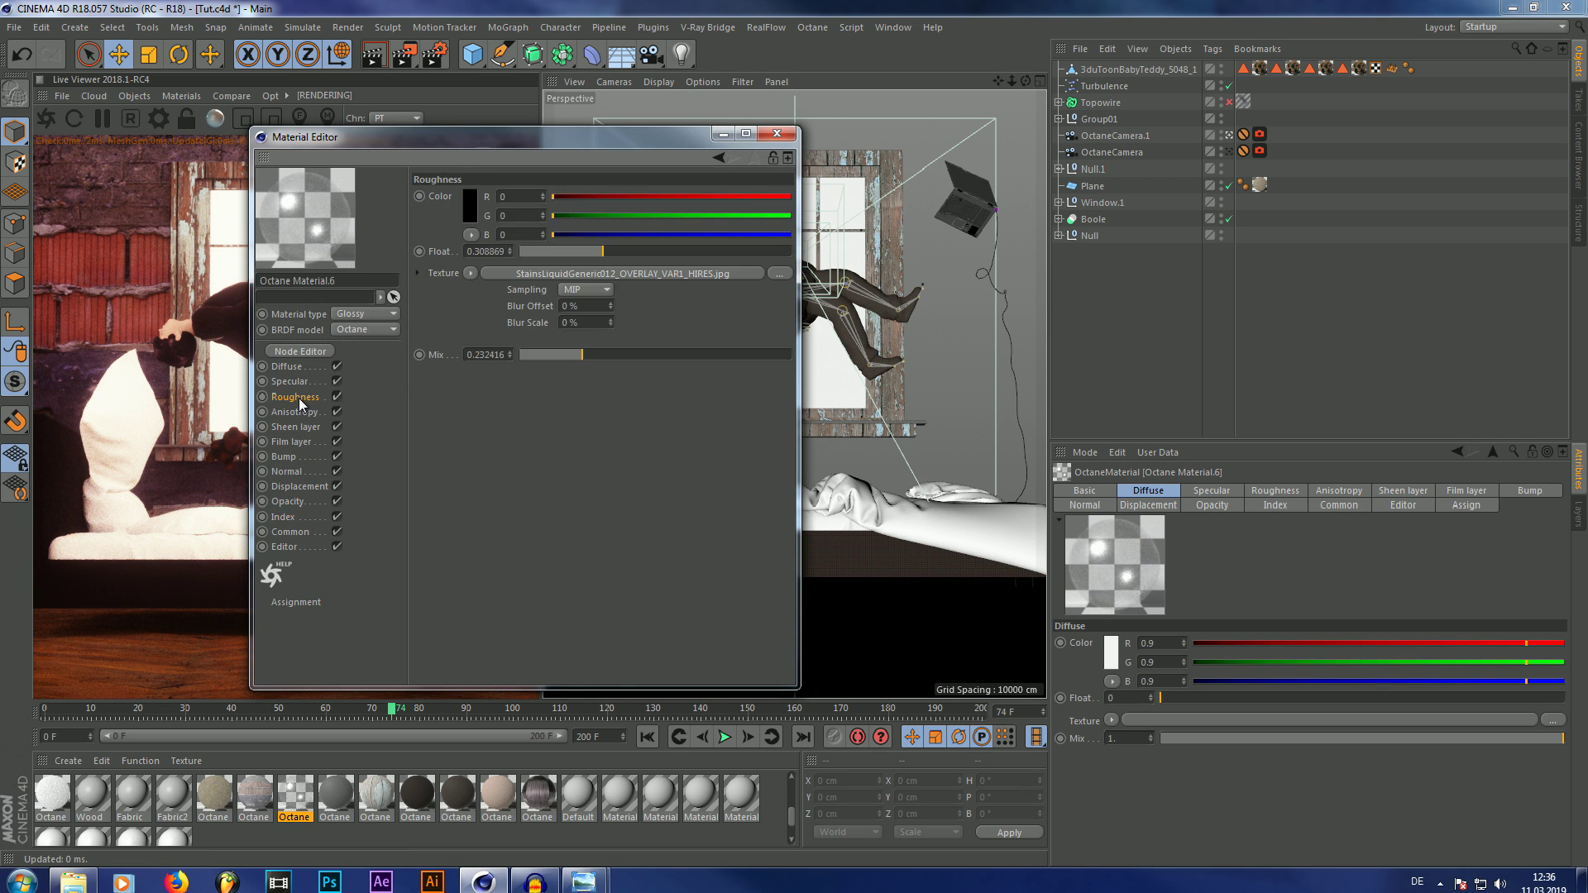
{"action": "left_click", "coordinate": [282, 471]}
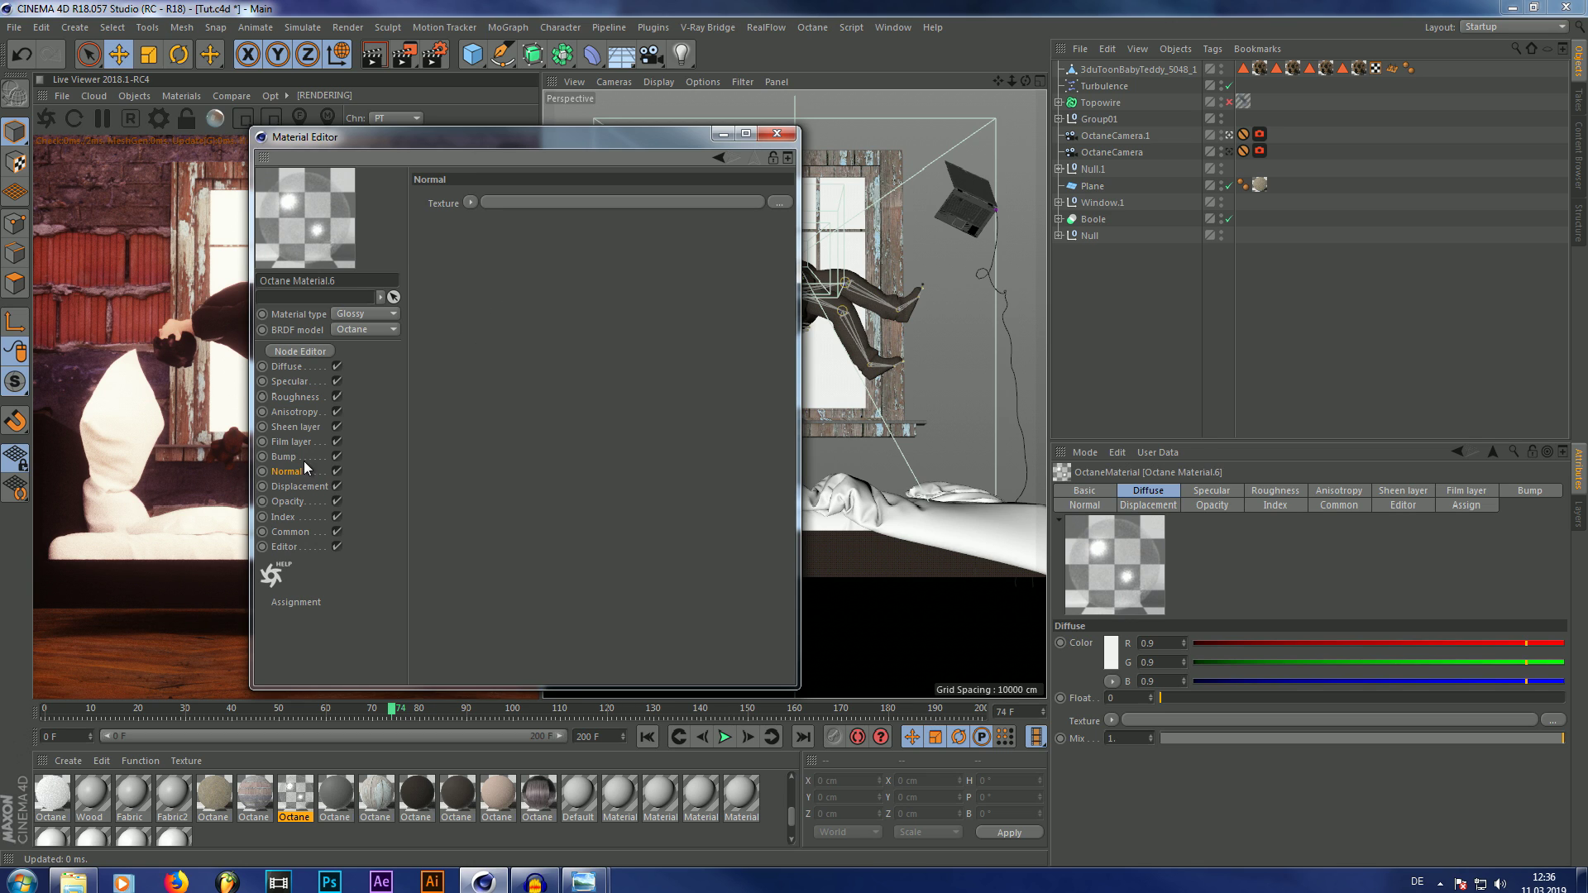
{"action": "left_click", "coordinate": [293, 499]}
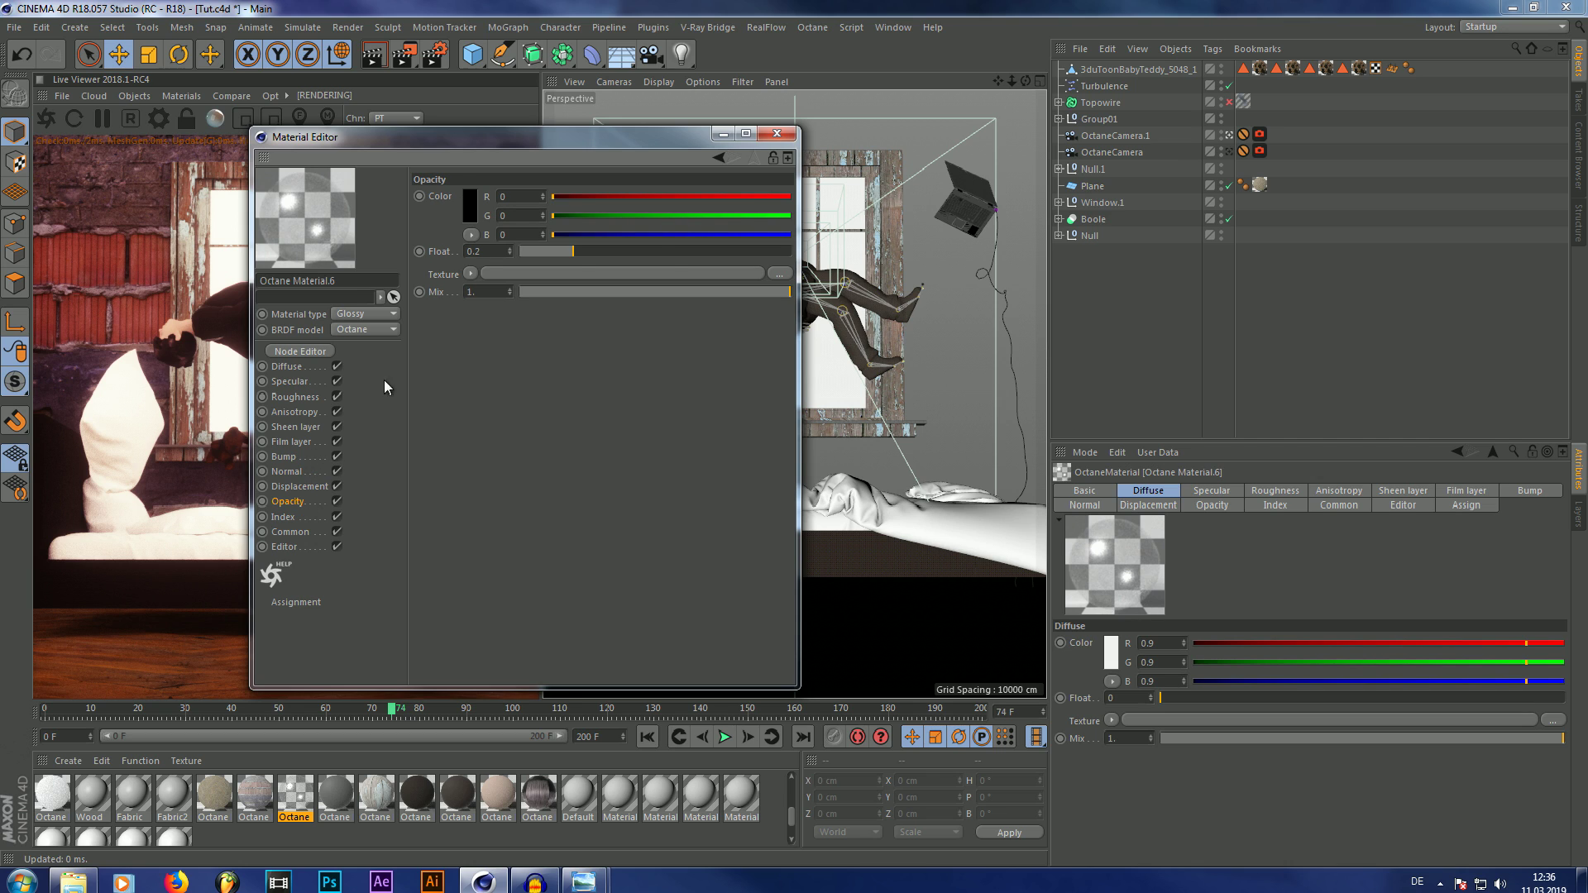
{"action": "left_click", "coordinate": [775, 134]}
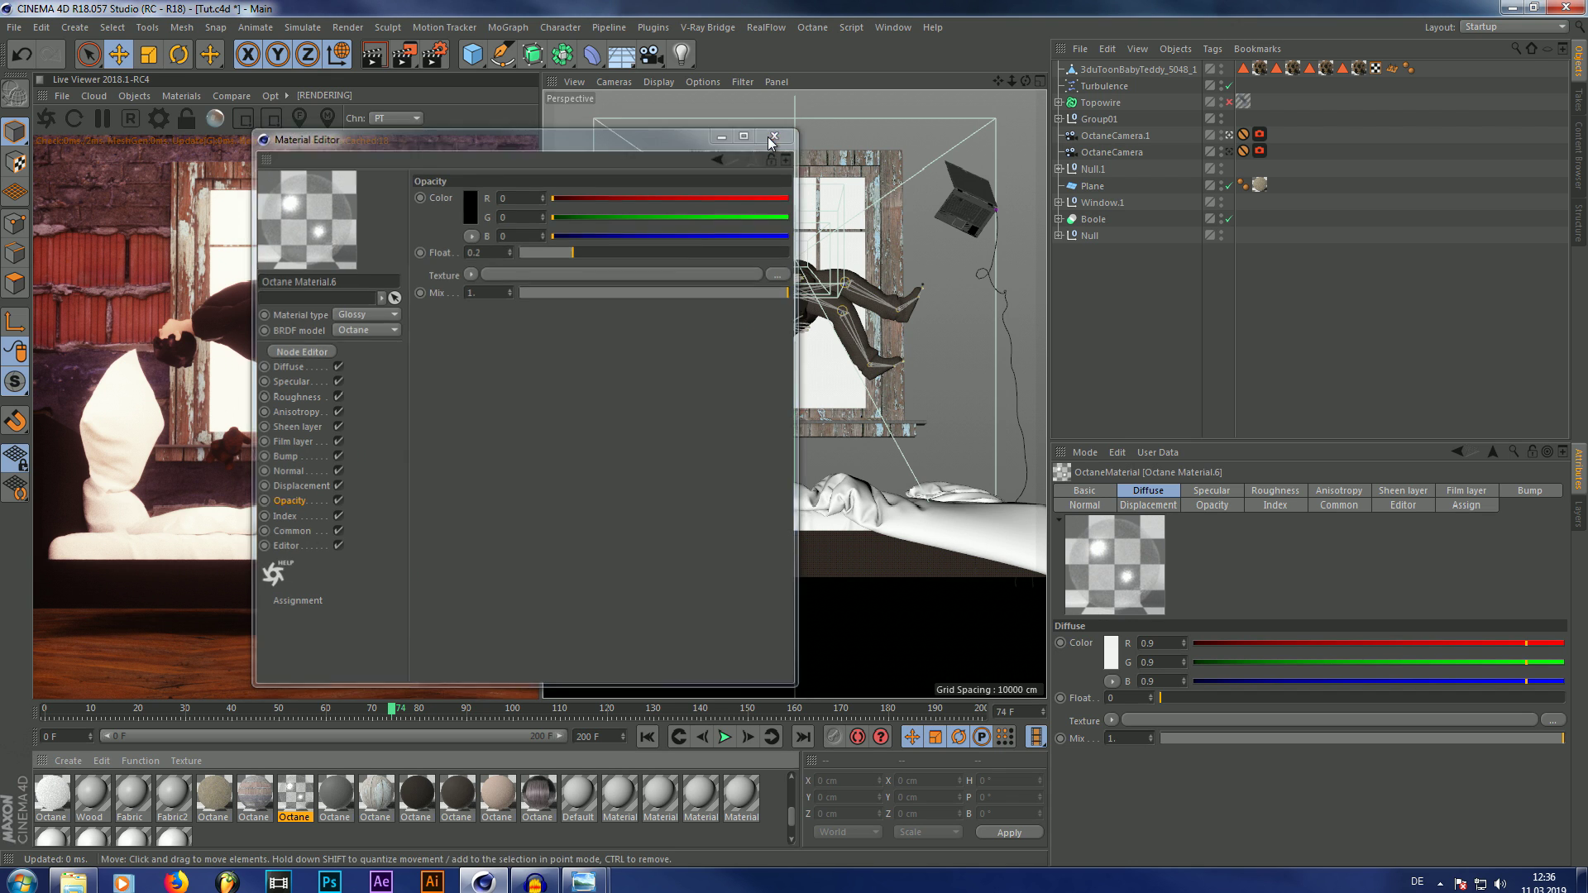
Add an Octane HDRI environment to the scene and save the file.
{"action": "left_click", "coordinate": [134, 98]}
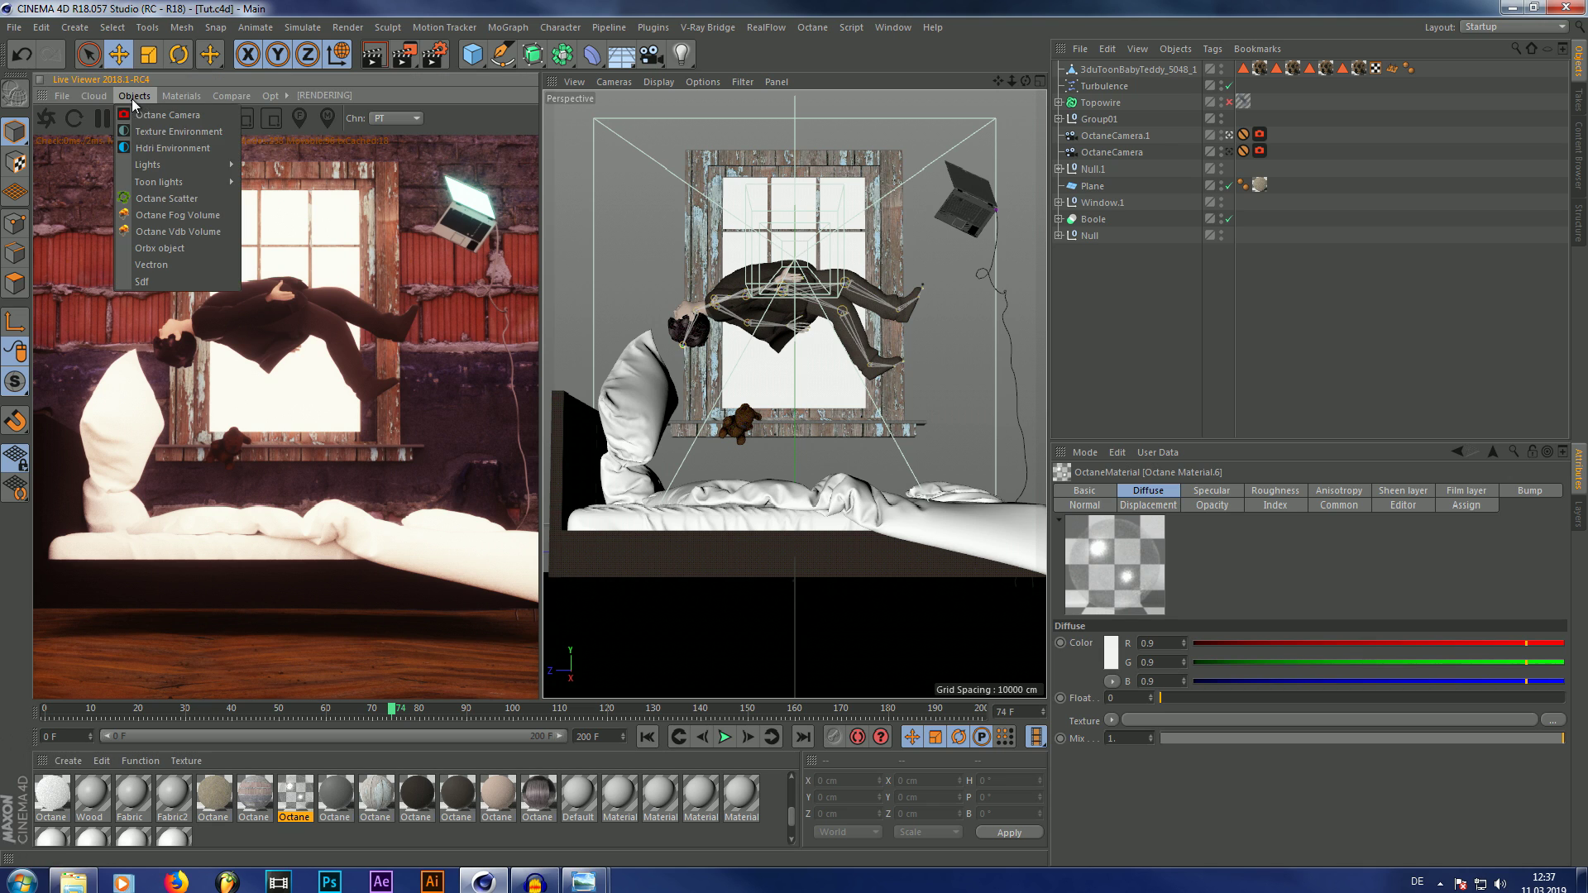
{"action": "left_click", "coordinate": [166, 148]}
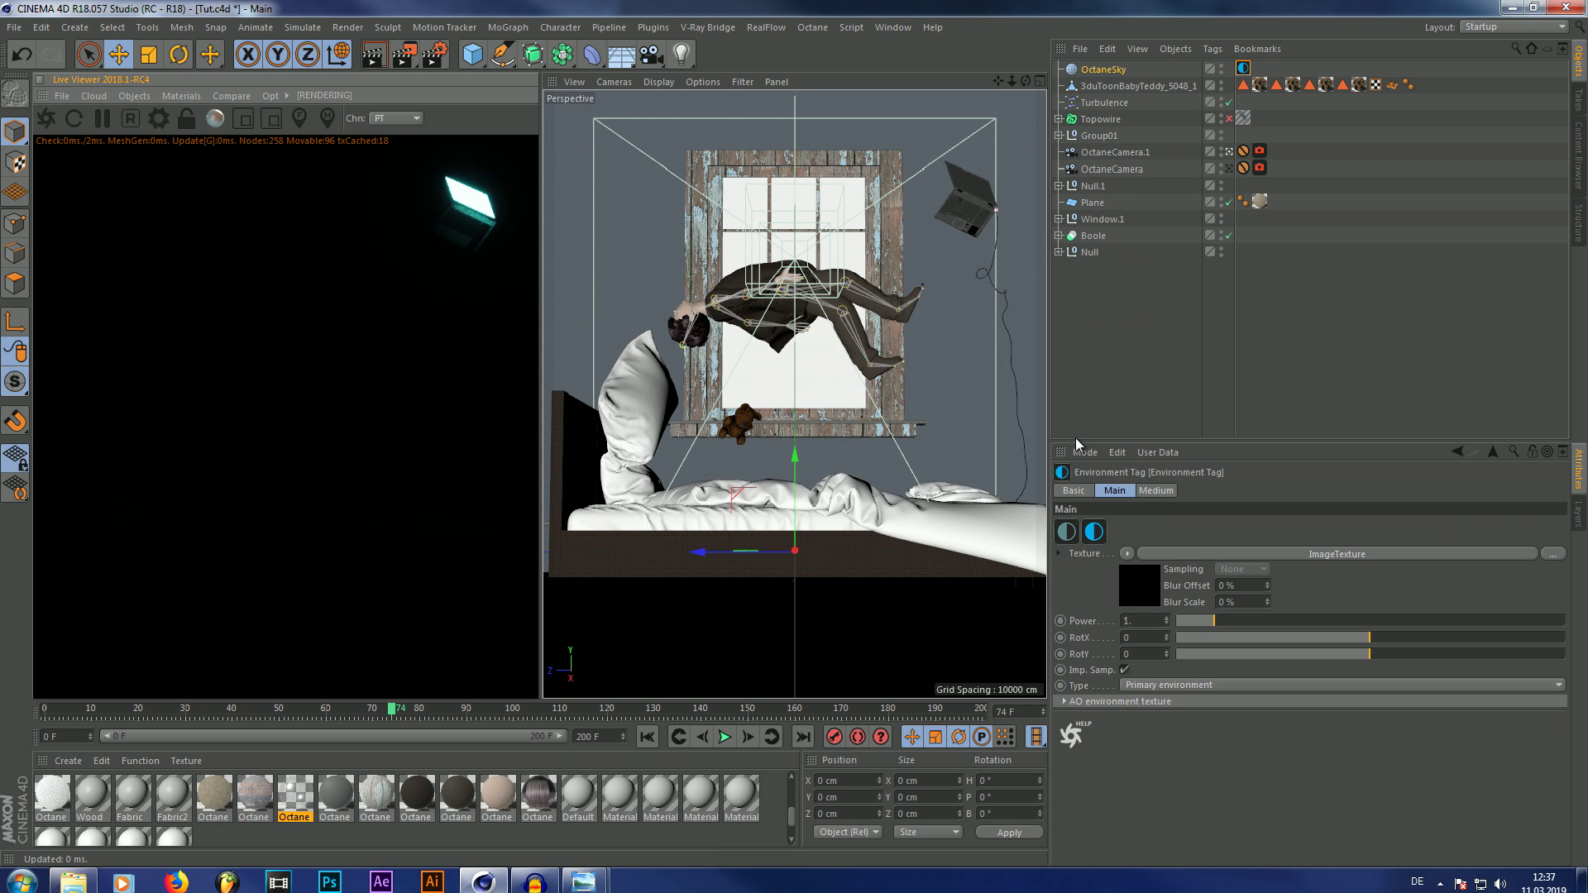
{"action": "key", "text": "ctrl+s"}
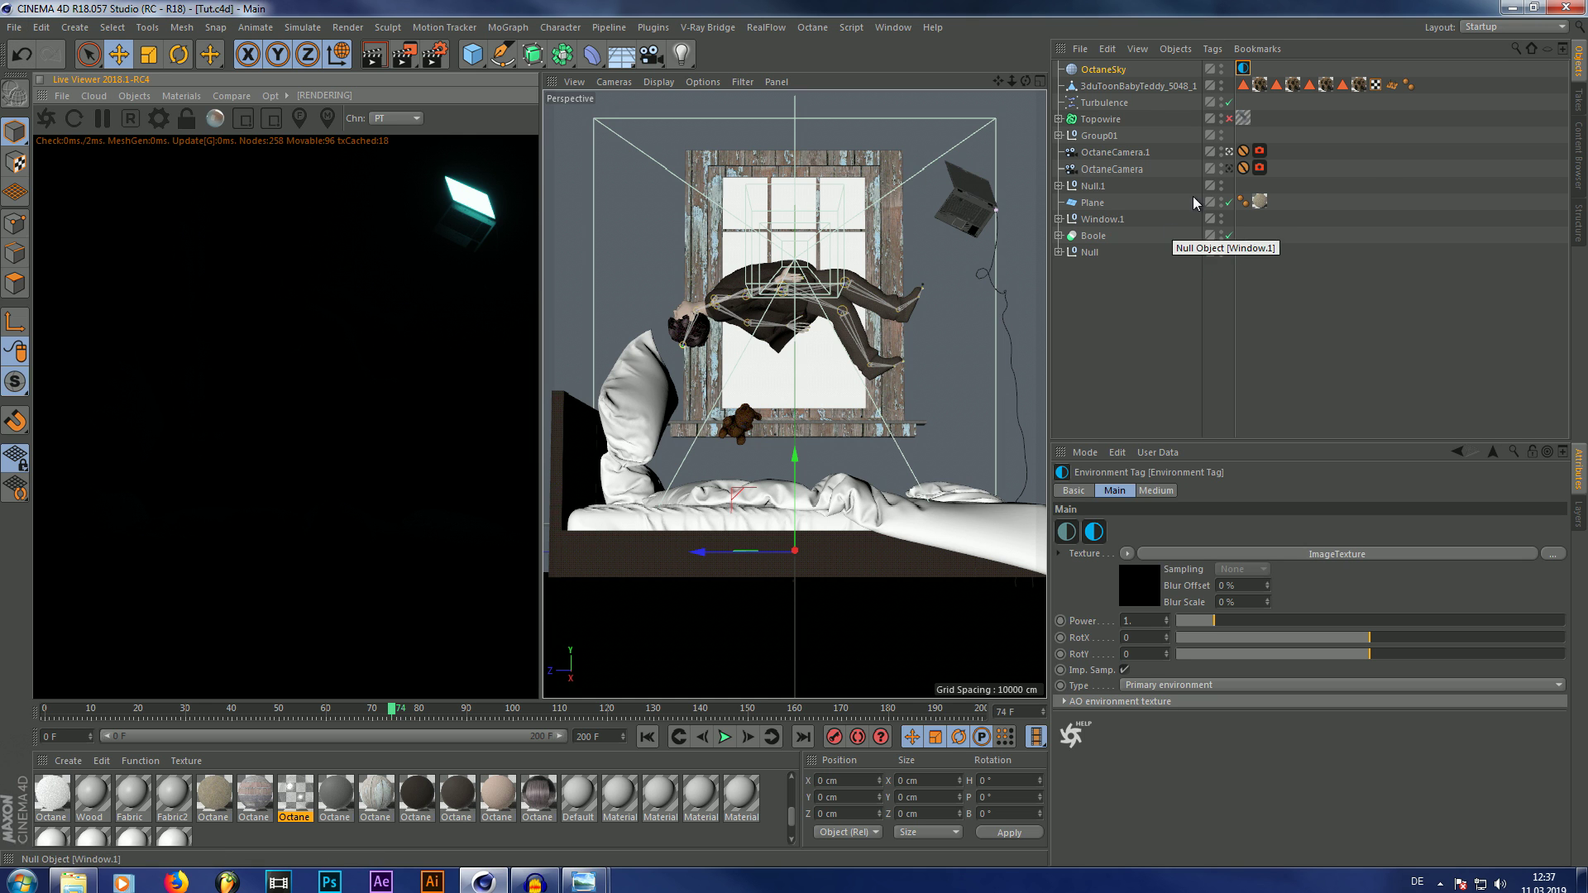
Add an Octane area light to the room.
{"action": "left_click_drag", "start_coordinate": [827, 372], "coordinate": [745, 331], "text": "alt"}
{"action": "scroll", "coordinate": [745, 330], "scroll_direction": "down", "scroll_amount": 5}
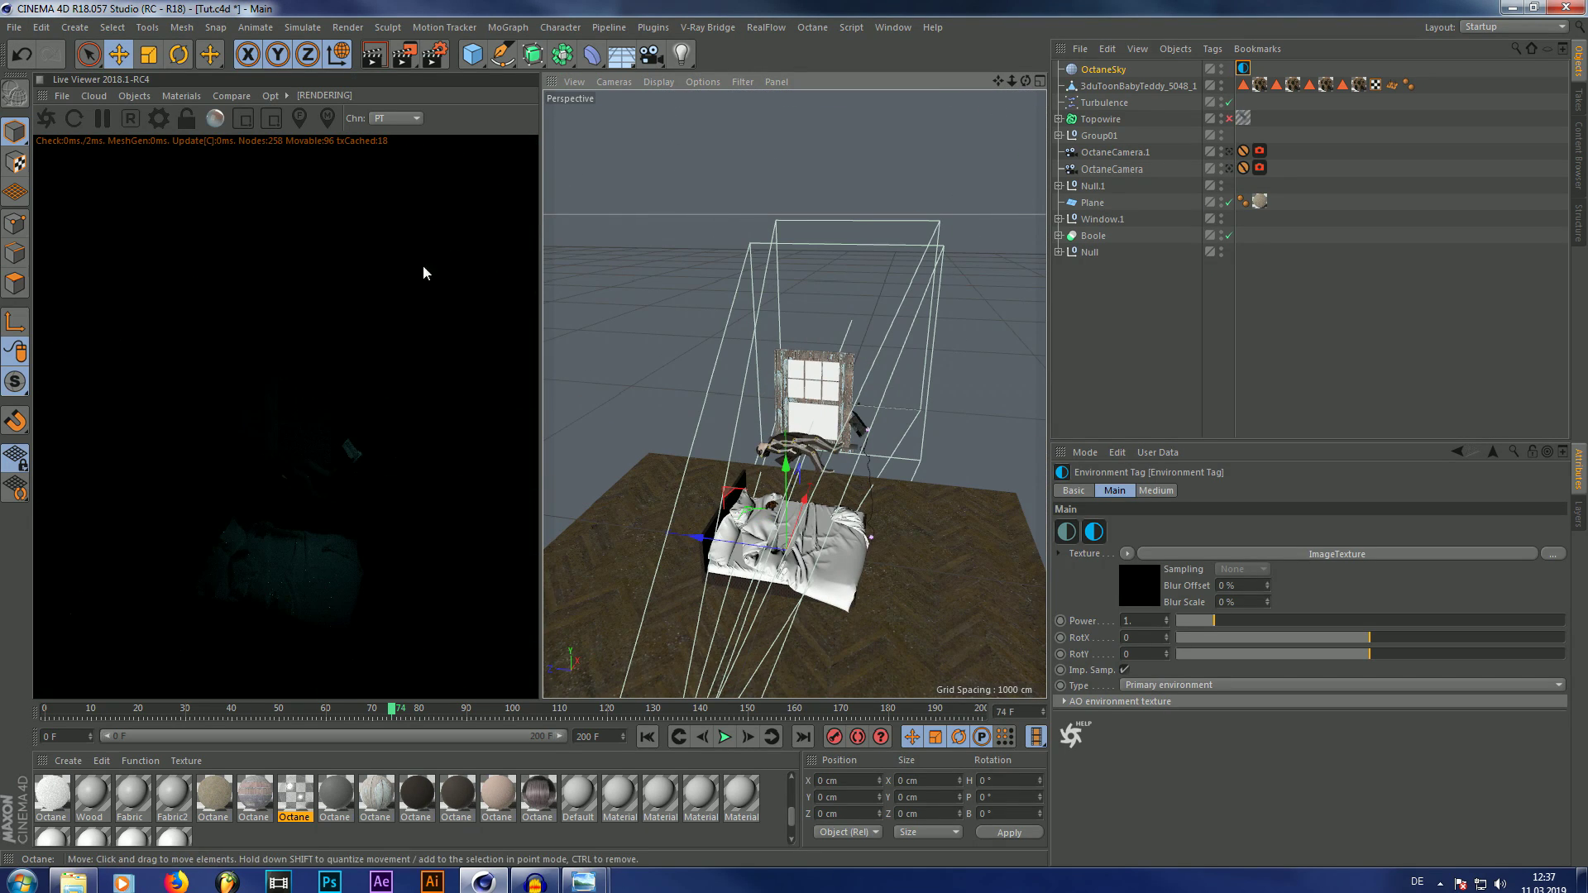
{"action": "left_click", "coordinate": [134, 96]}
{"action": "mouse_move", "coordinate": [223, 165]}
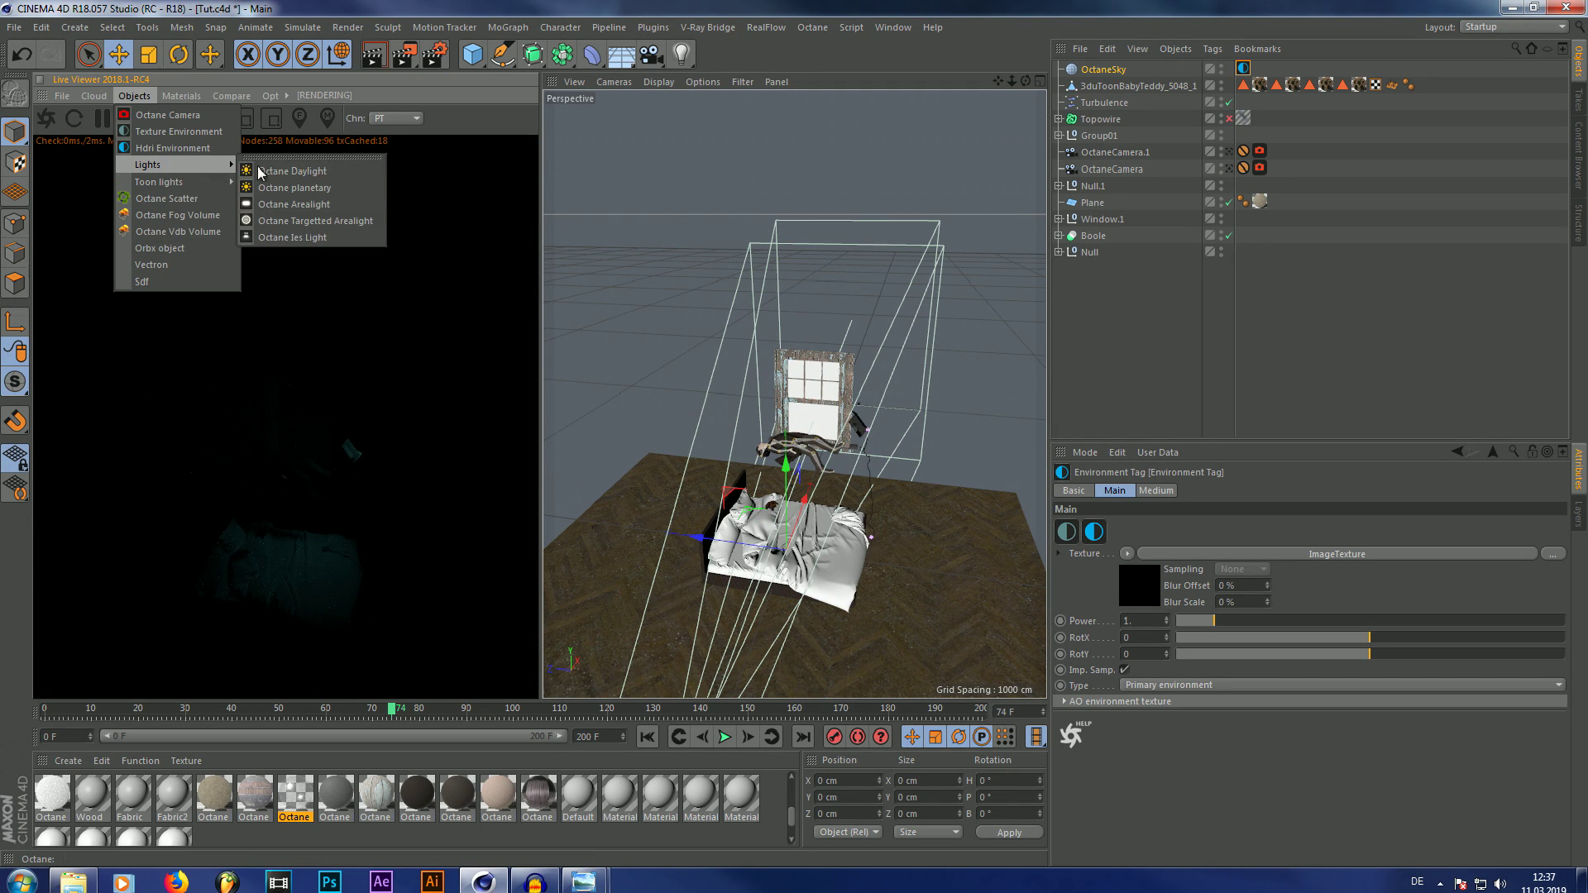
{"action": "left_click", "coordinate": [294, 205]}
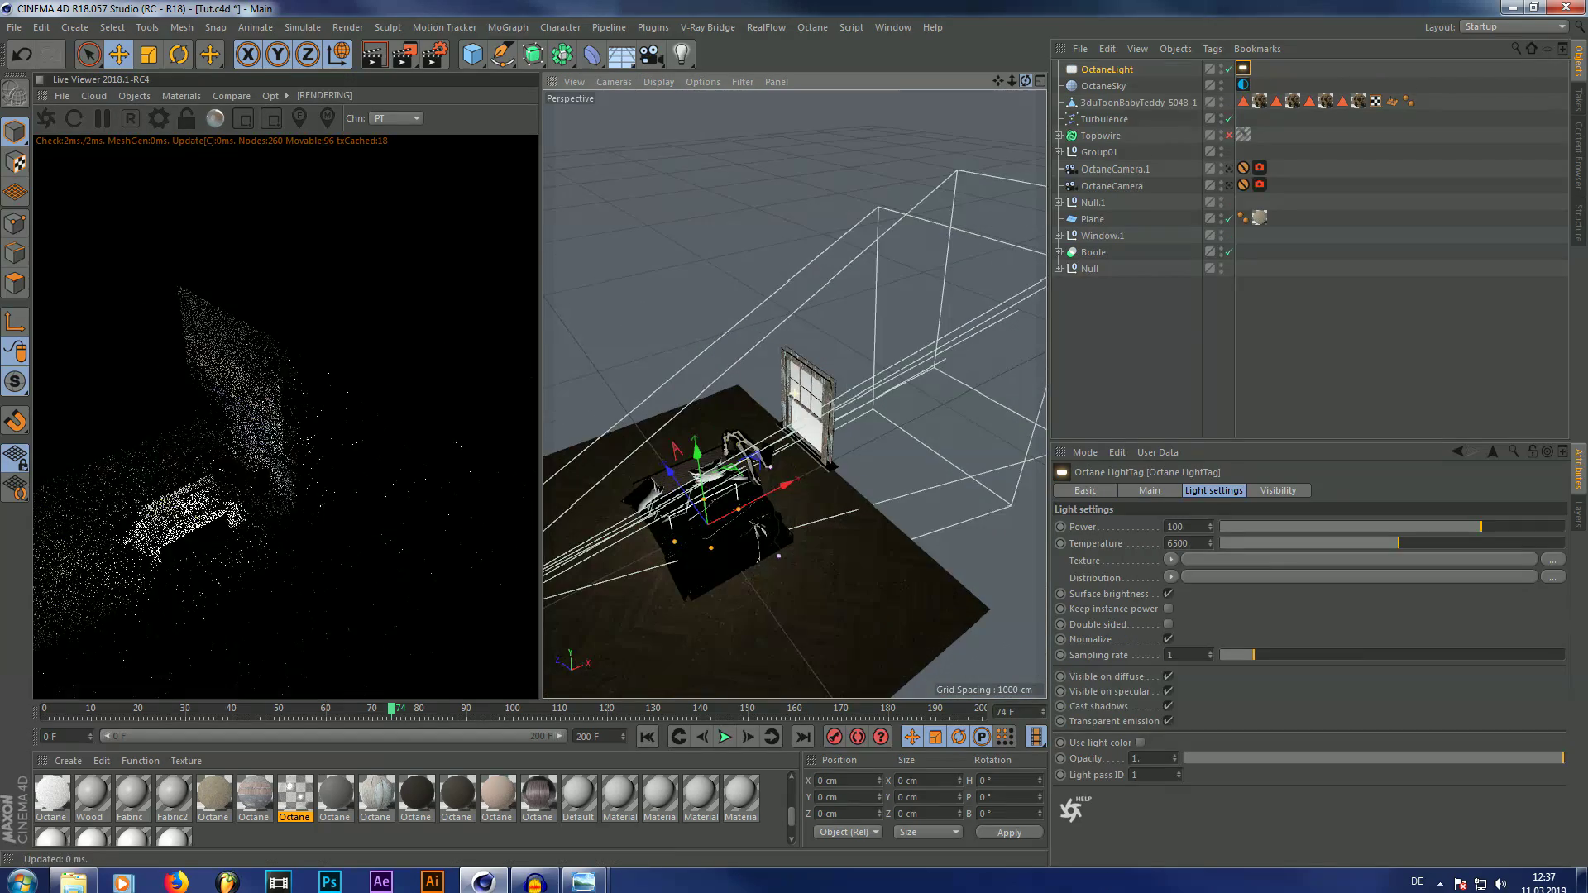
Rotate the light to a 90° heading and slide it along X toward the window.
{"action": "key", "text": "r"}
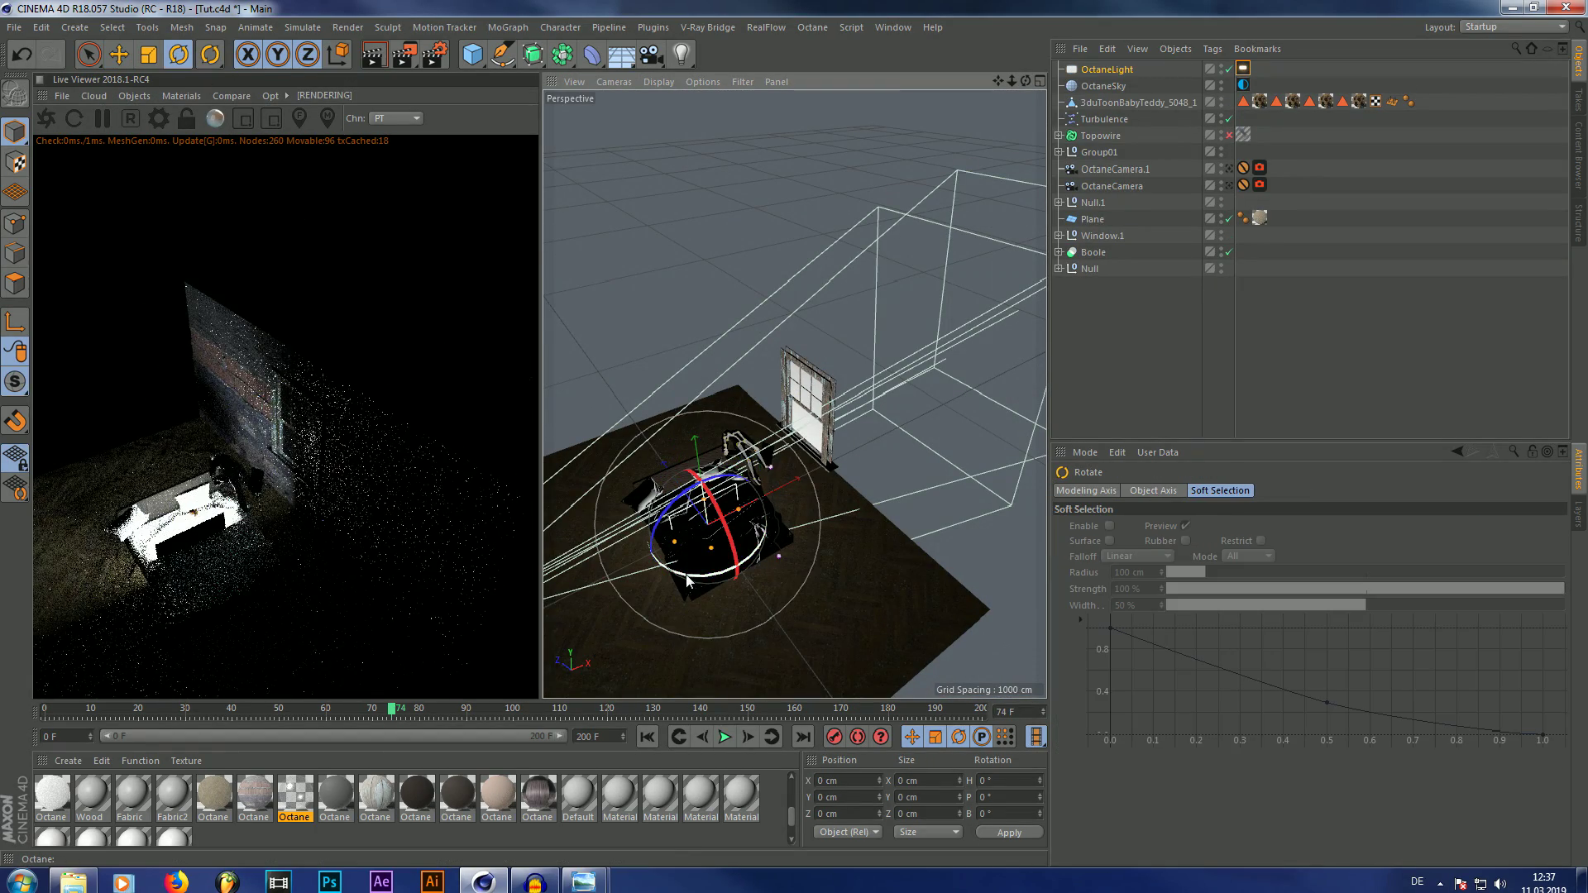
{"action": "left_click_drag", "start_coordinate": [687, 579], "coordinate": [786, 549]}
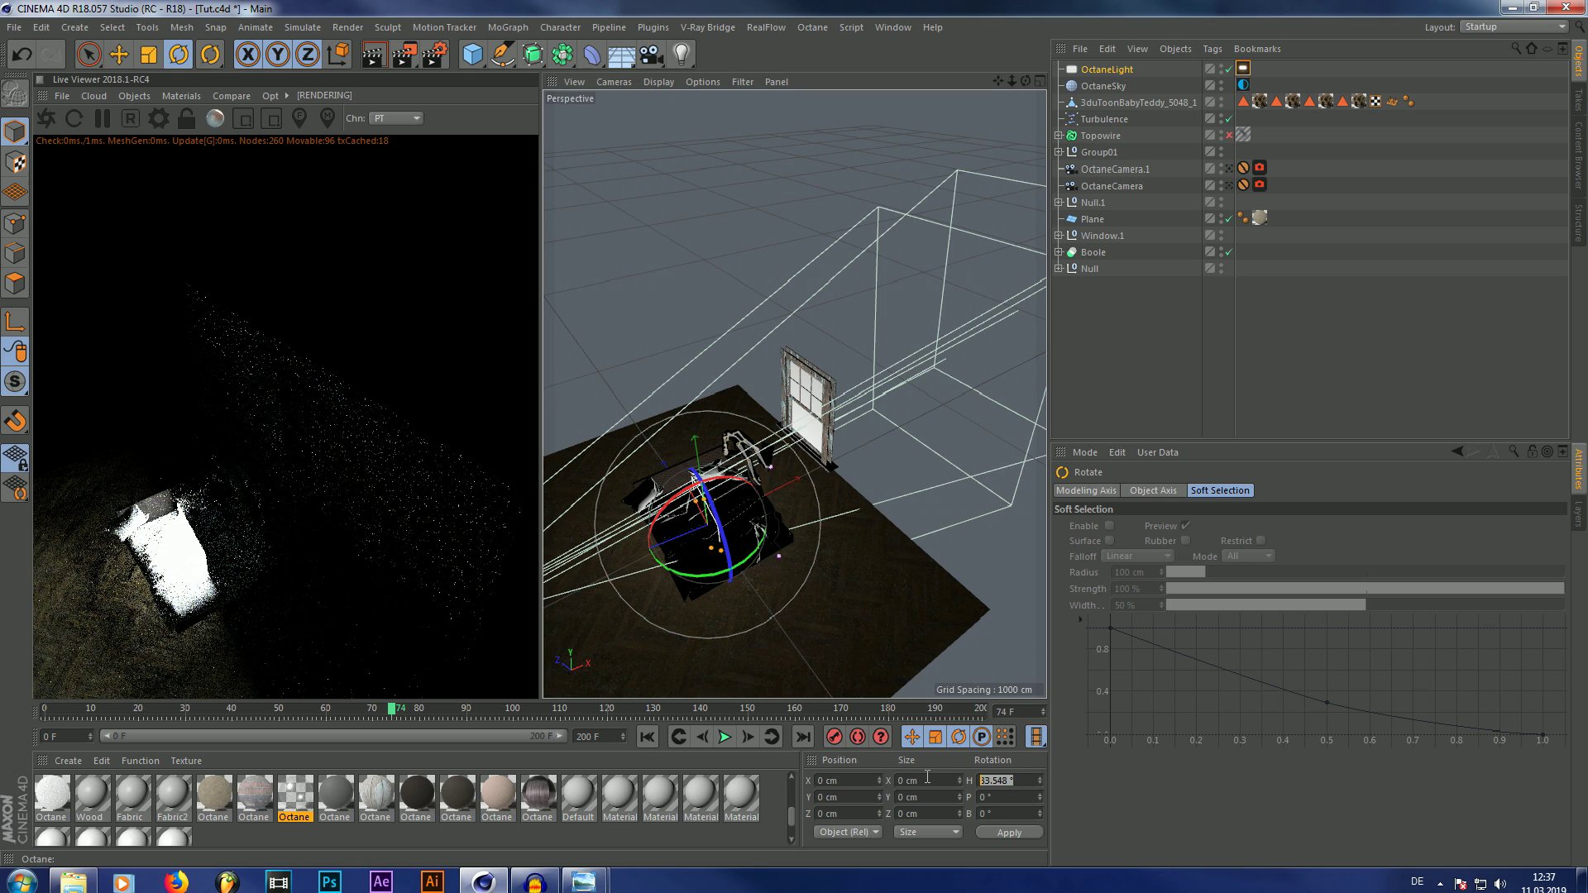
{"action": "type", "text": "90"}
{"action": "key", "text": "Return"}
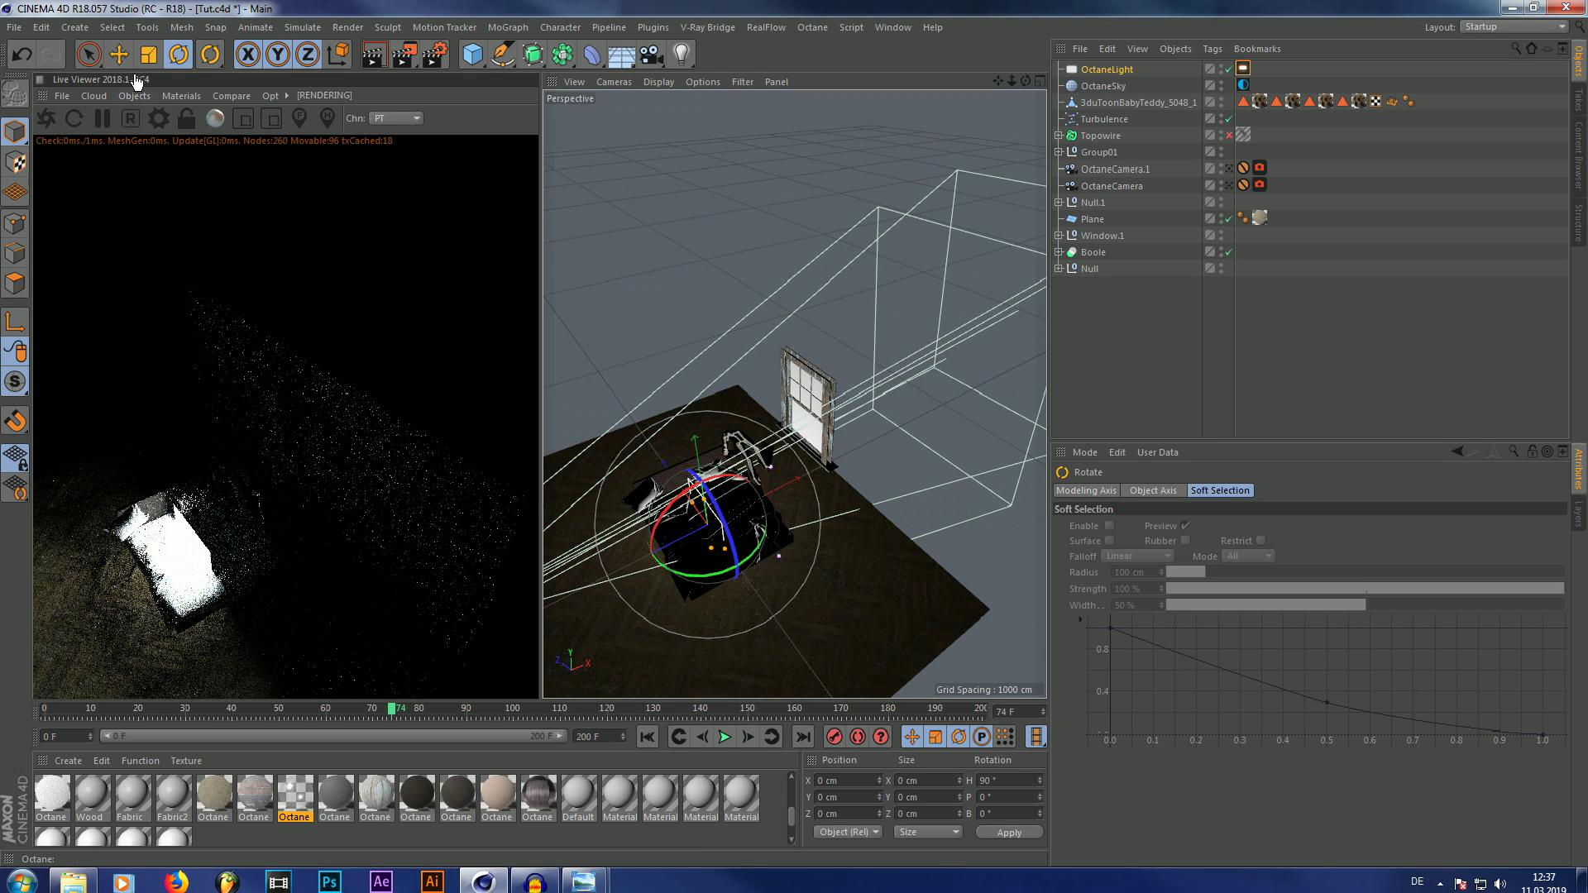
{"action": "key", "text": "e"}
{"action": "left_click_drag", "start_coordinate": [786, 505], "coordinate": [882, 357]}
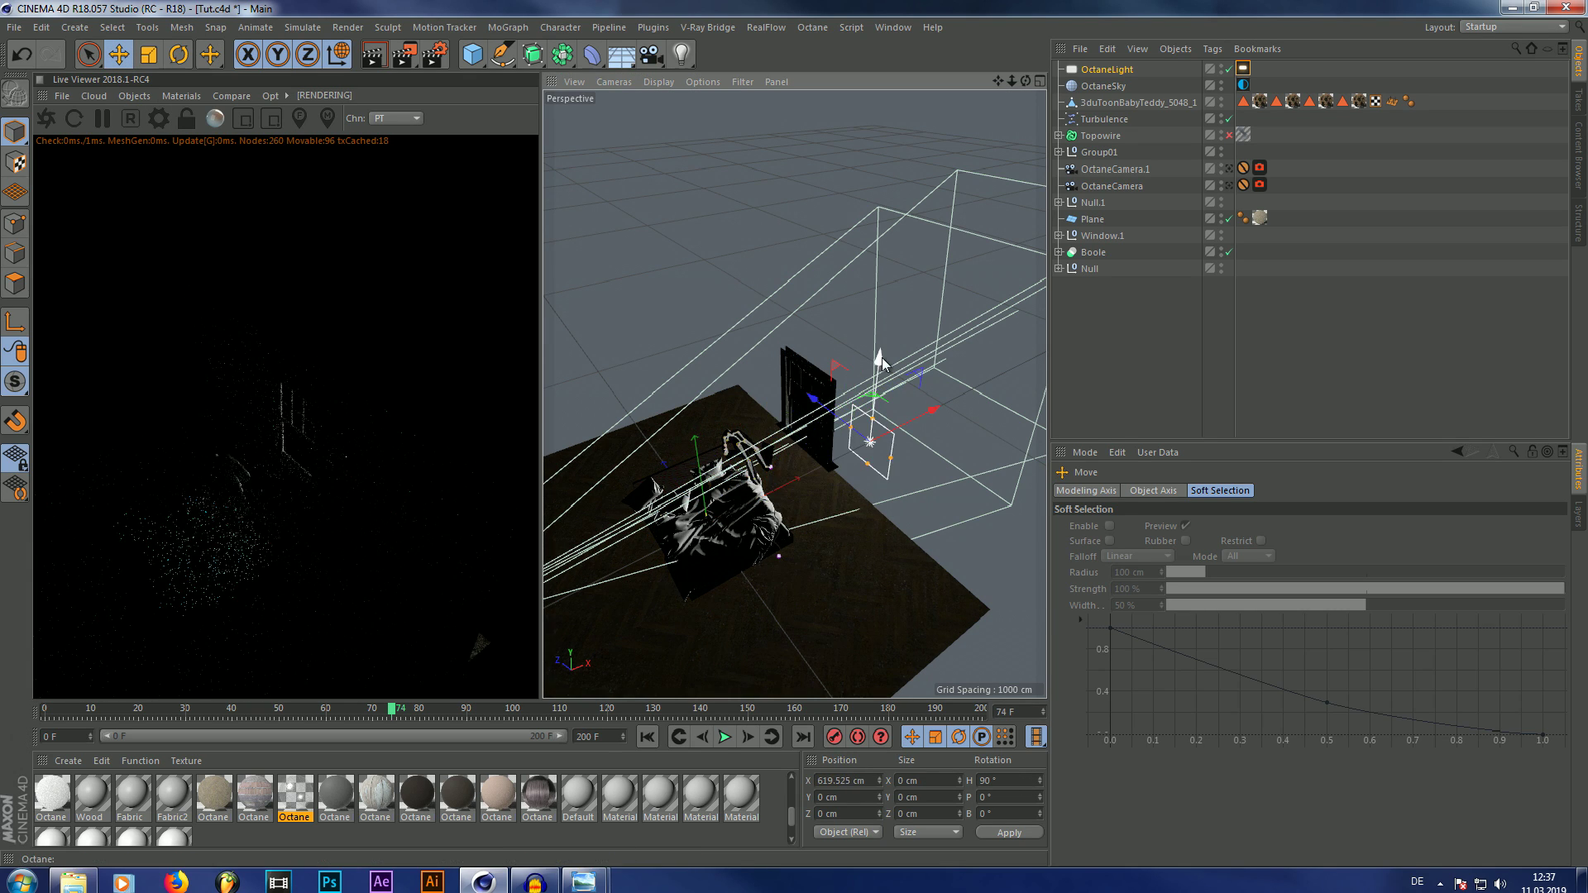
{"action": "left_click", "coordinate": [148, 56]}
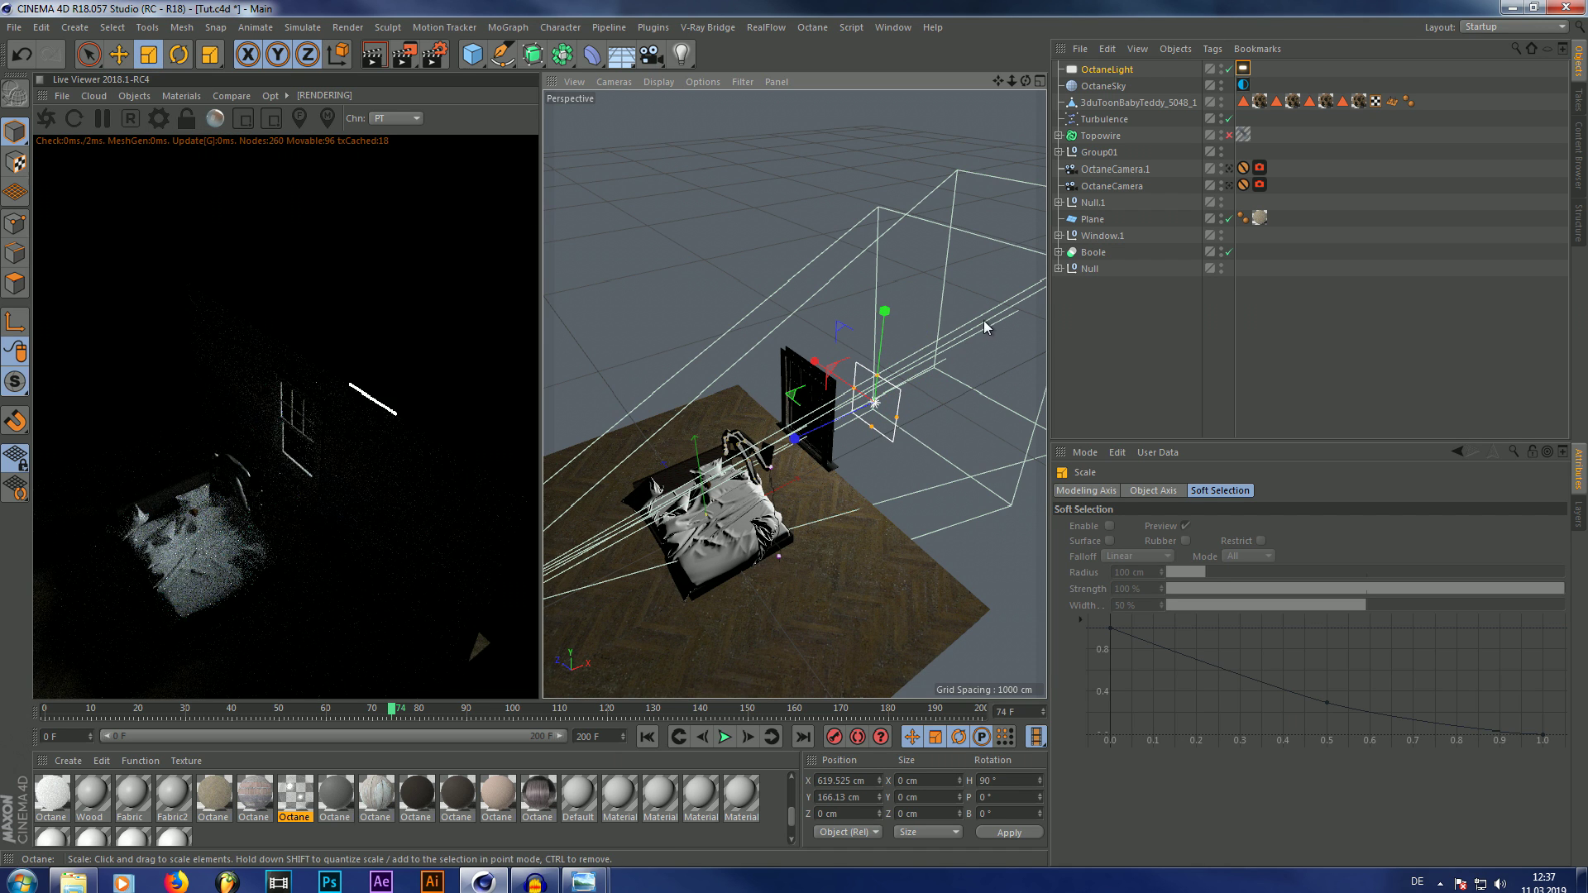
Shrink the light to about 18.5% and raise it to window height.
{"action": "left_click_drag", "start_coordinate": [984, 326], "coordinate": [874, 403]}
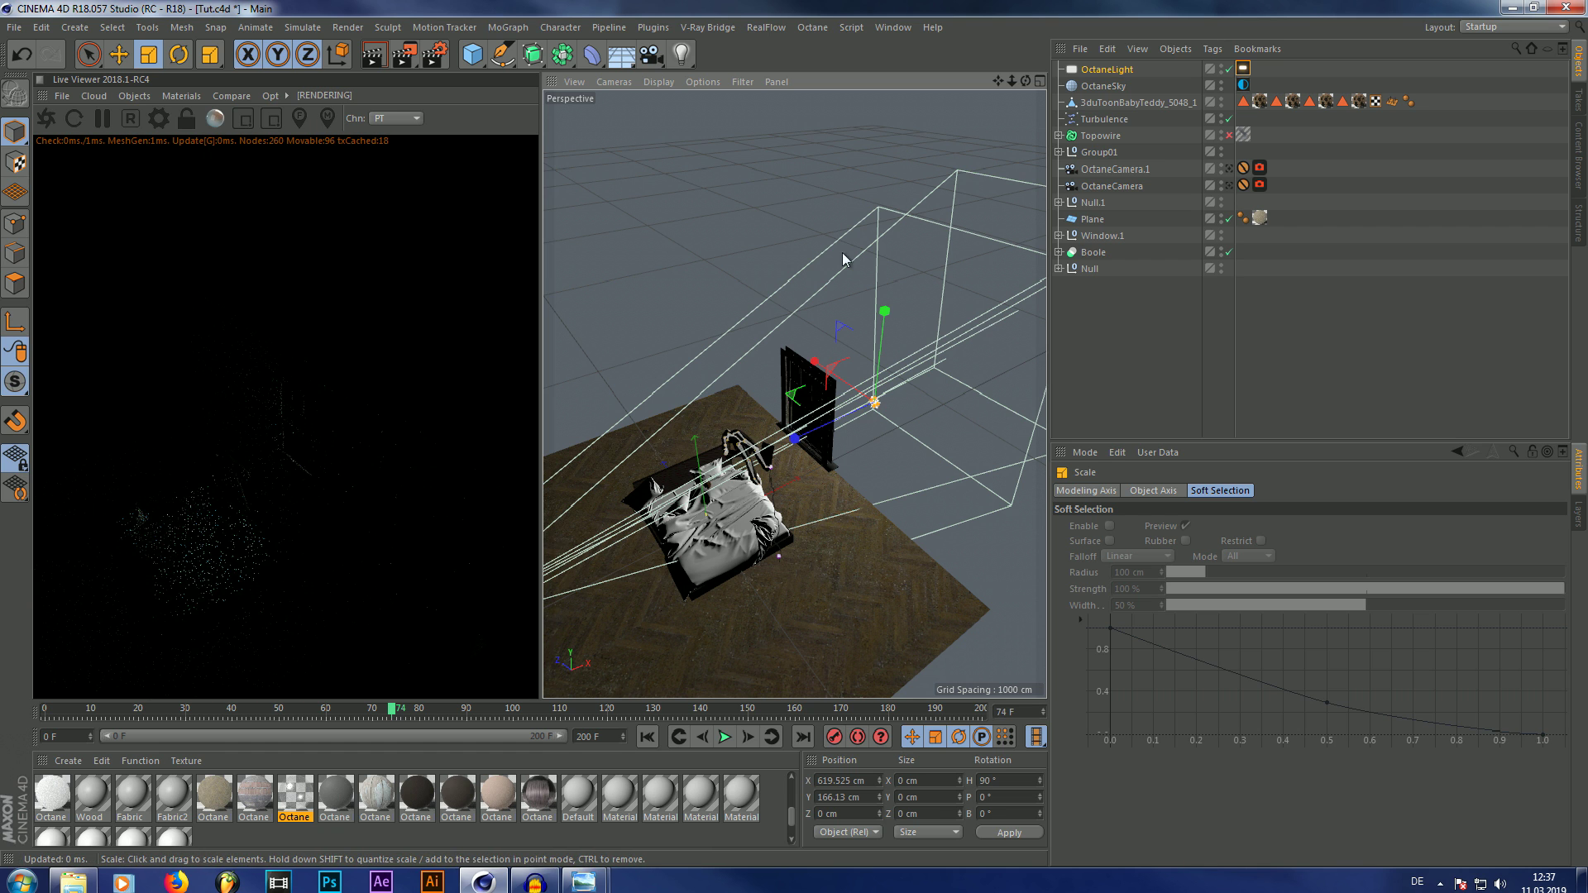
{"action": "left_click", "coordinate": [130, 56]}
{"action": "scroll", "coordinate": [877, 410], "scroll_direction": "up", "scroll_amount": 5}
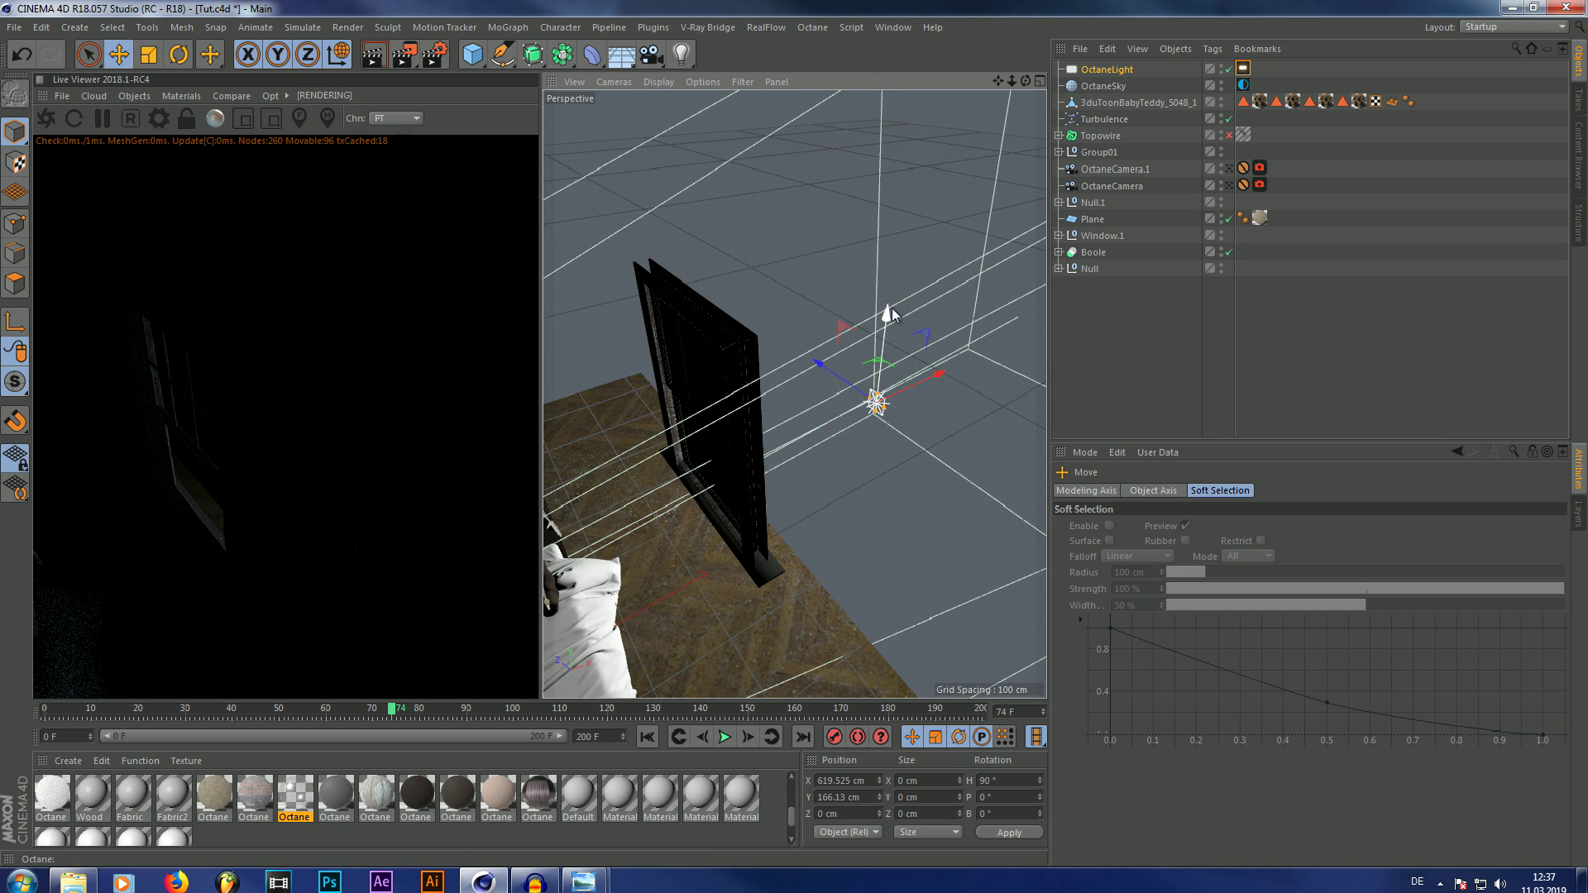
{"action": "left_click_drag", "start_coordinate": [892, 308], "coordinate": [900, 250]}
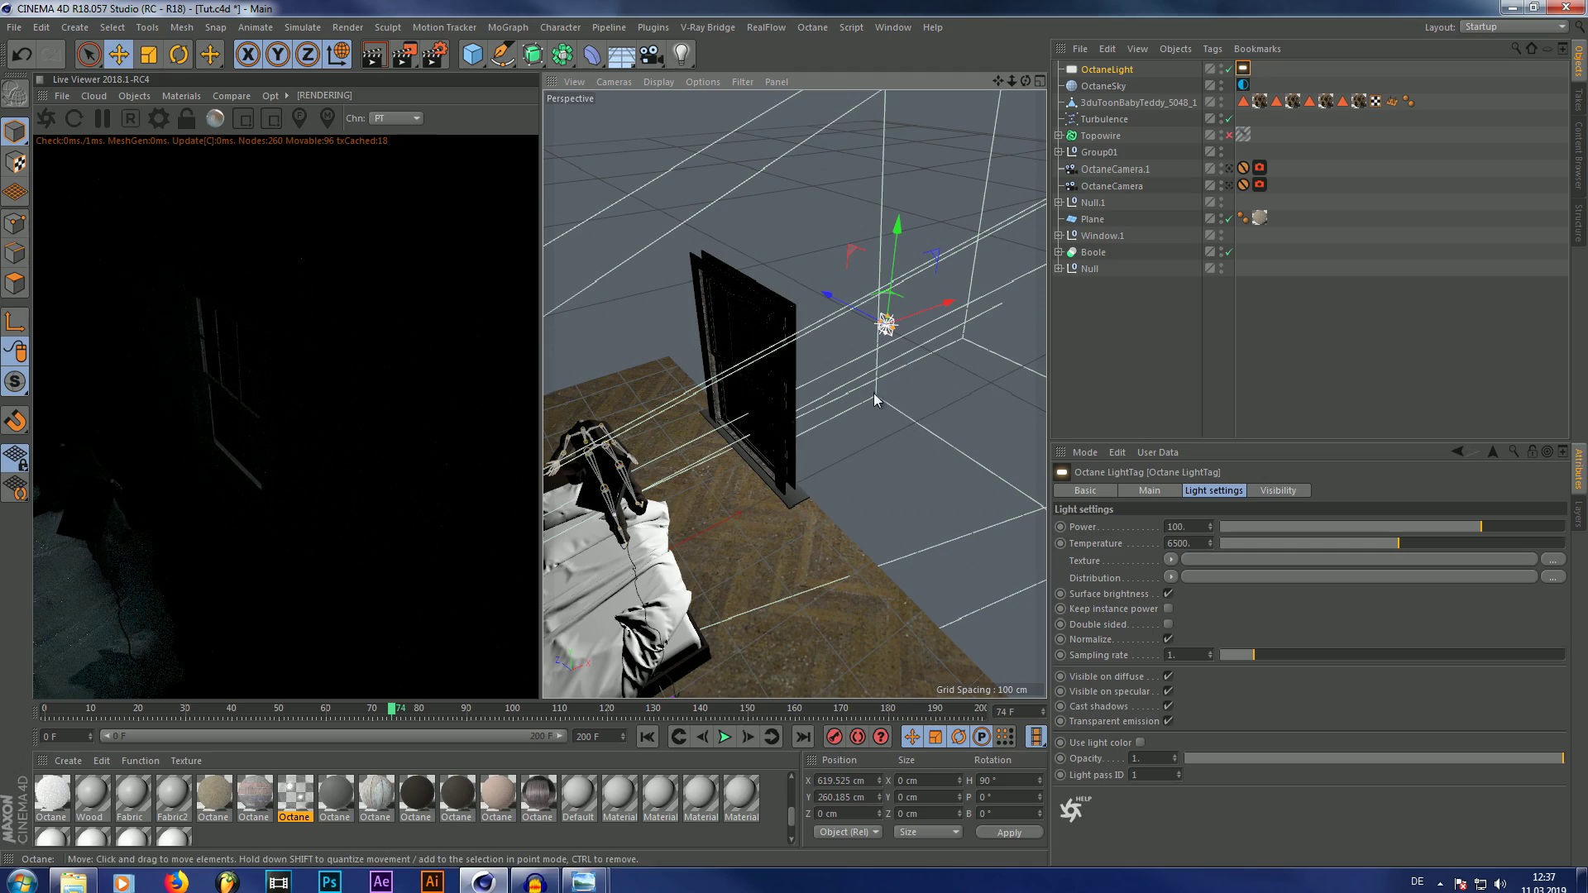
Turn off the light's surface brightness and raise its power to 2170.165.
{"action": "left_click", "coordinate": [1169, 593]}
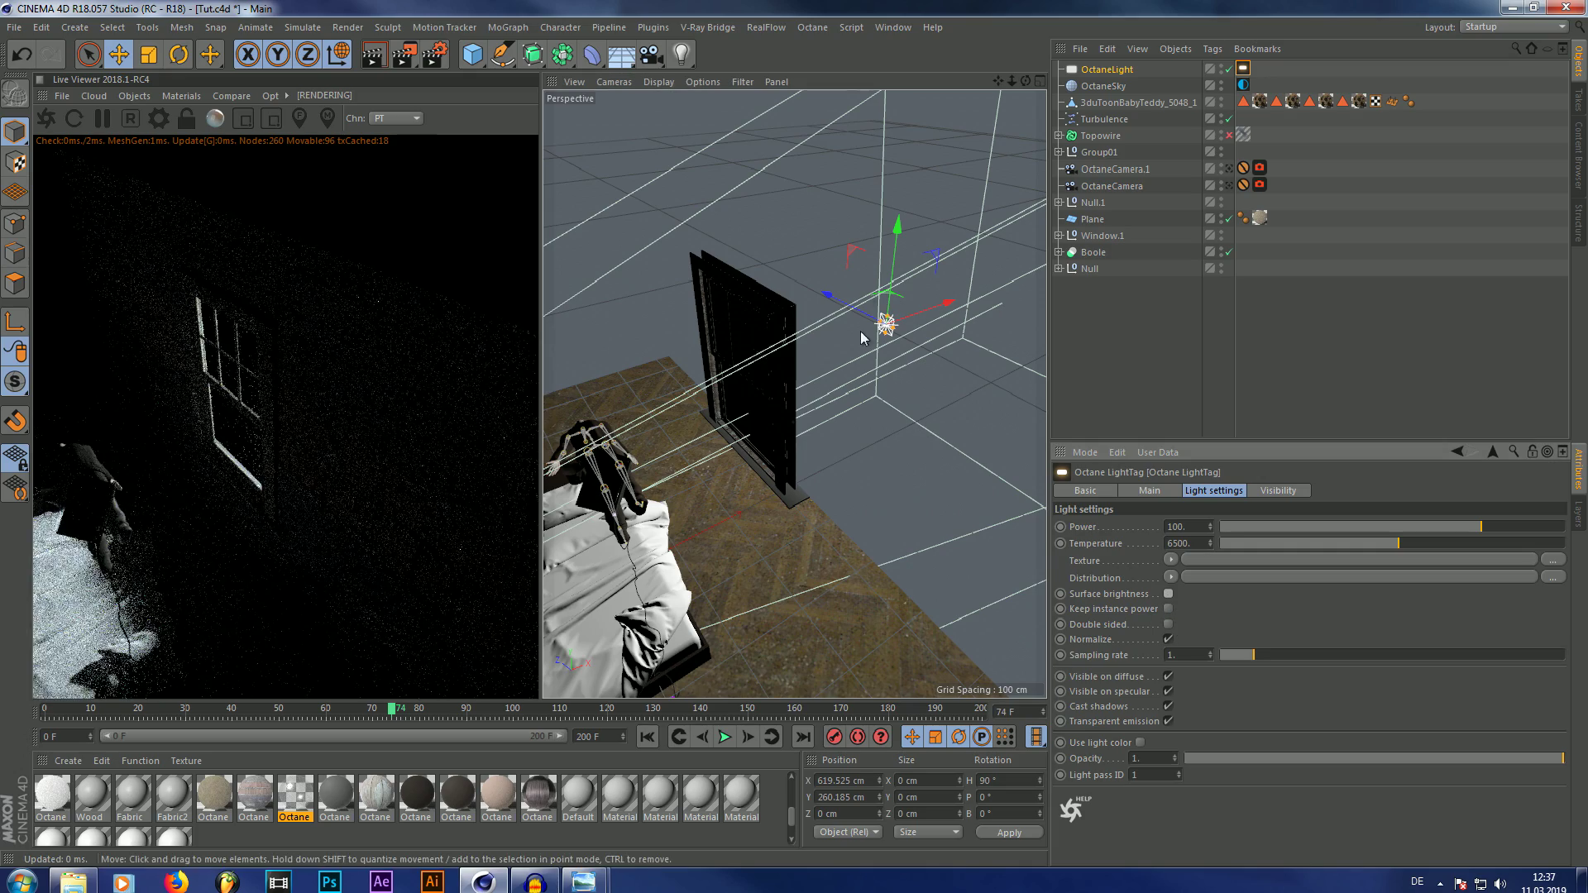
{"action": "scroll", "coordinate": [861, 338], "scroll_direction": "down", "scroll_amount": 5}
{"action": "left_click_drag", "start_coordinate": [1026, 80], "coordinate": [1058, 83]}
{"action": "left_click", "coordinate": [1486, 527]}
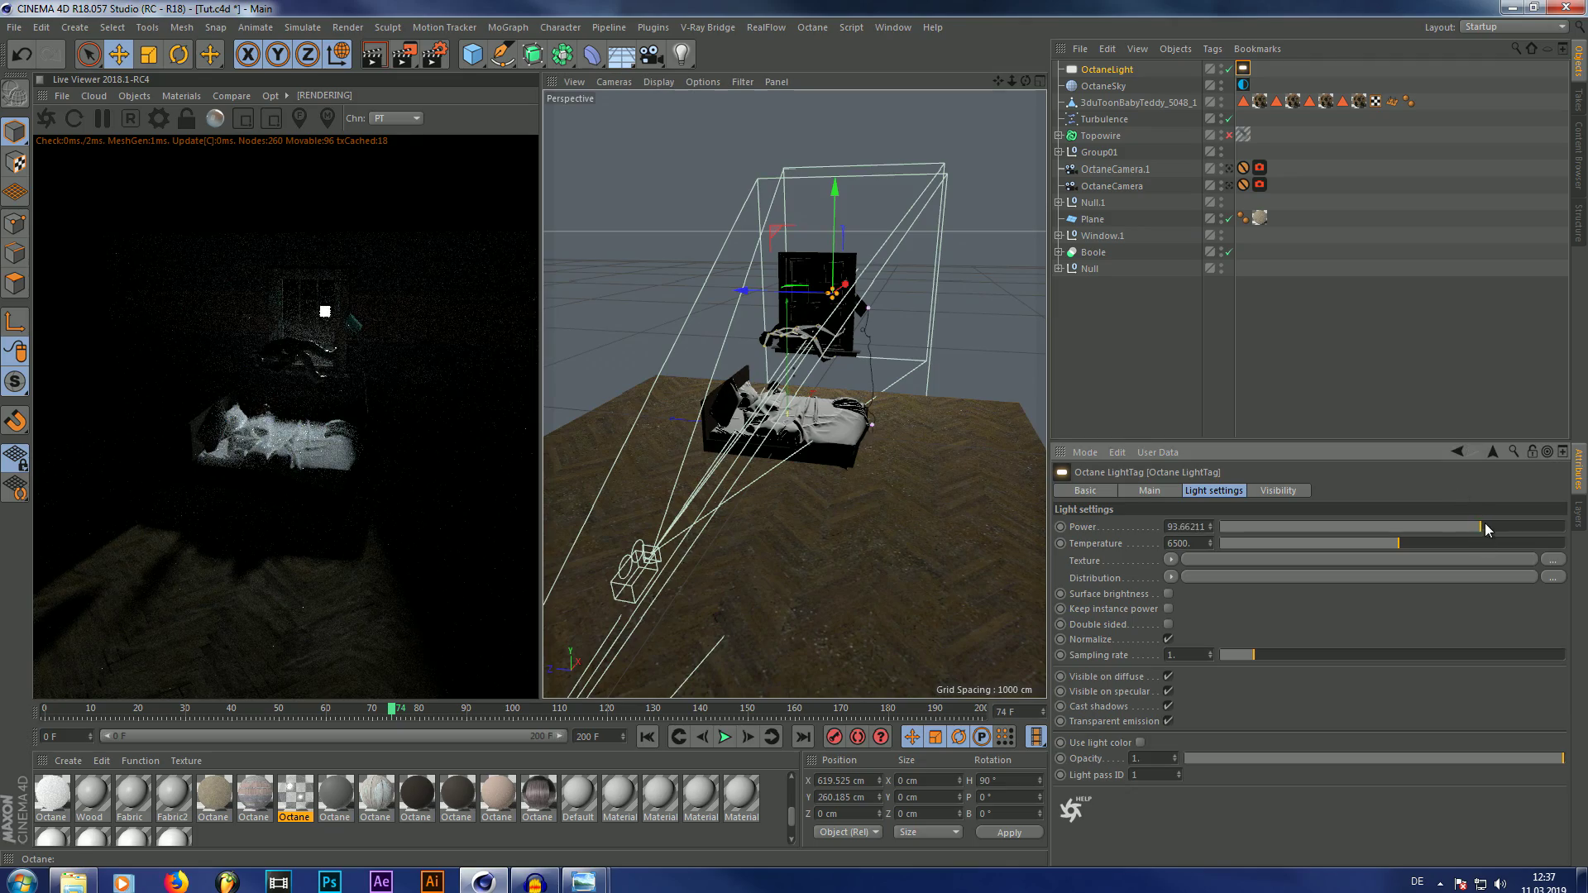
{"action": "left_click_drag", "start_coordinate": [1486, 527], "coordinate": [1536, 526]}
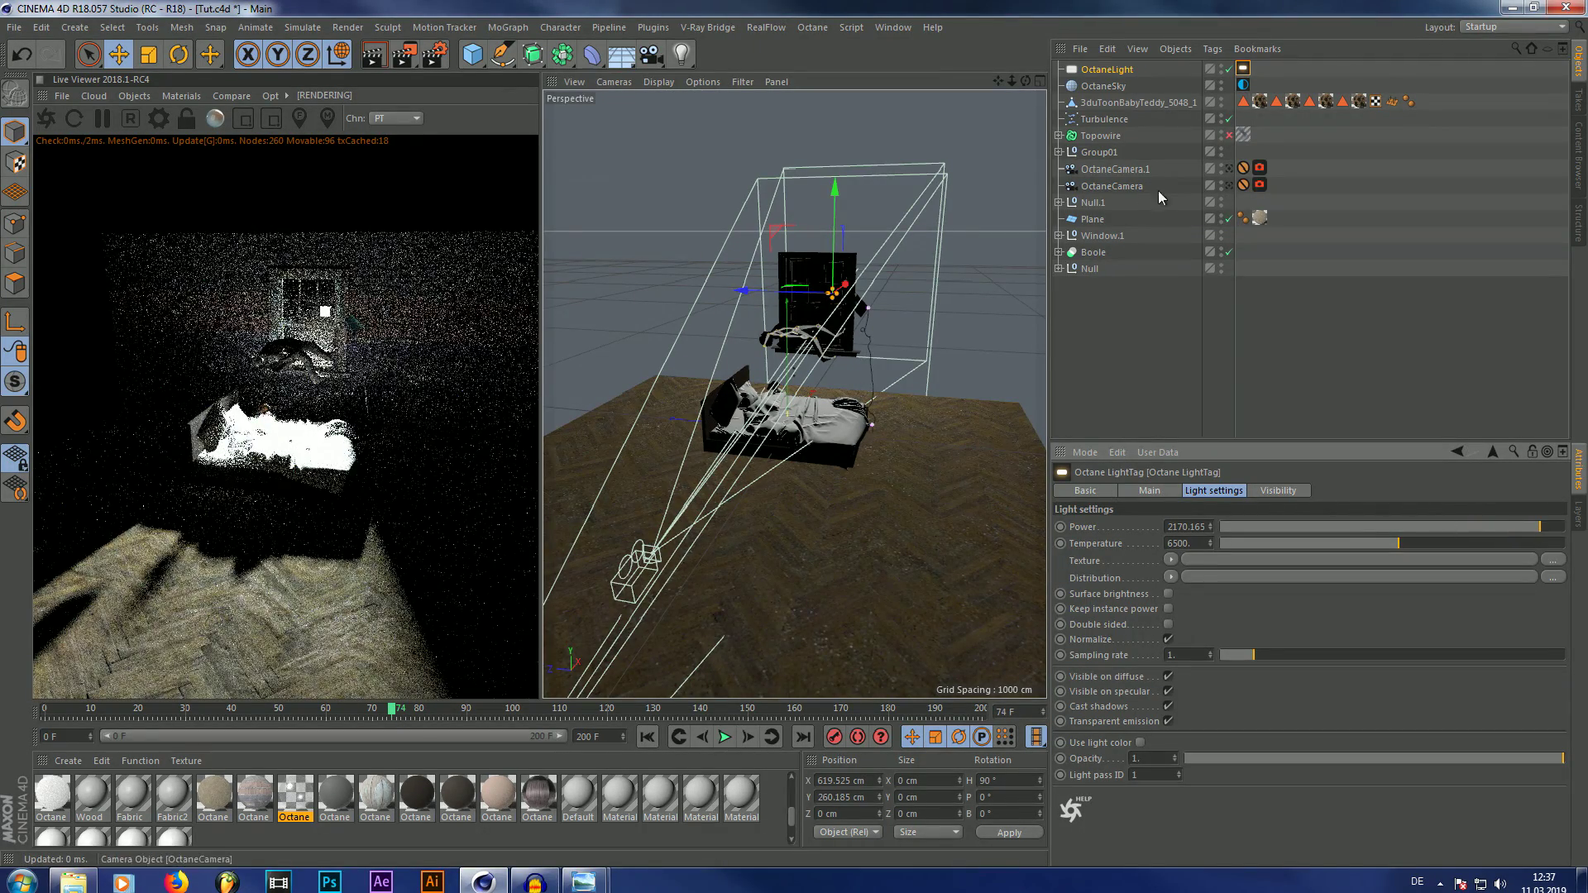
View through OctaneCamera.1, disable the light, and nudge it slightly higher.
{"action": "left_click", "coordinate": [1229, 169]}
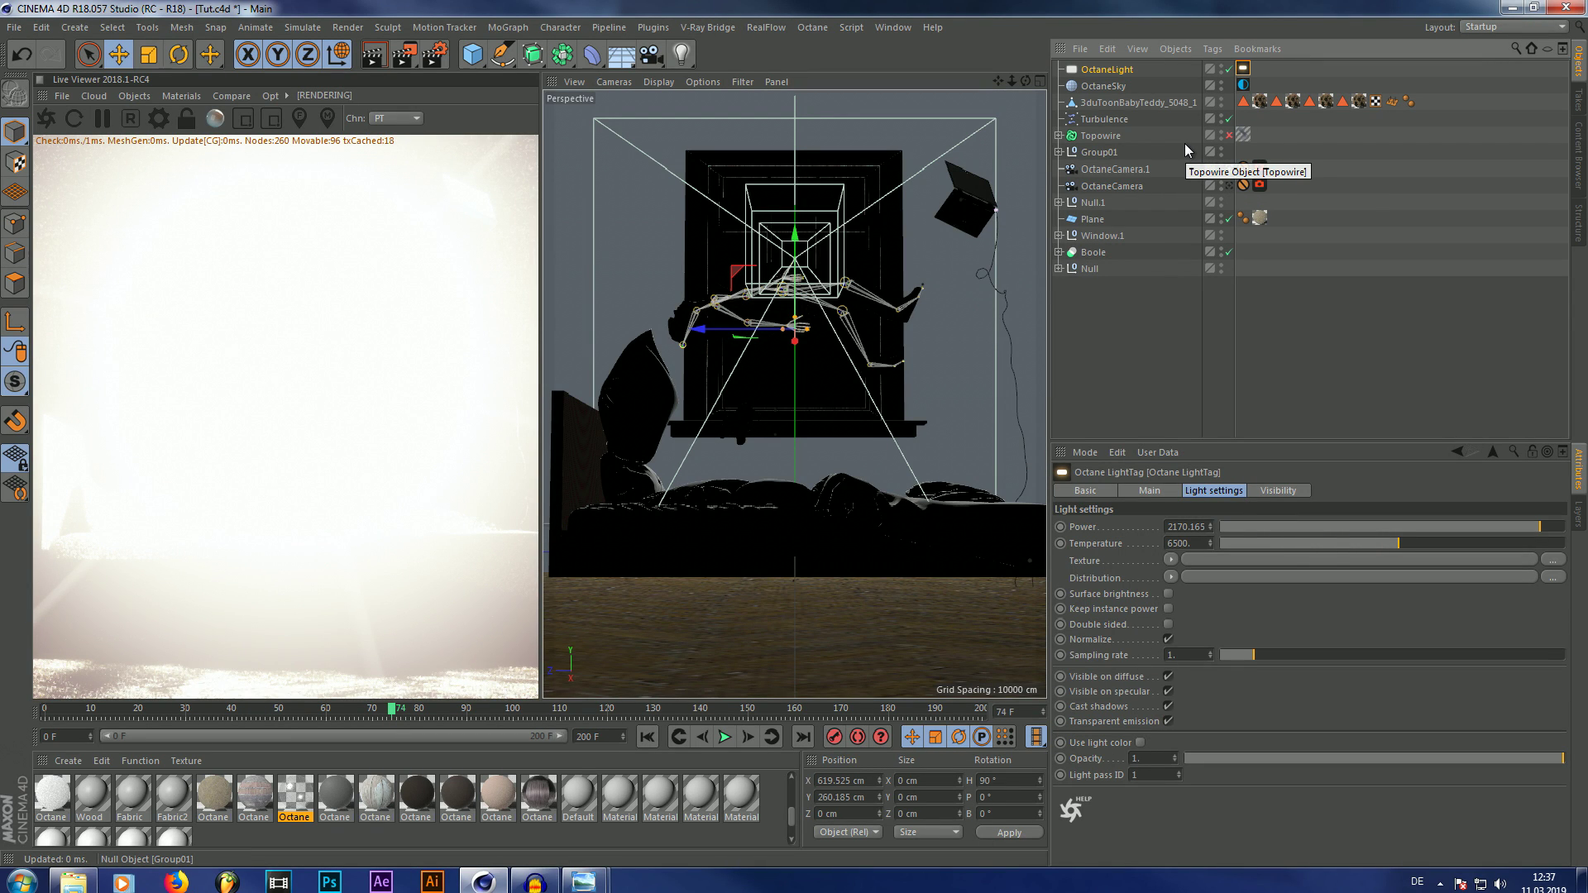
{"action": "left_click", "coordinate": [1229, 69]}
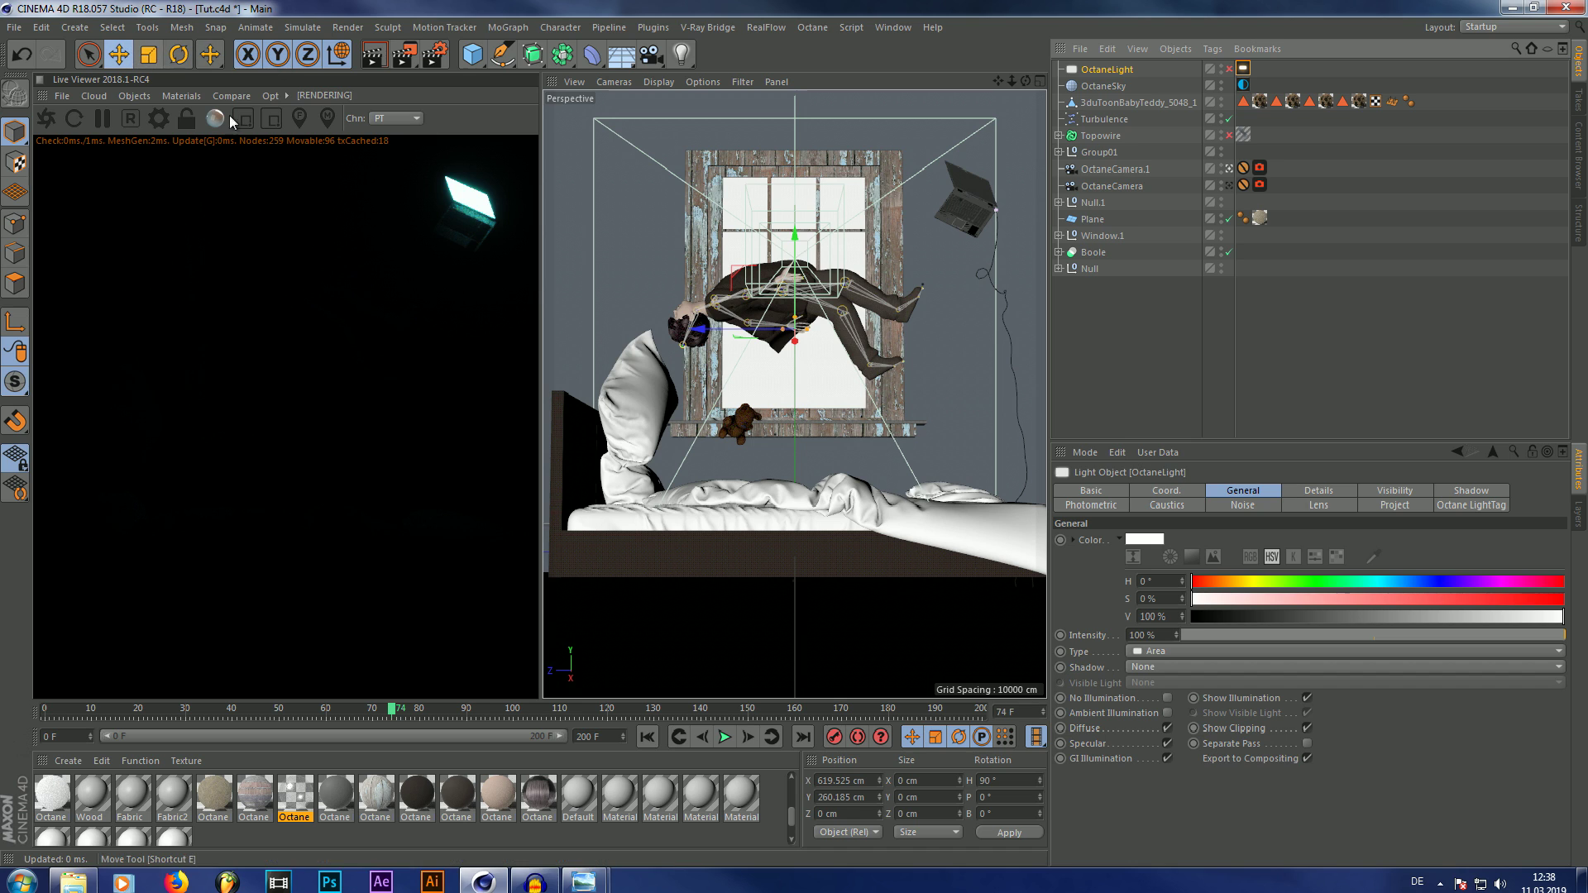
{"action": "left_click_drag", "start_coordinate": [798, 238], "coordinate": [801, 193]}
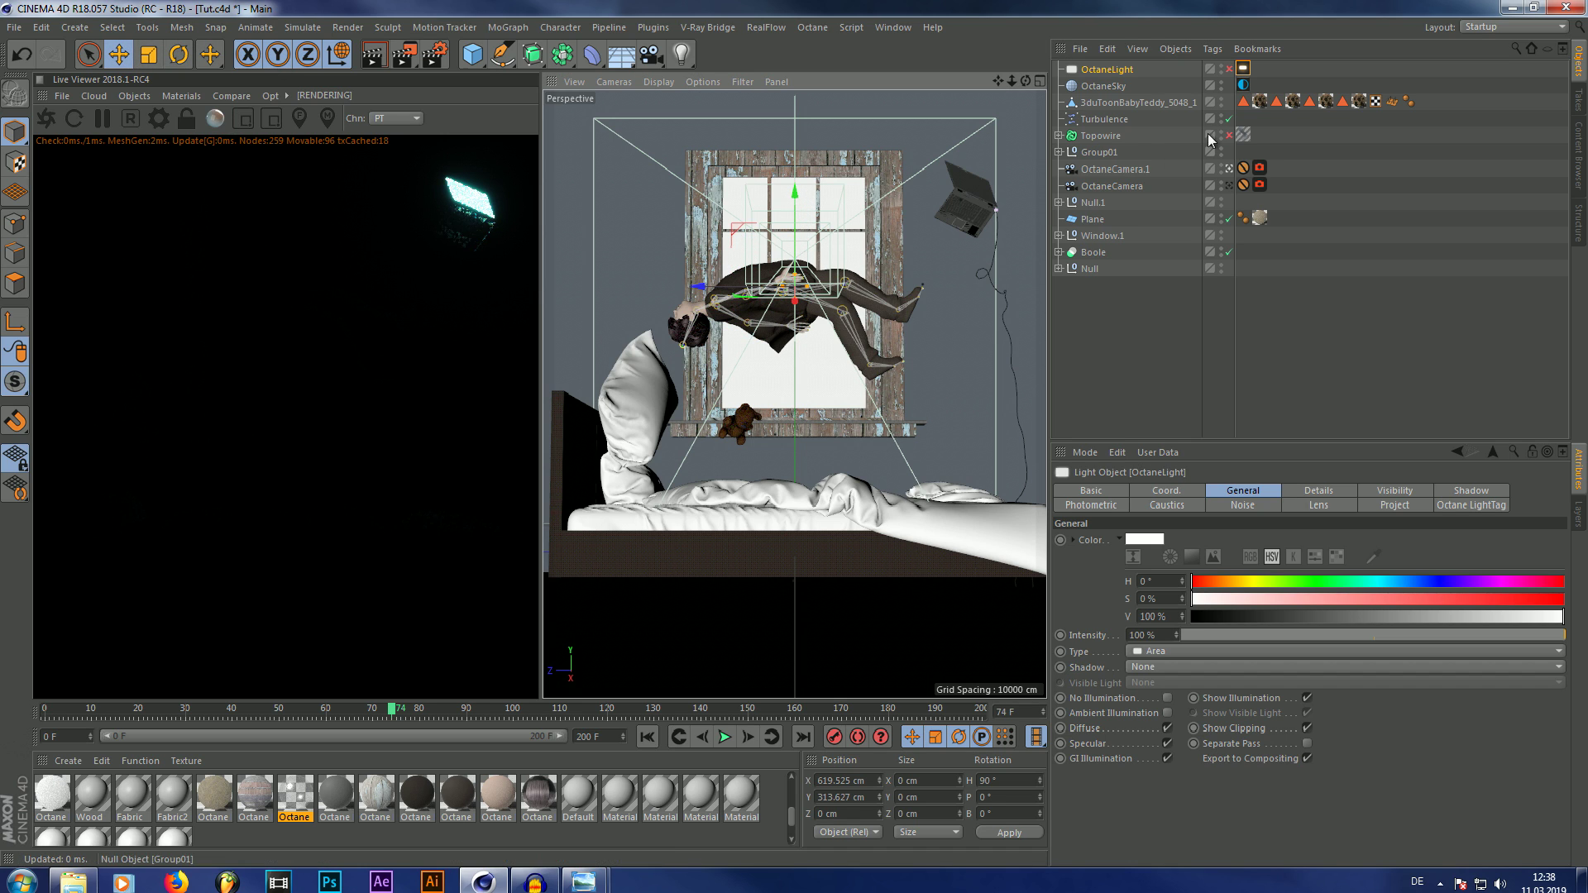
Re-enable the OctaneLight, check its tag's Visibility option, and raise Temperature to 9422.891.
{"action": "left_click", "coordinate": [1229, 69]}
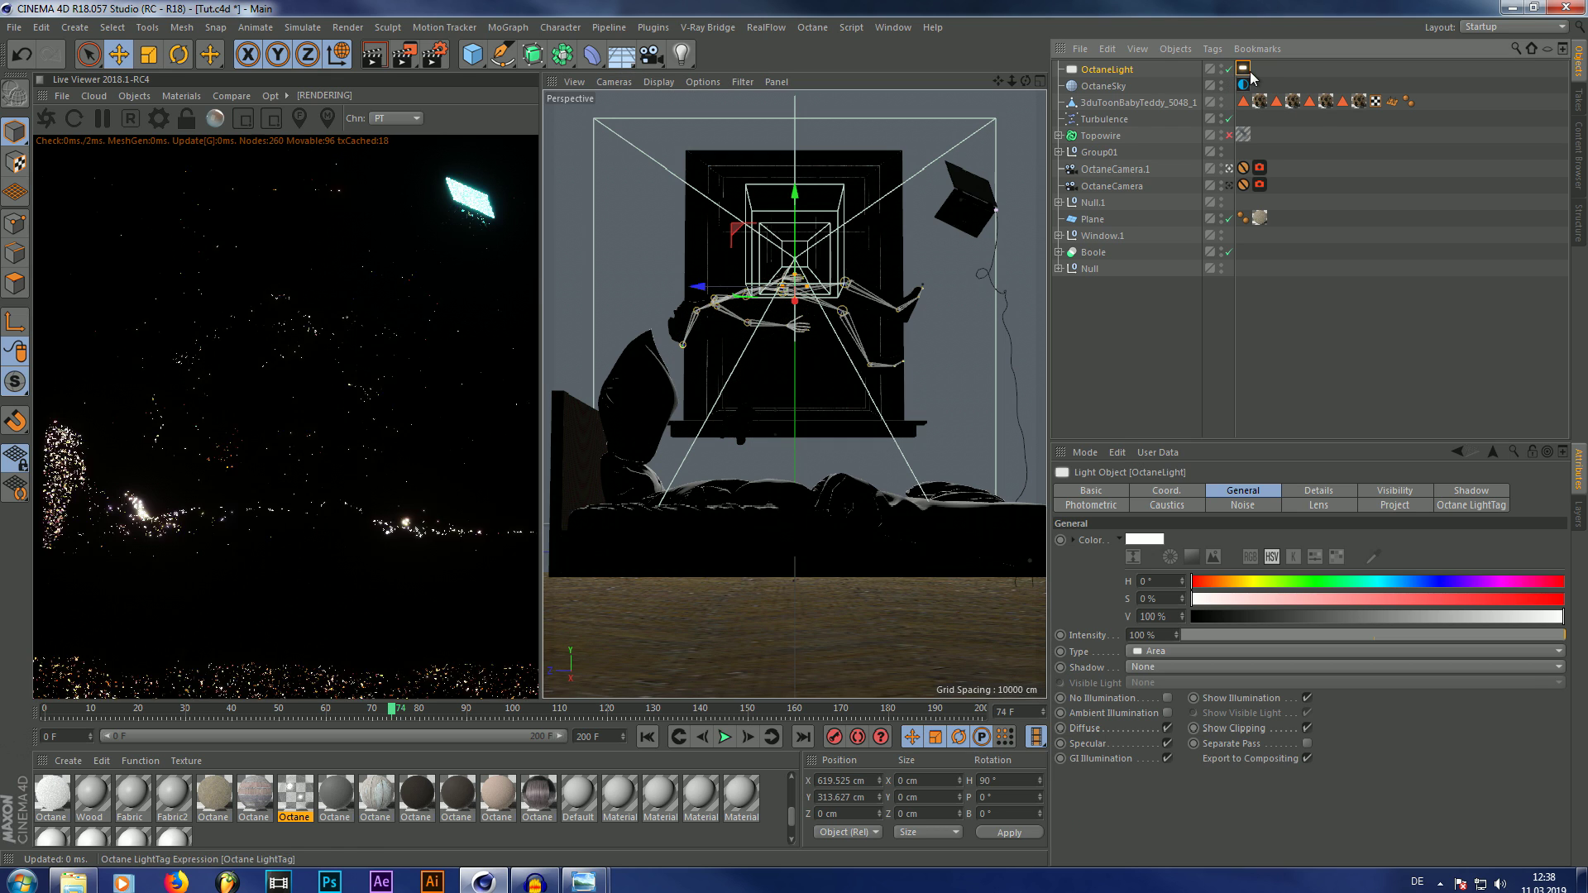
{"action": "left_click", "coordinate": [1242, 68]}
{"action": "left_click", "coordinate": [1273, 490]}
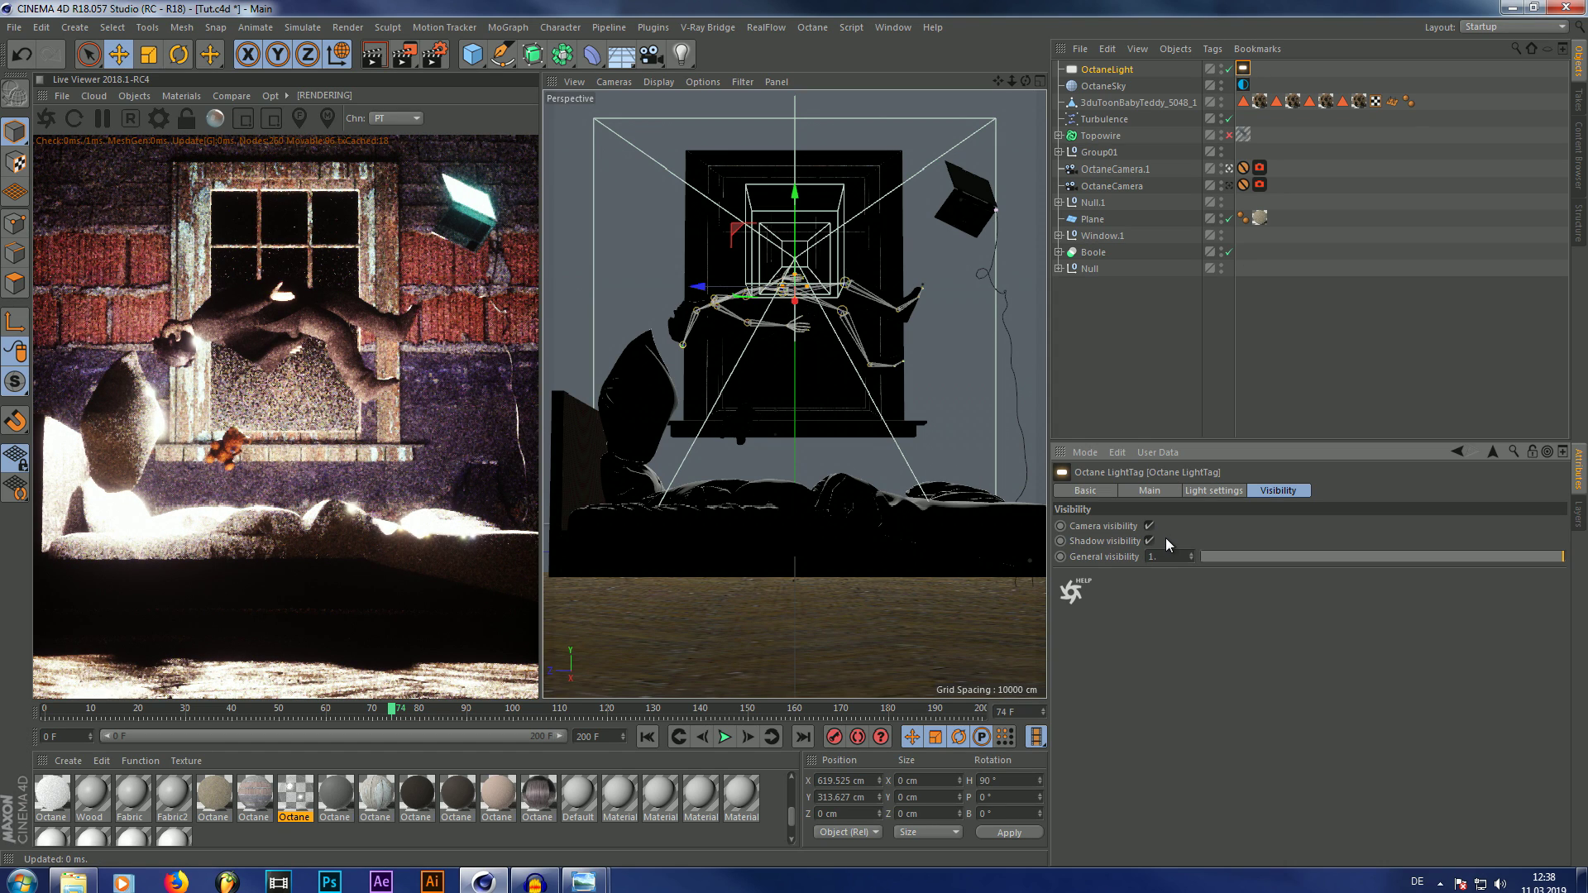
{"action": "left_click", "coordinate": [387, 219]}
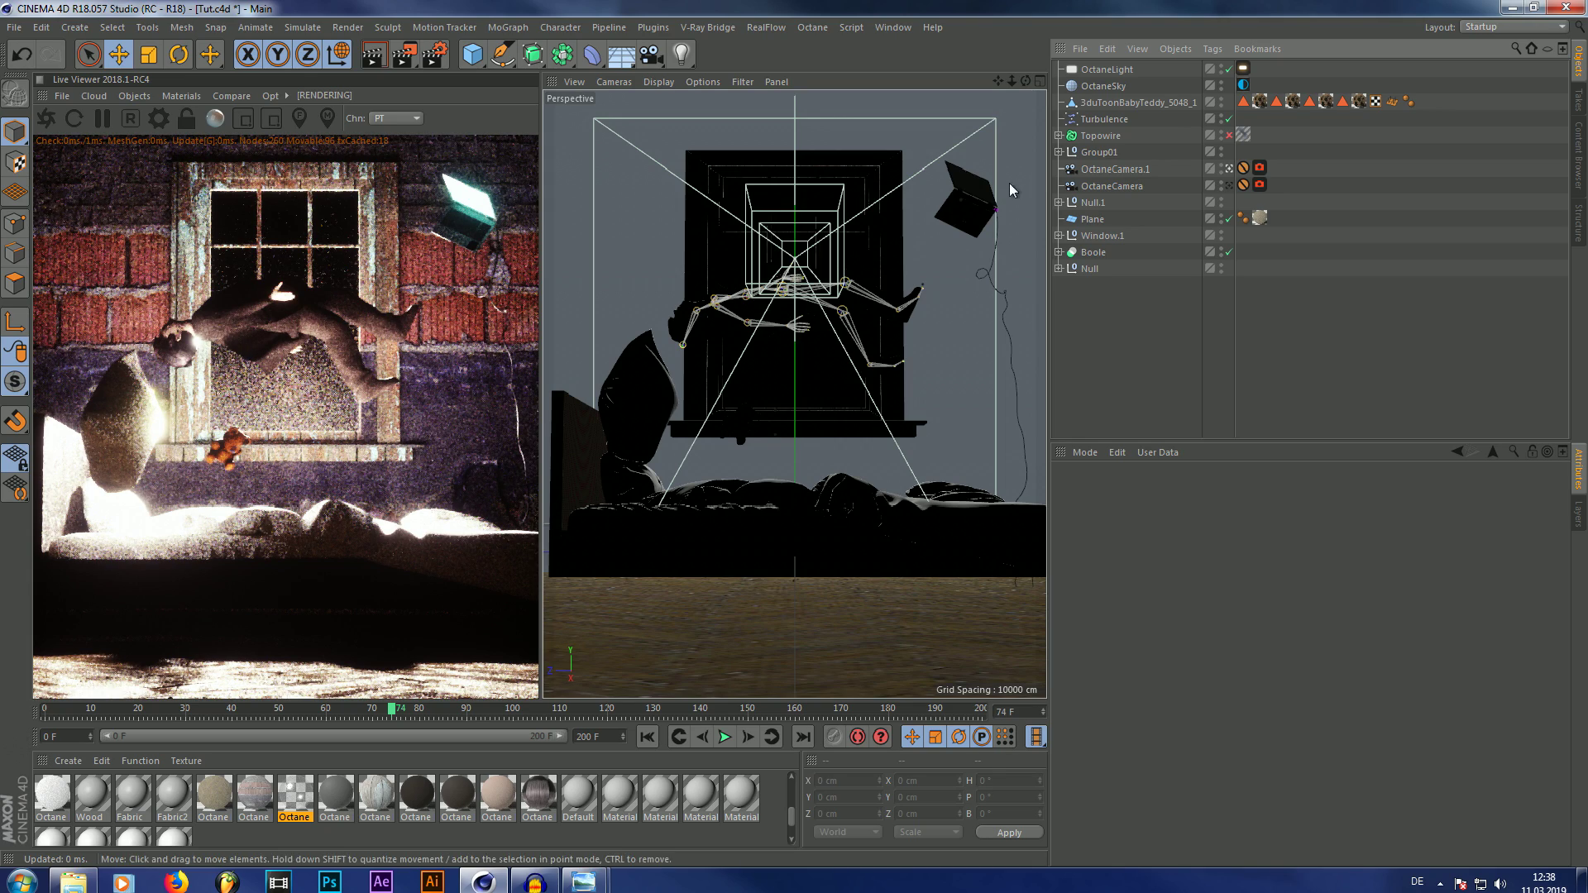
{"action": "left_click", "coordinate": [1243, 69]}
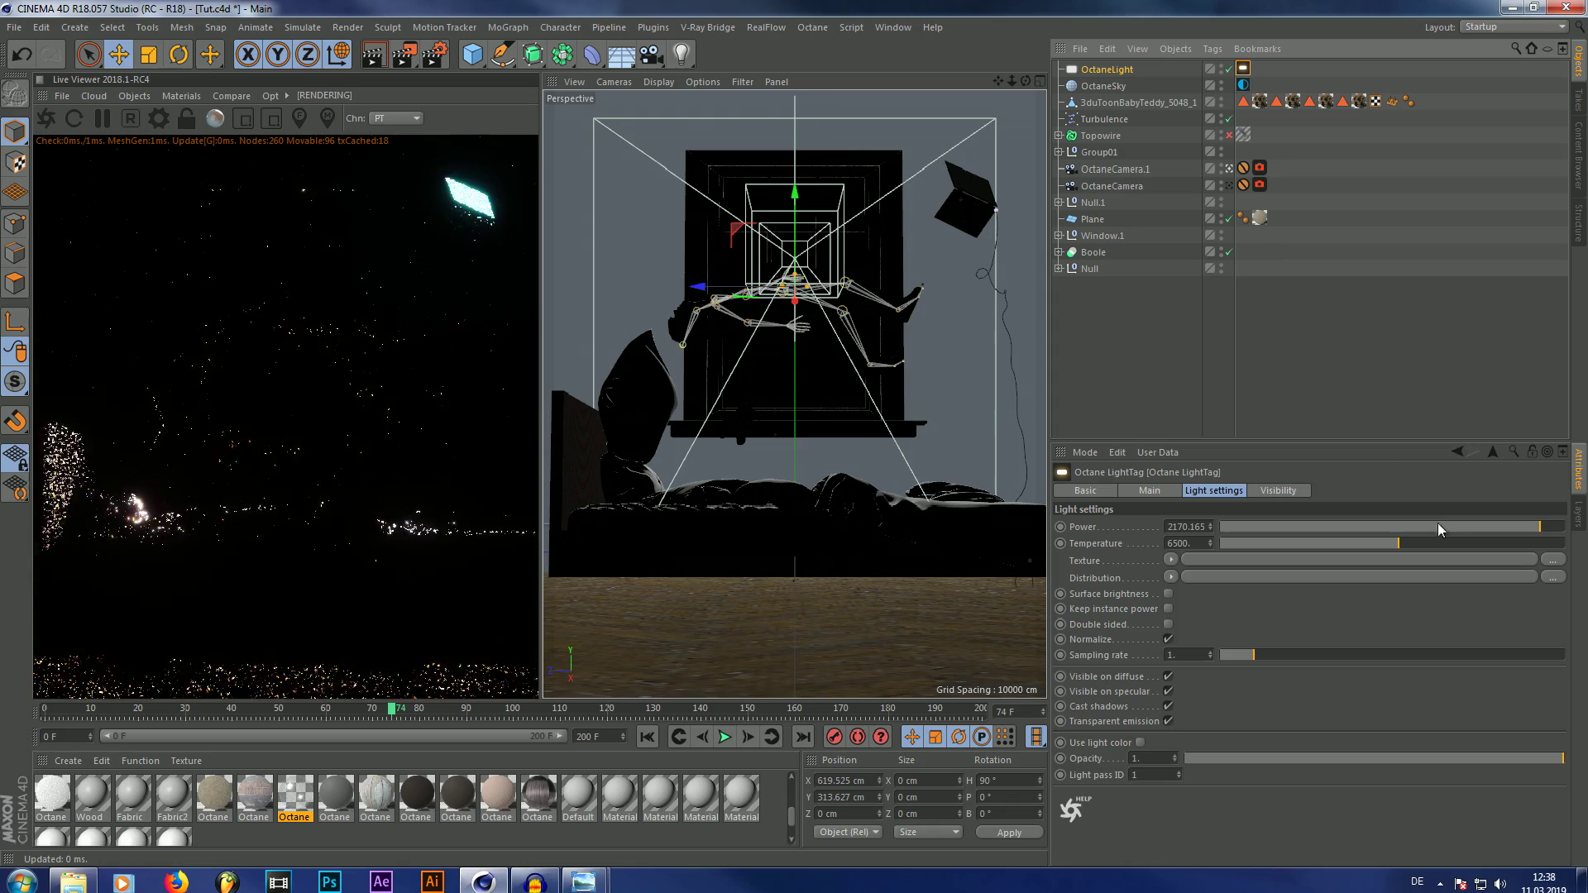
{"action": "left_click", "coordinate": [1486, 542]}
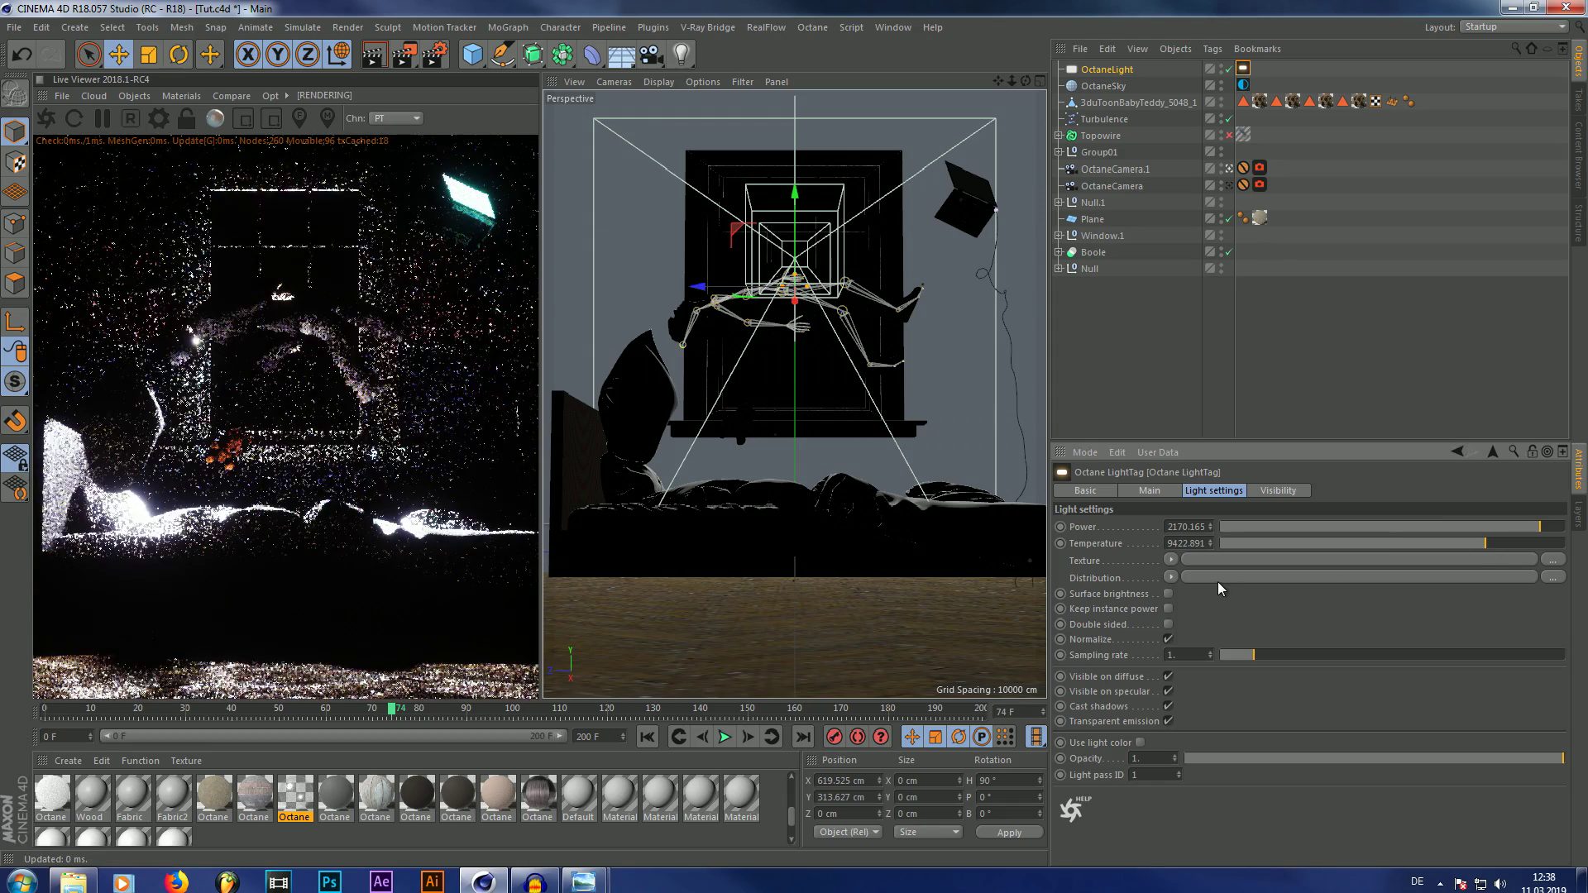
{"action": "left_click", "coordinate": [1113, 366]}
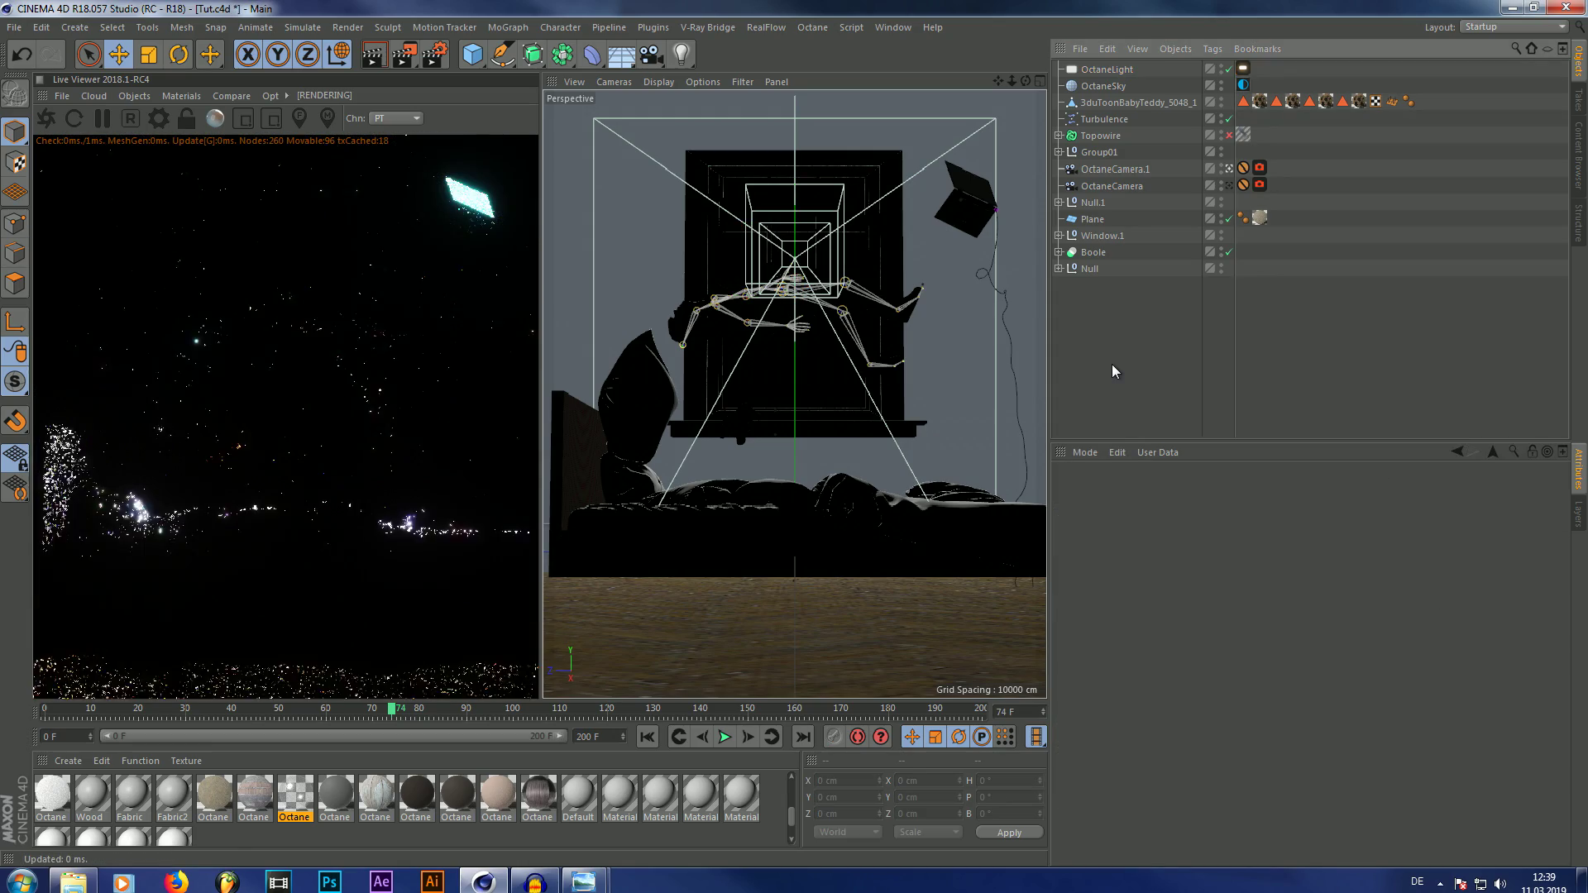
Add an Octane Fog Volume in the perspective view and increase its editor voxel size.
{"action": "left_click", "coordinate": [1231, 169]}
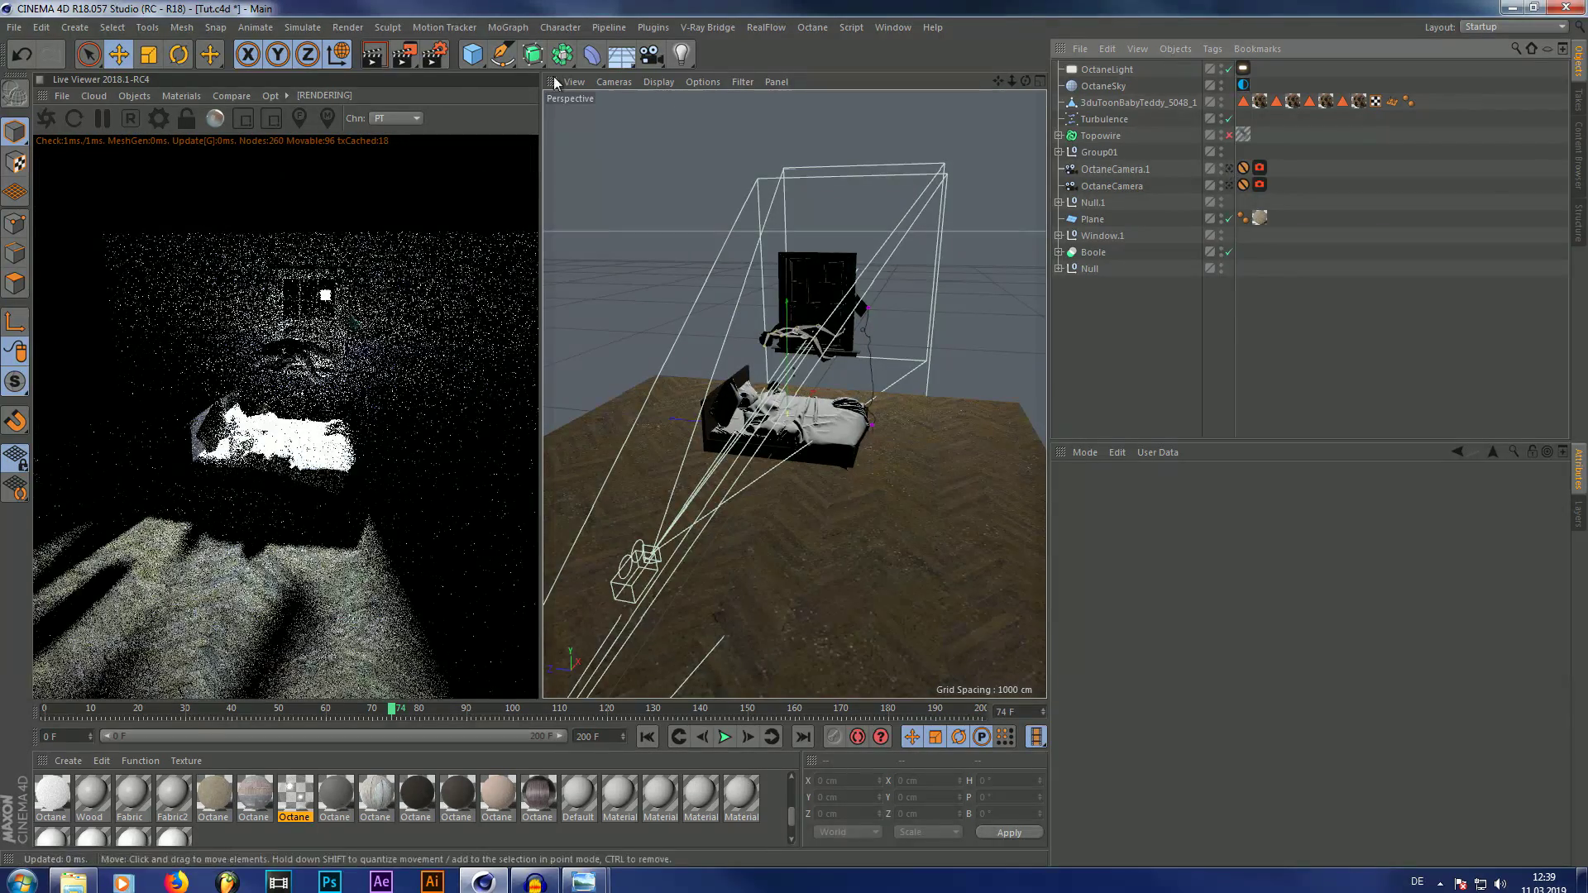
{"action": "left_click", "coordinate": [134, 96]}
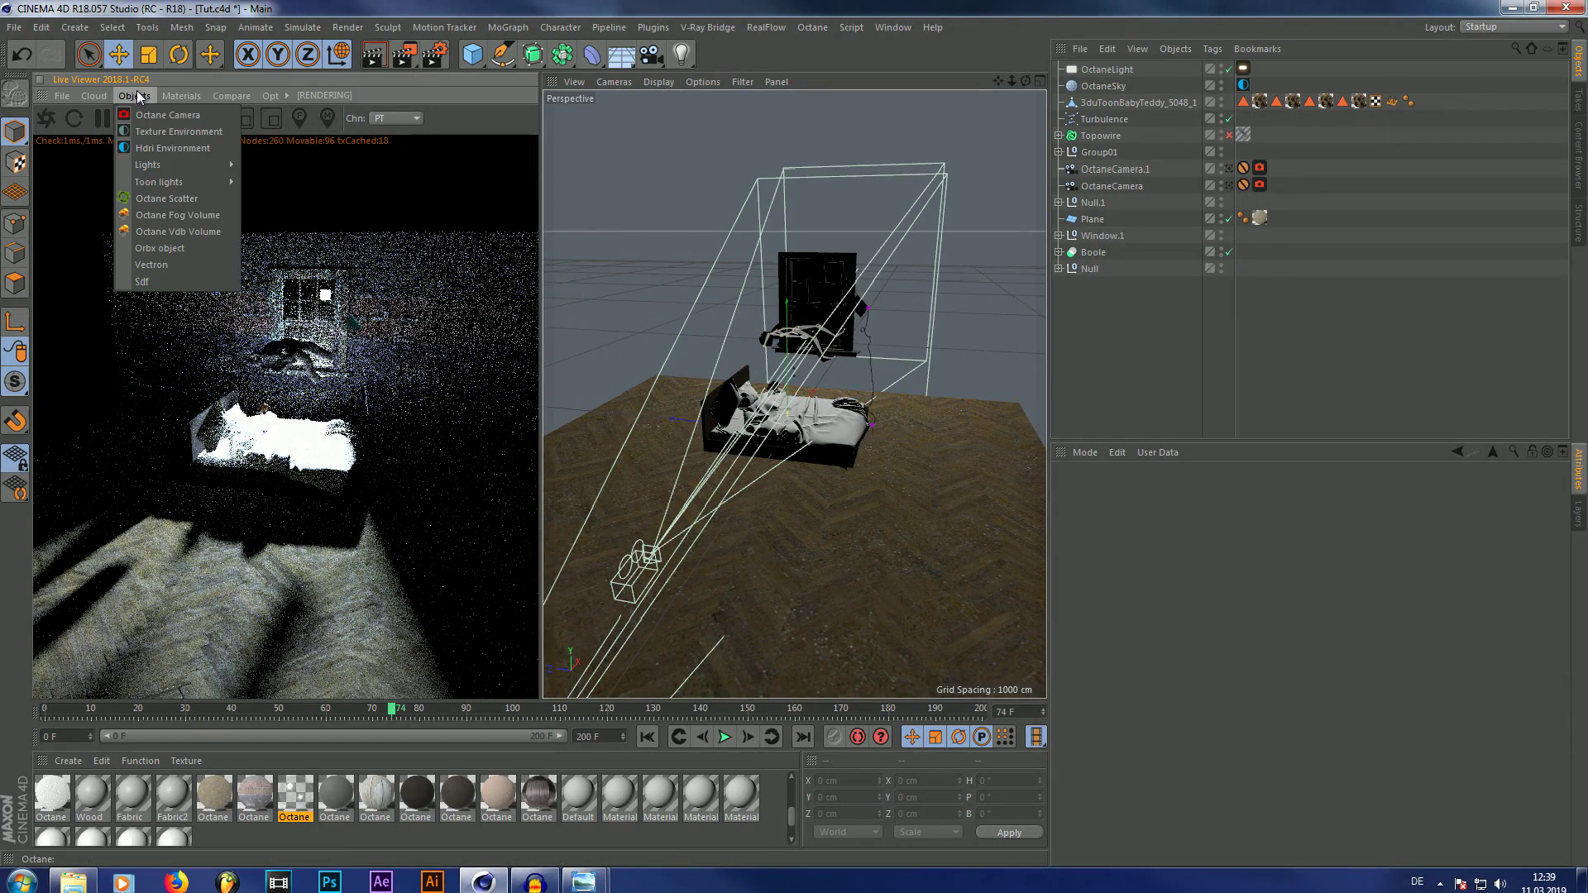
{"action": "left_click", "coordinate": [172, 216]}
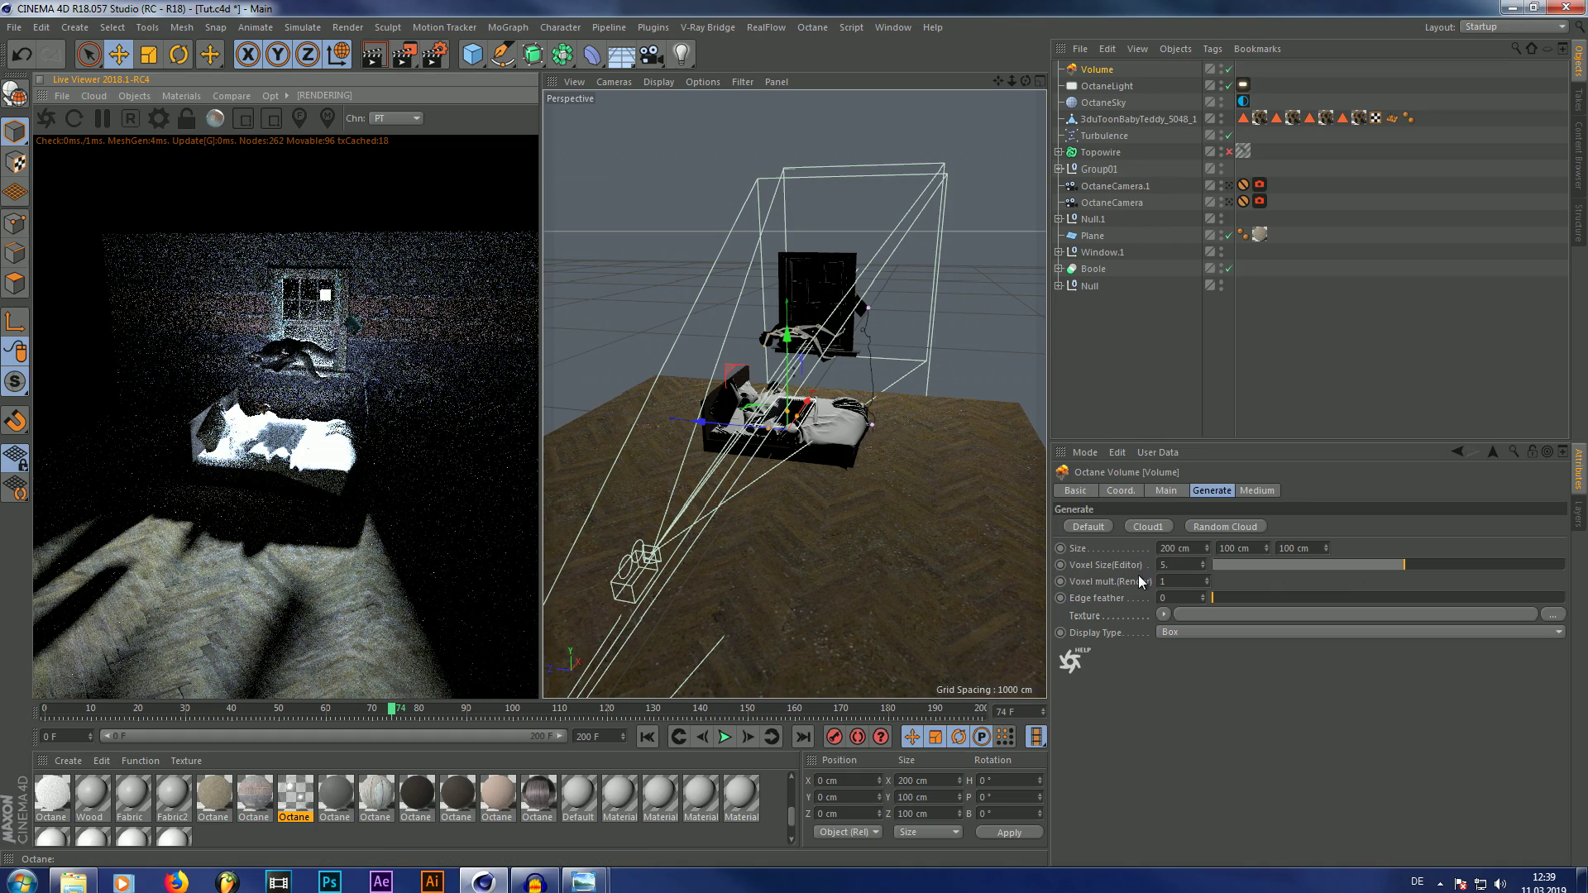
{"action": "left_click_drag", "start_coordinate": [1487, 565], "coordinate": [1524, 568]}
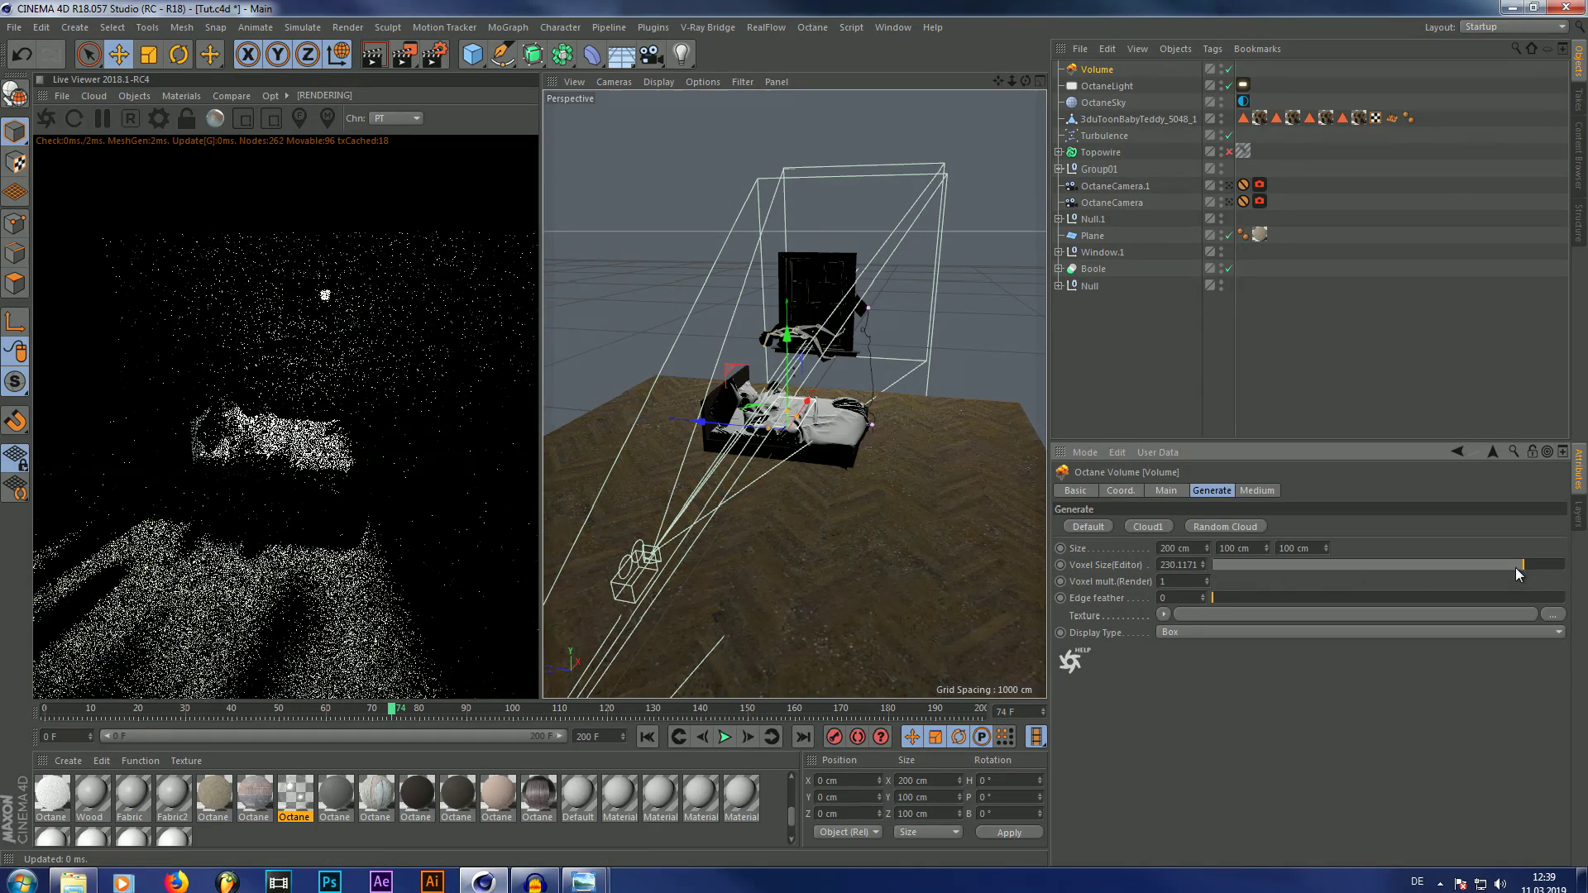
{"action": "scroll", "coordinate": [951, 290], "scroll_direction": "down", "scroll_amount": 5}
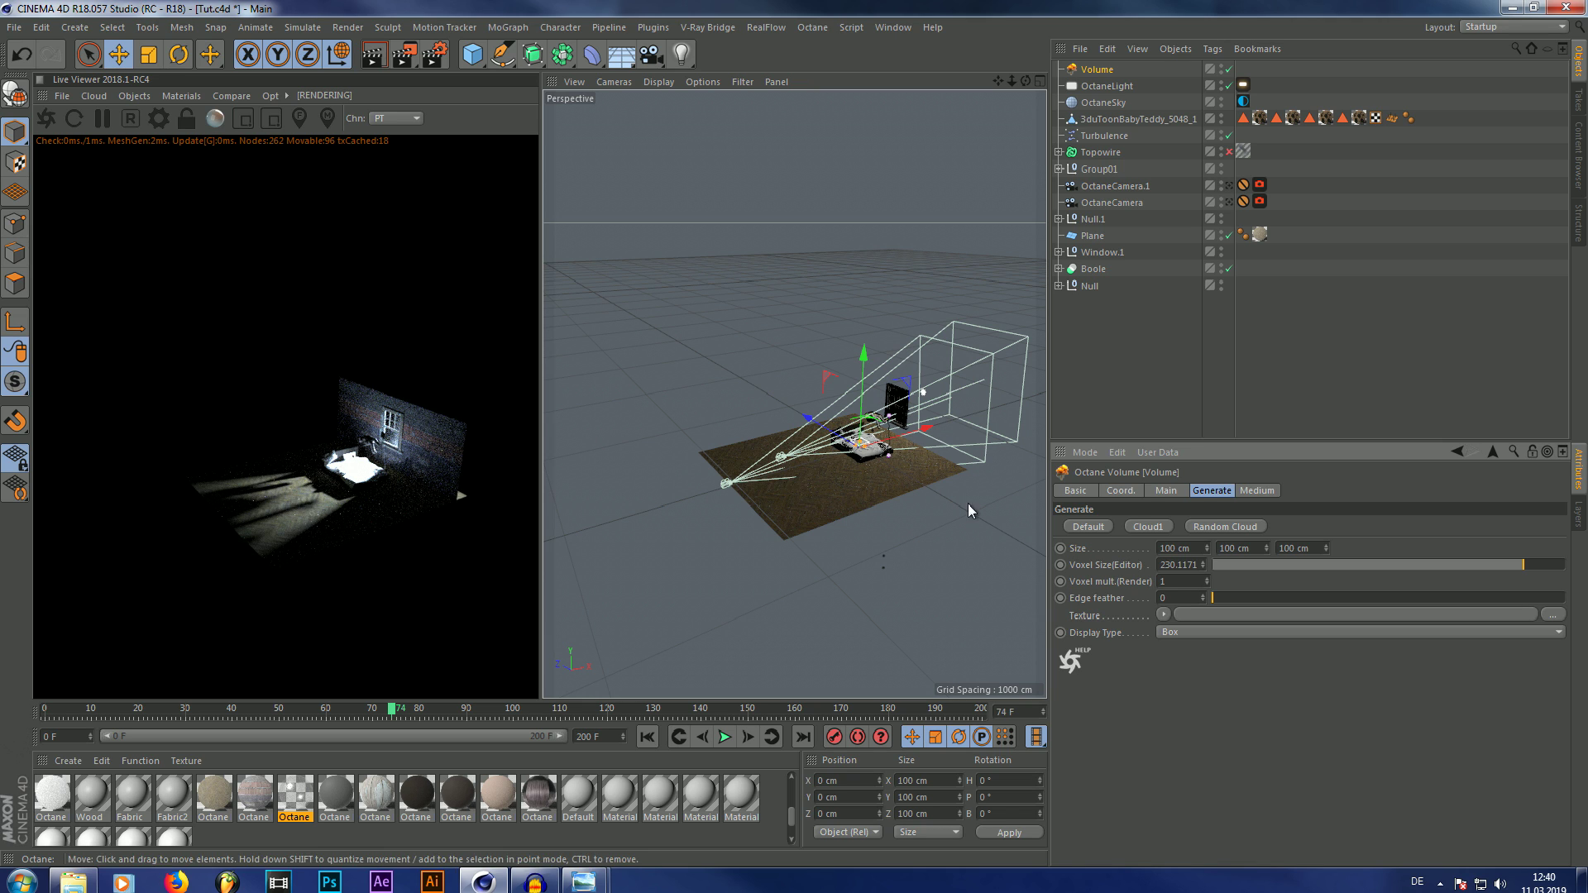
Set the fog volume's X size to 2300 cm, shifting it along X.
{"action": "double_click", "coordinate": [1175, 549]}
{"action": "type", "text": "2000"}
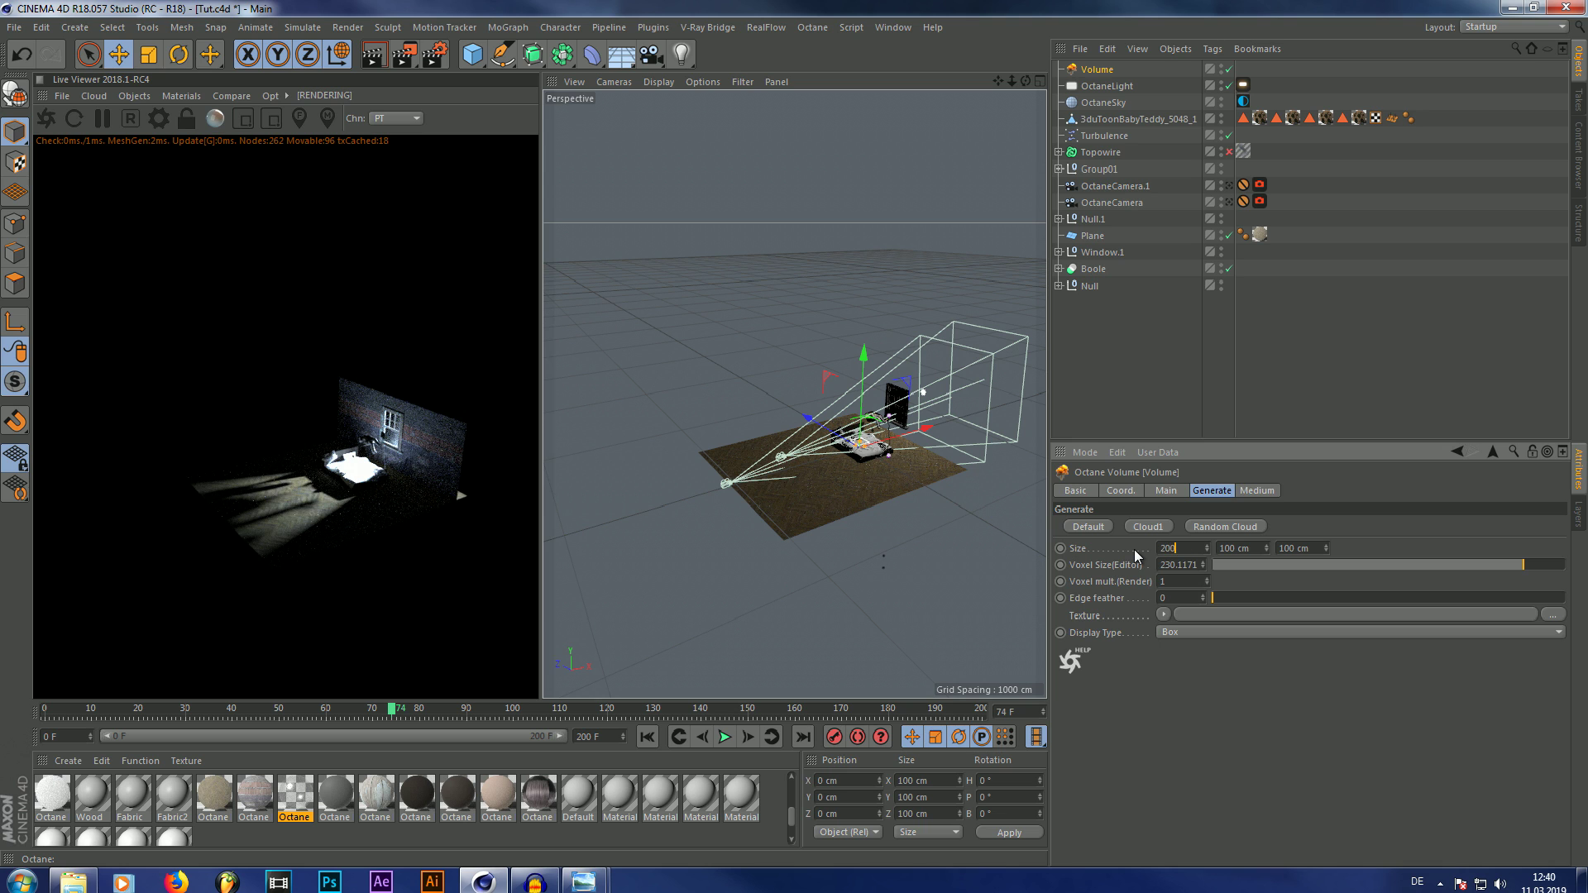
{"action": "key", "text": "Return"}
{"action": "left_click_drag", "start_coordinate": [910, 434], "coordinate": [895, 443]}
{"action": "double_click", "coordinate": [1162, 549]}
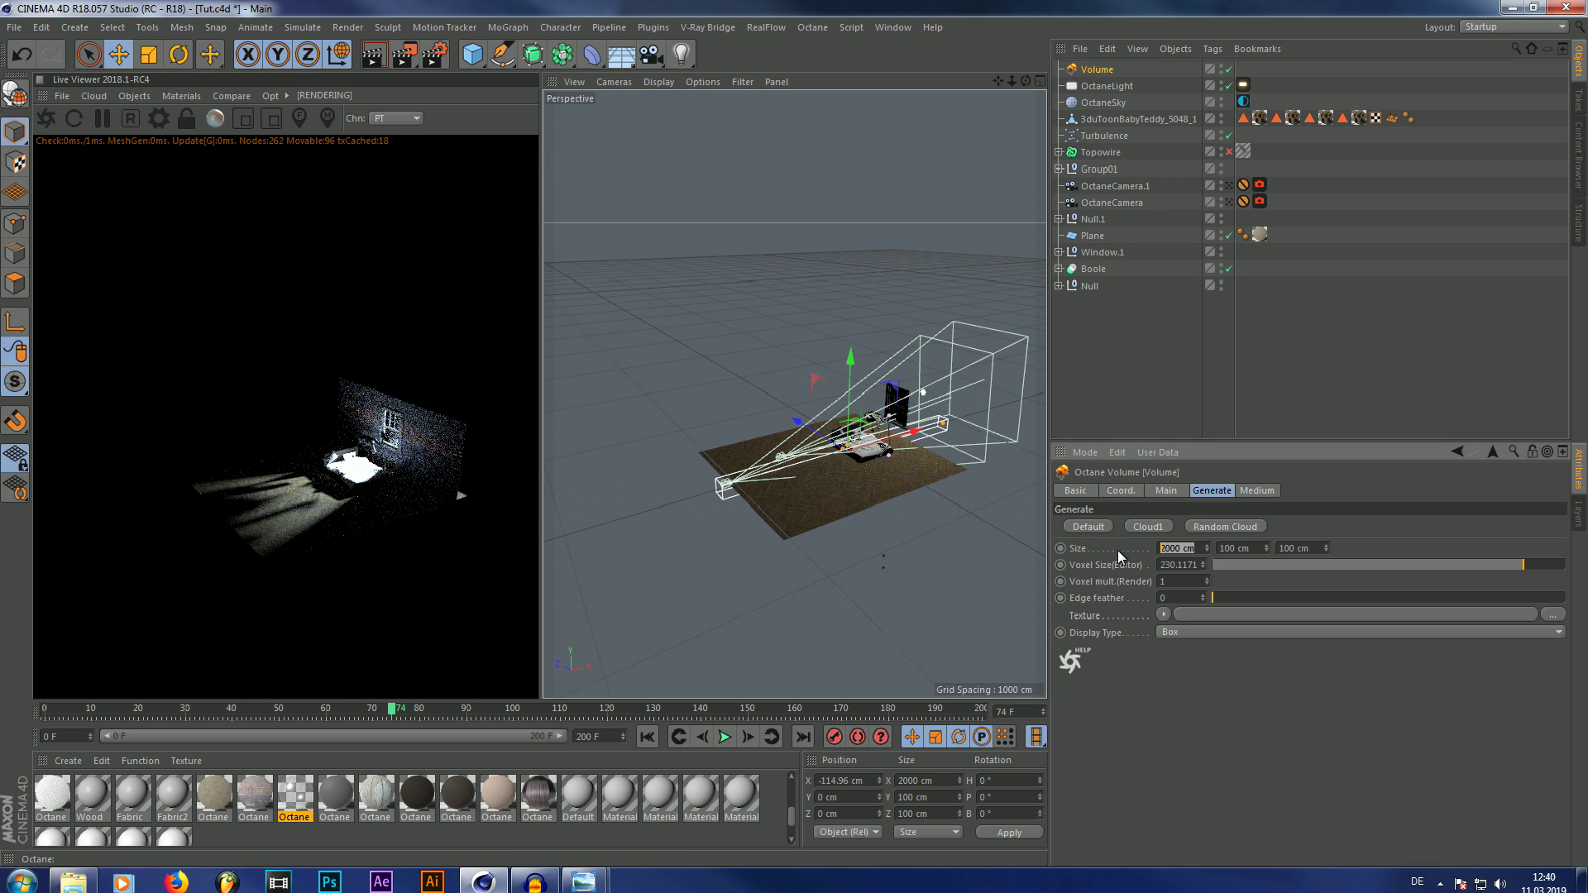
{"action": "type", "text": "2300"}
{"action": "key", "text": "Return"}
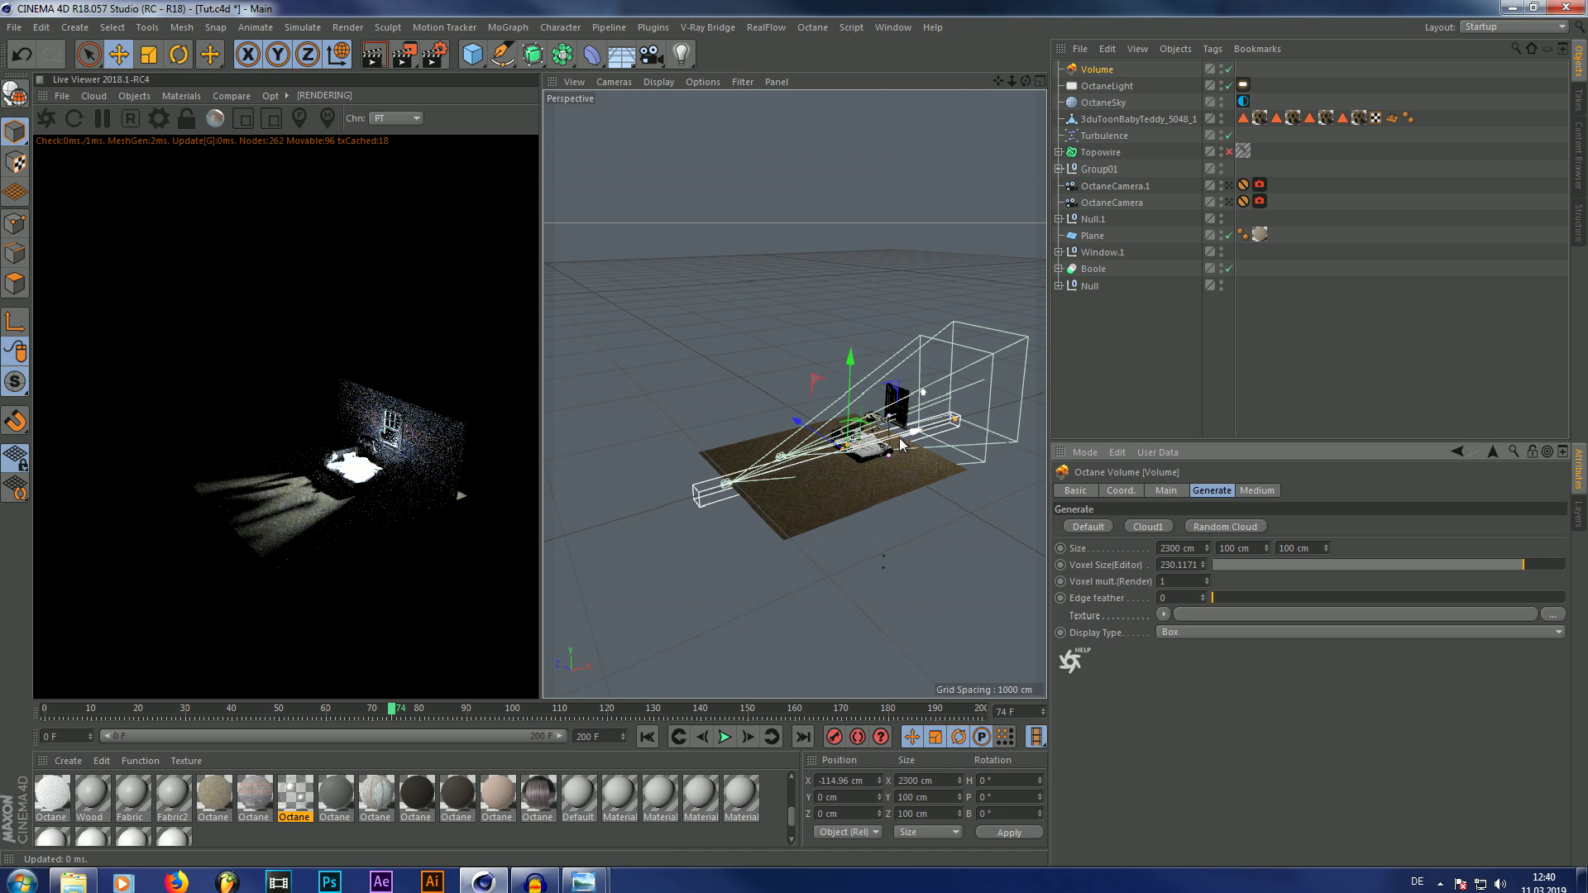
{"action": "left_click_drag", "start_coordinate": [909, 439], "coordinate": [904, 442]}
Set Y size 1500 cm and Z size 2000 cm, raising the volume to Y 481.755 cm.
{"action": "double_click", "coordinate": [1218, 548]}
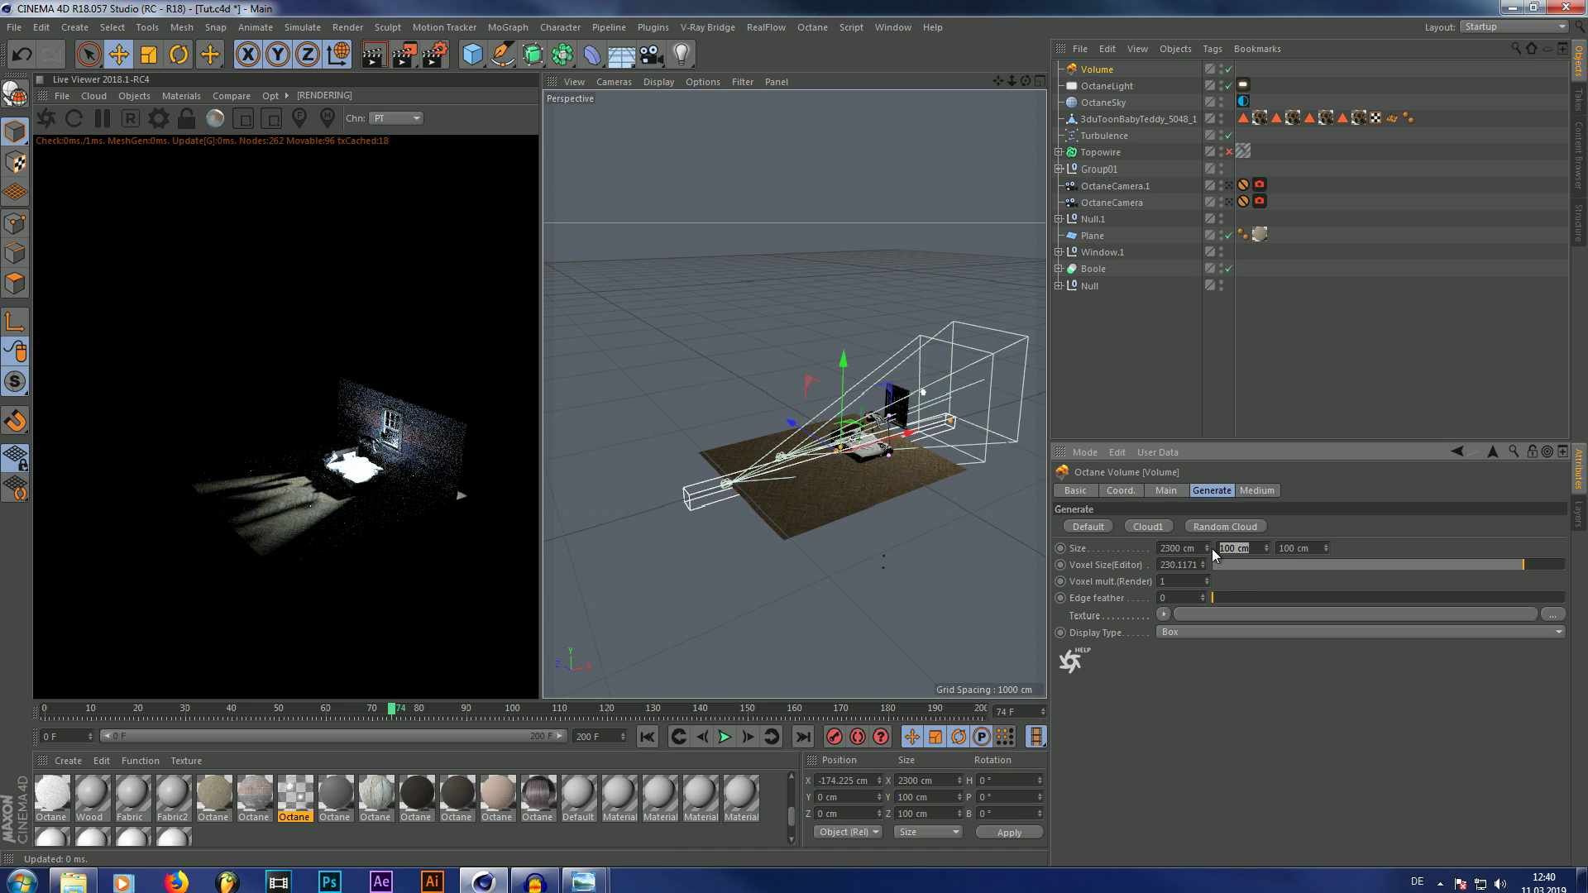
{"action": "type", "text": "1500"}
{"action": "key", "text": "Return"}
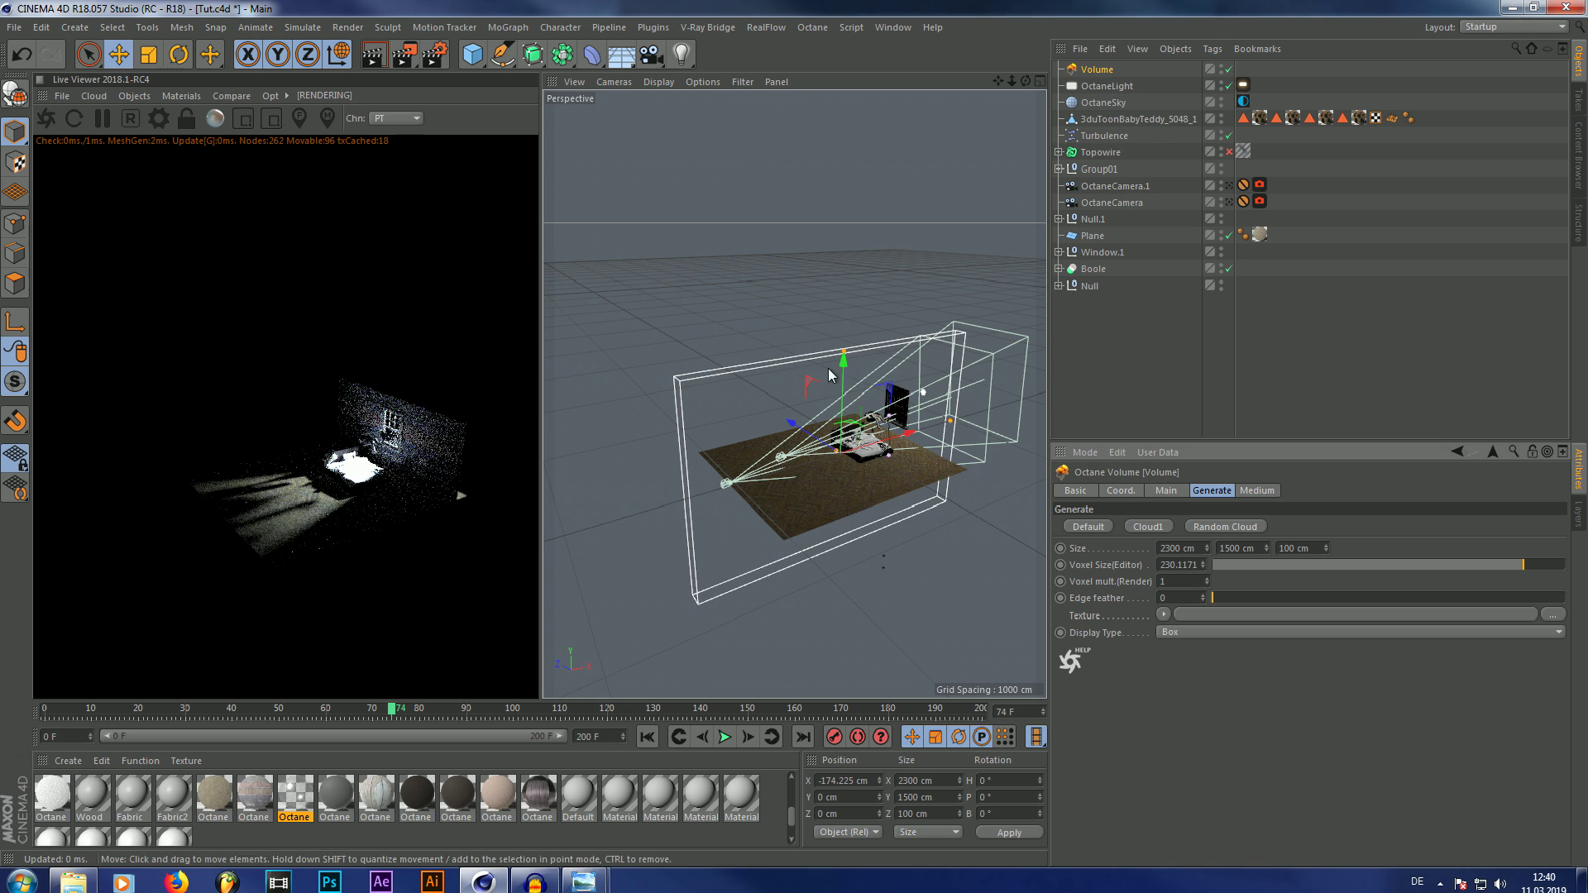
{"action": "left_click_drag", "start_coordinate": [842, 368], "coordinate": [842, 280]}
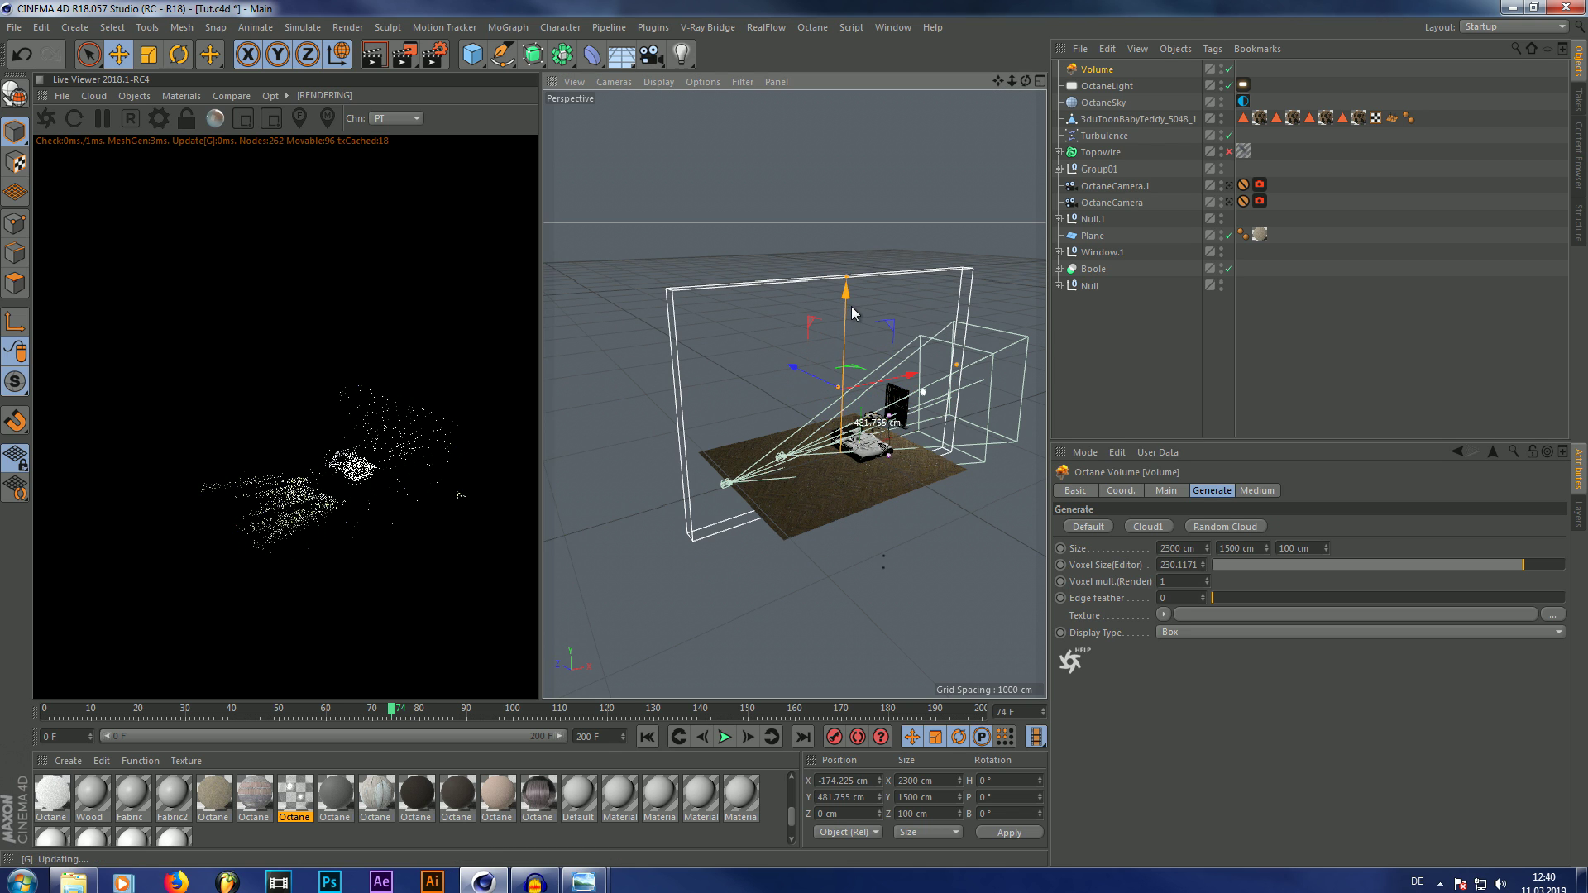
{"action": "double_click", "coordinate": [1318, 549]}
{"action": "type", "text": "200"}
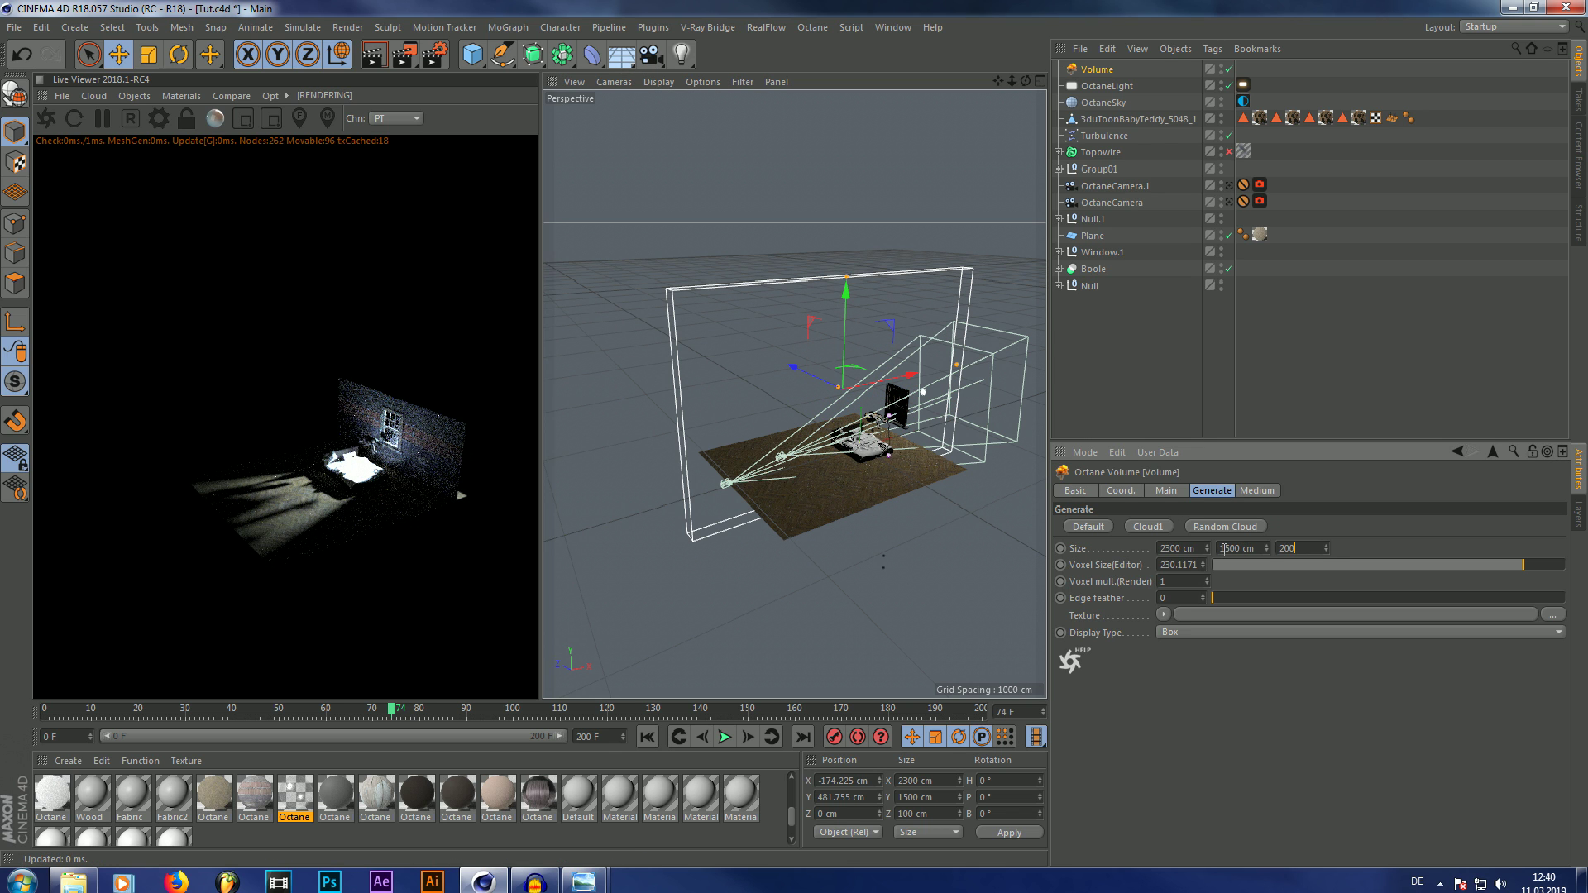
{"action": "type", "text": "0"}
{"action": "key", "text": "Return"}
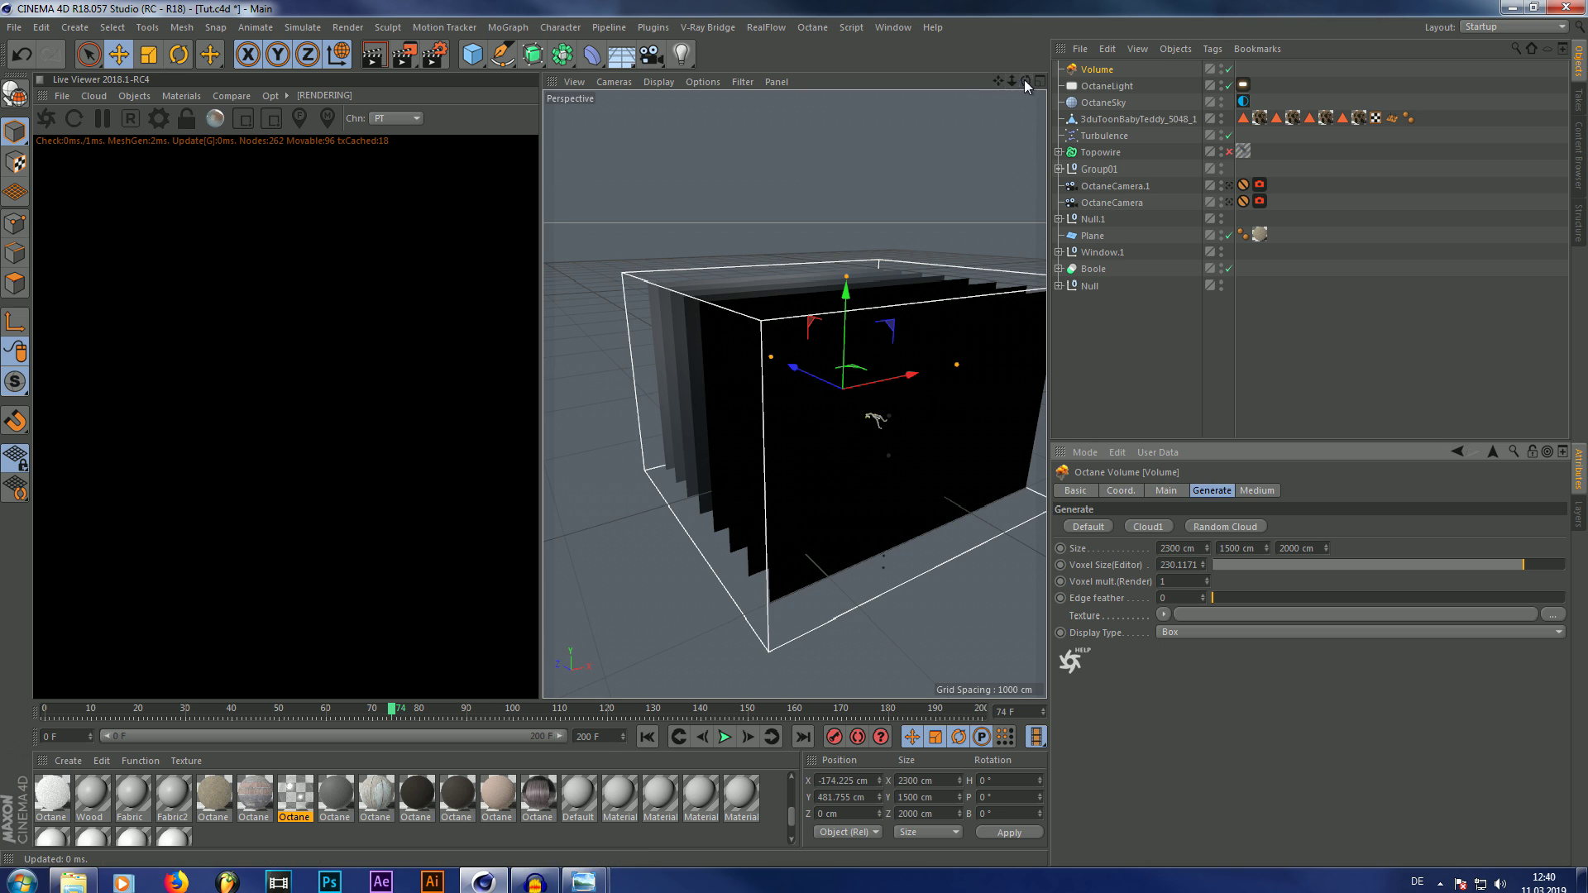
Through OctaneCamera.1, open the volume's VolumeMedium and enable Absorption with white colour.
{"action": "left_click", "coordinate": [1231, 187]}
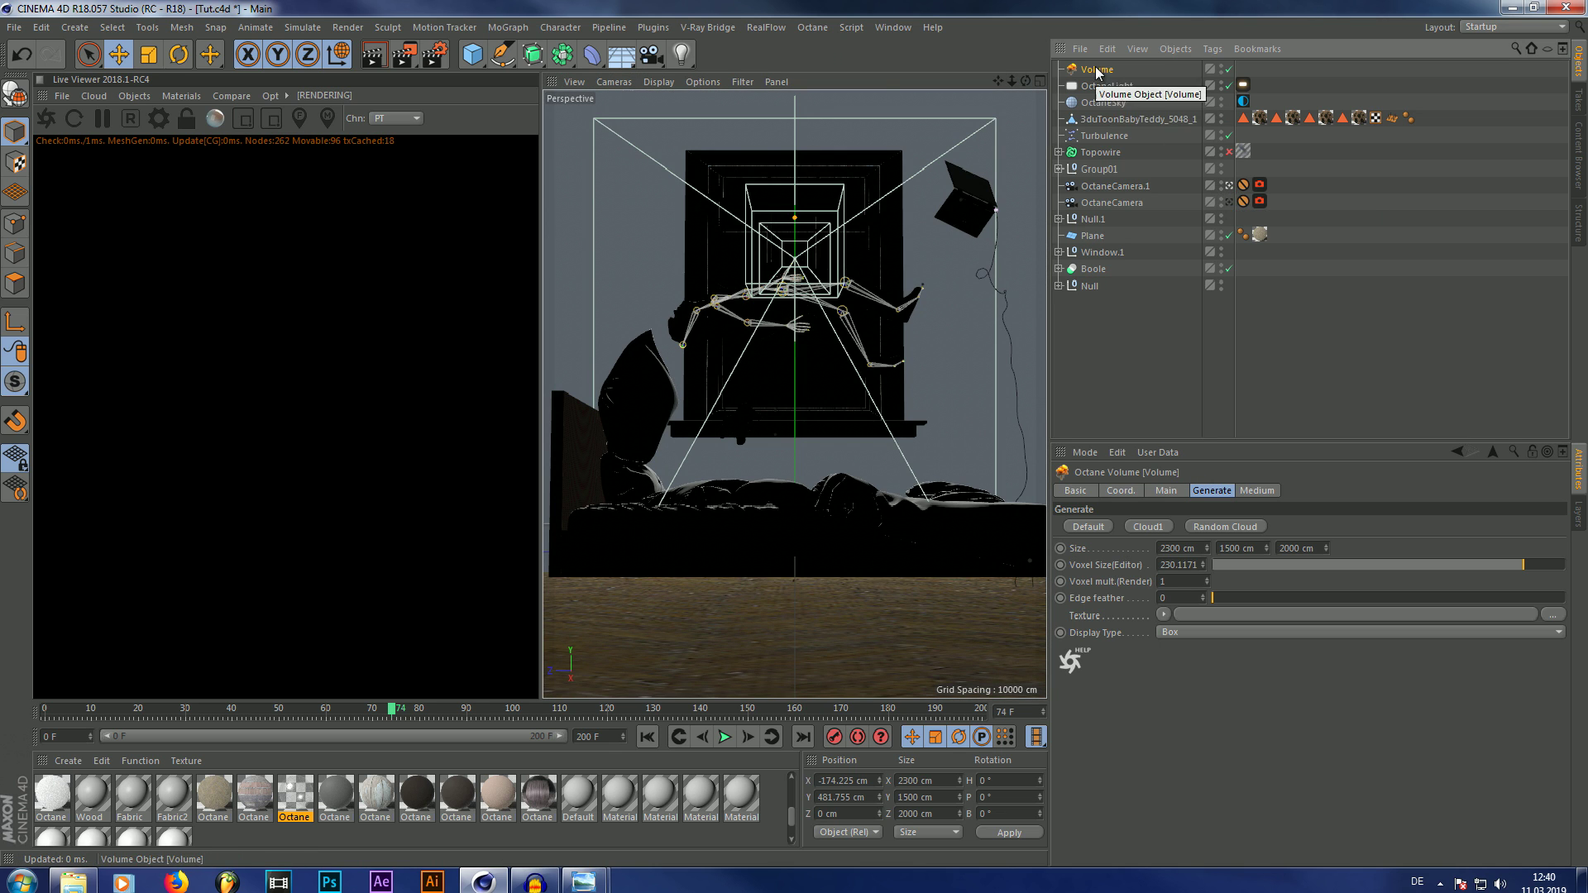
{"action": "left_click", "coordinate": [1257, 494]}
{"action": "left_click", "coordinate": [1153, 591]}
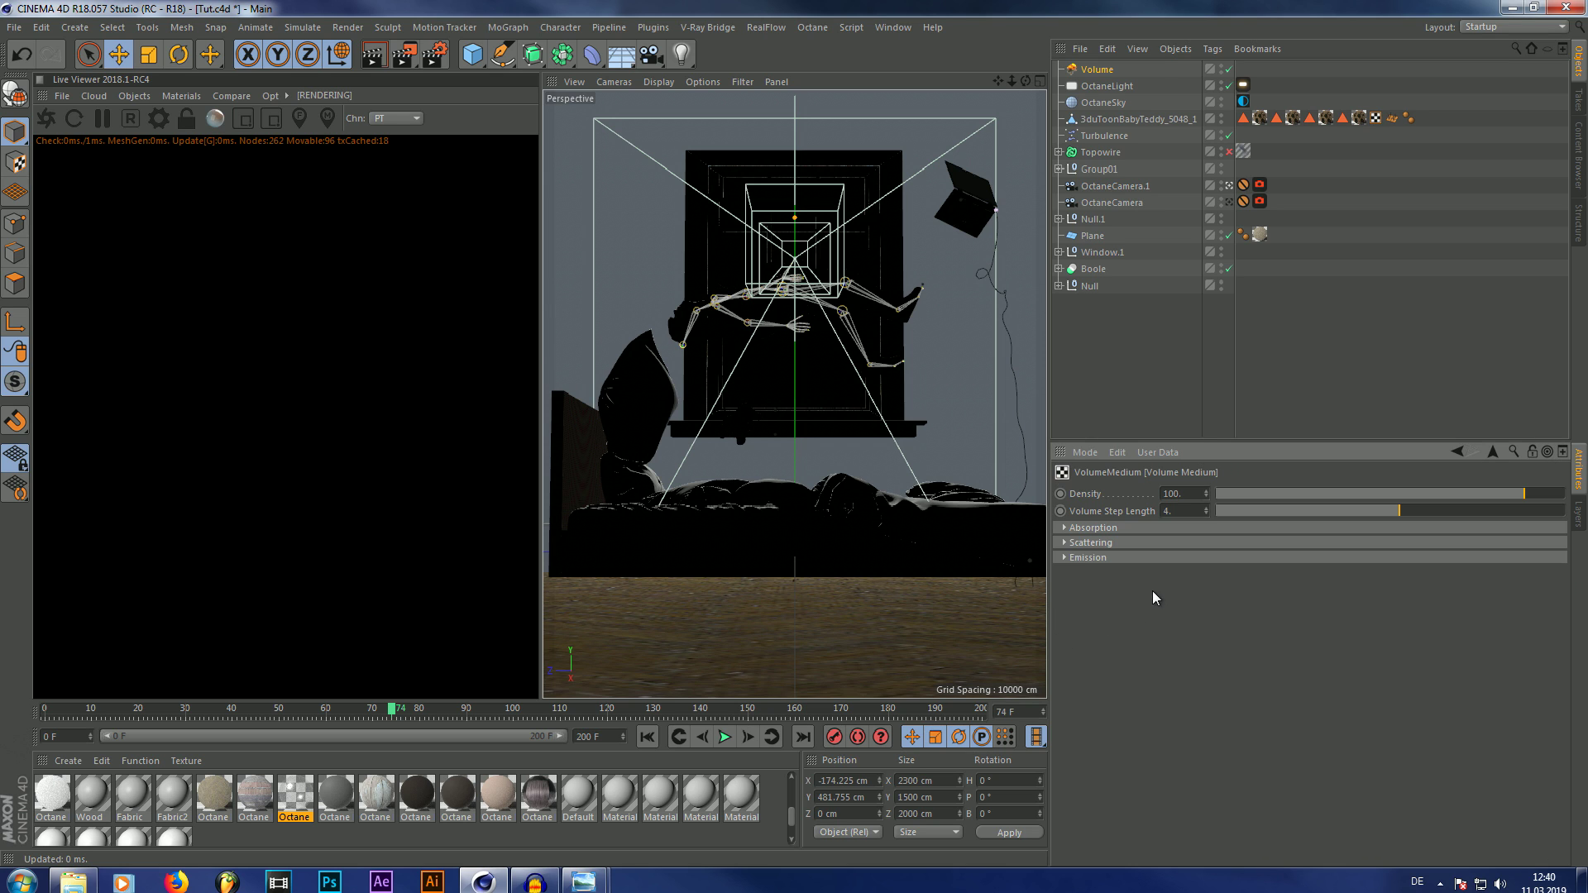
{"action": "left_click", "coordinate": [1064, 527]}
{"action": "left_click", "coordinate": [1065, 544]}
{"action": "left_click", "coordinate": [1115, 564]}
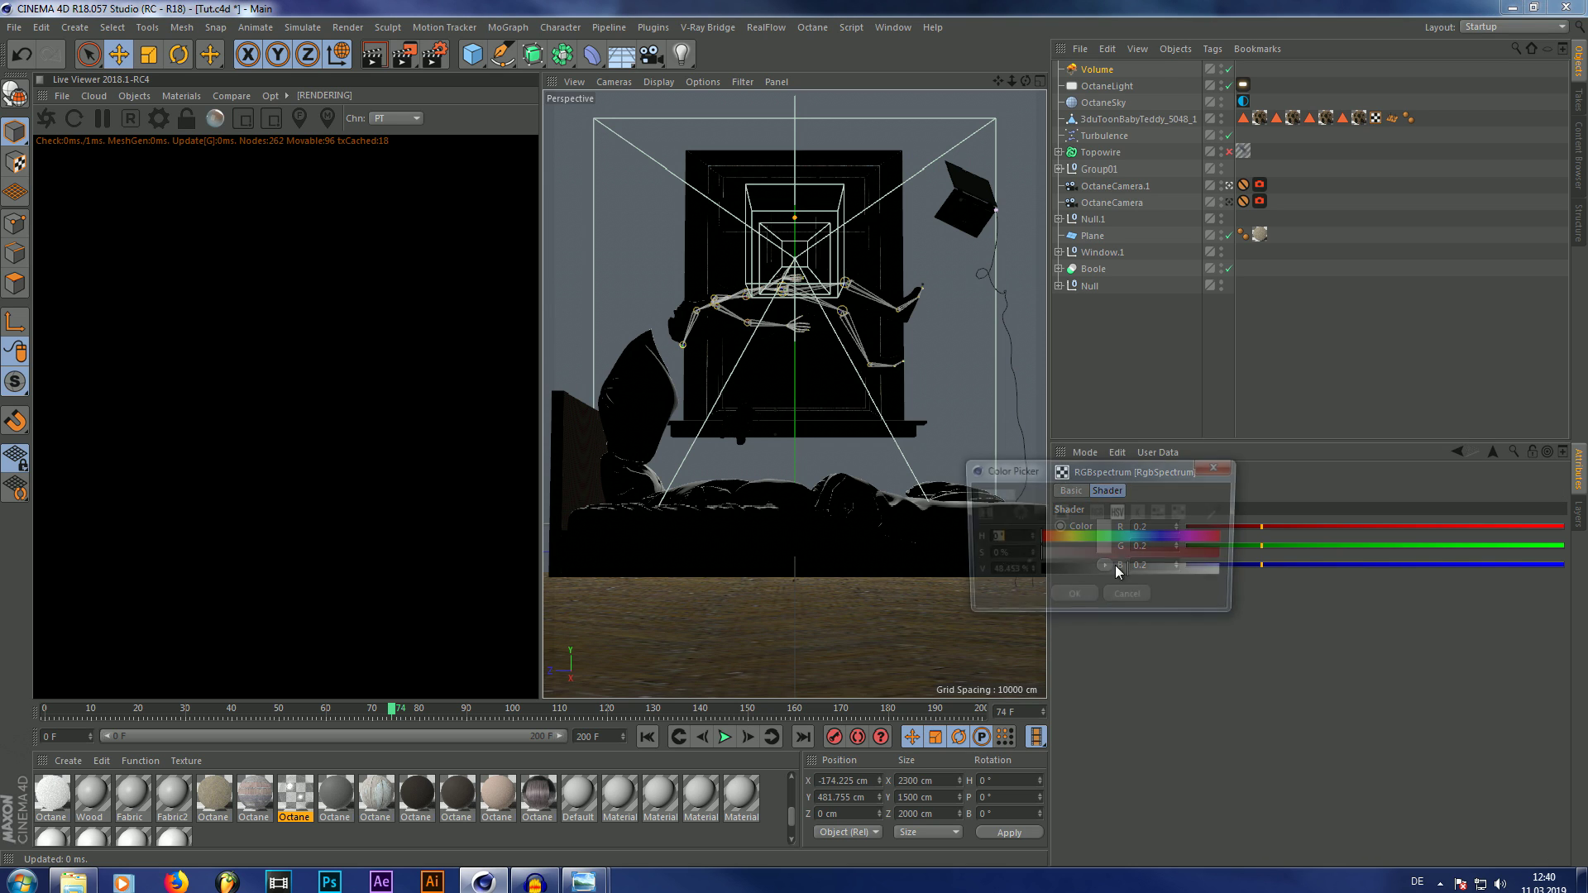
{"action": "left_click", "coordinate": [1092, 596]}
{"action": "left_click", "coordinate": [1455, 453]}
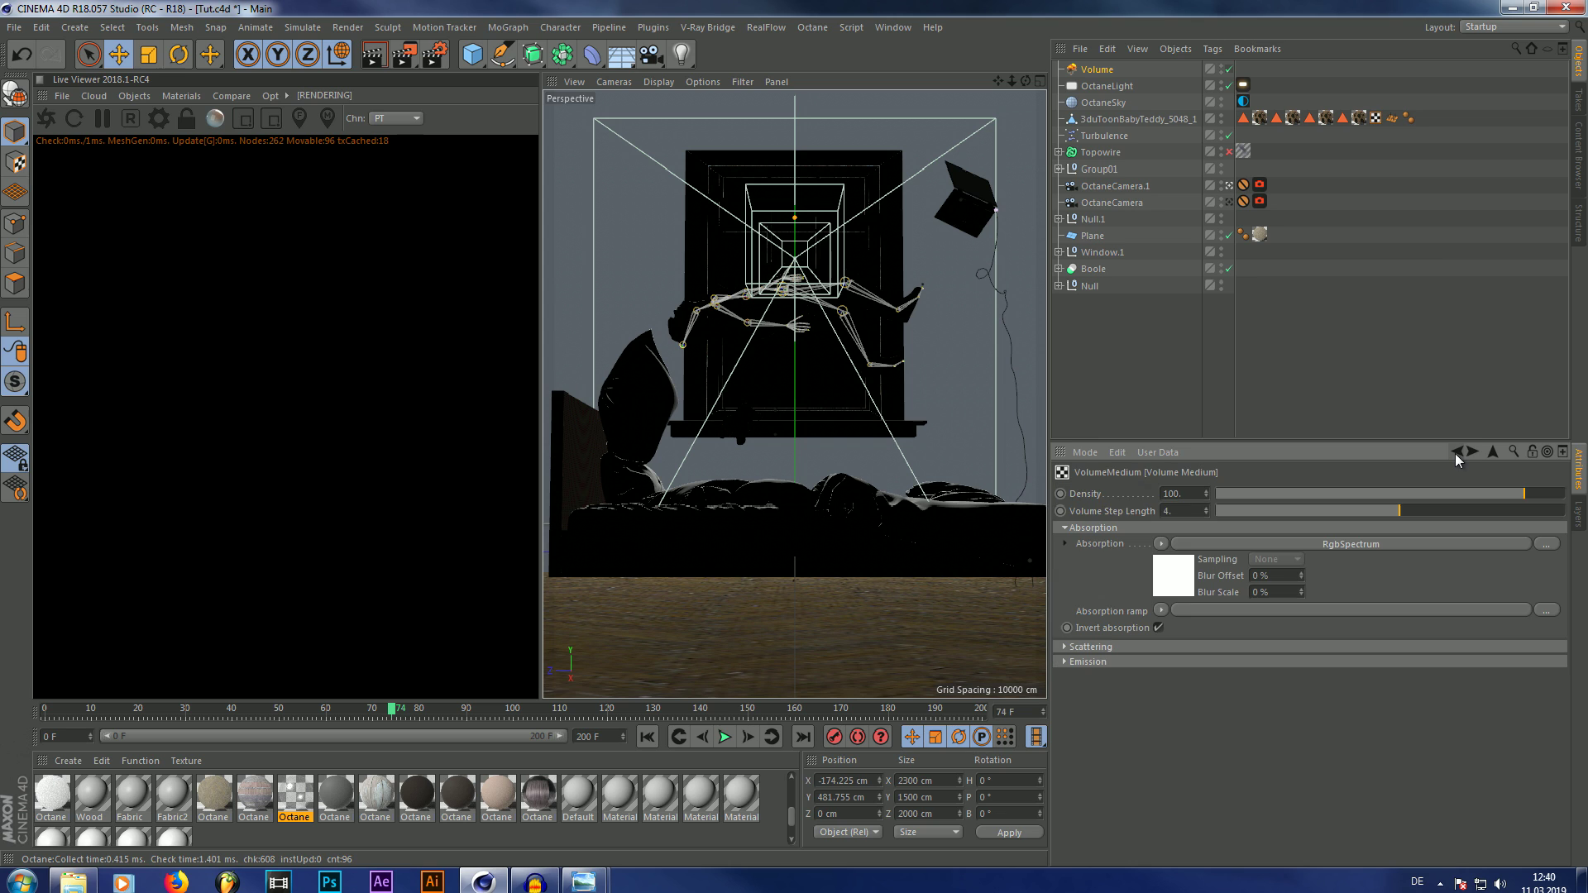
Lower the medium density to 0.024609 and limit the preview to a region around the figure's legs.
{"action": "left_click", "coordinate": [1380, 492]}
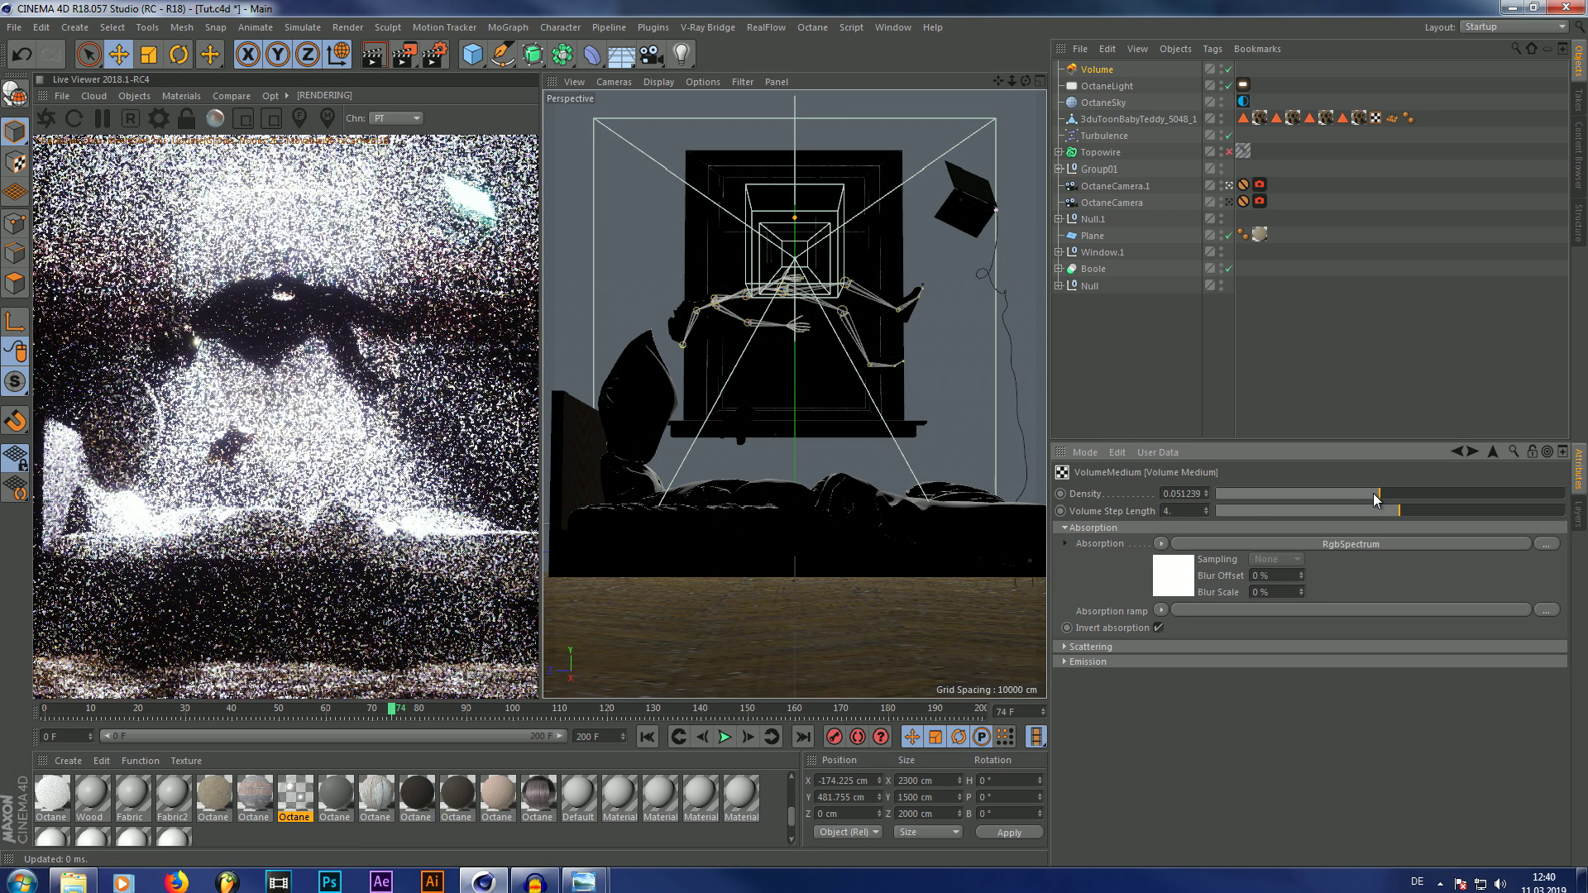
{"action": "left_click", "coordinate": [1368, 494]}
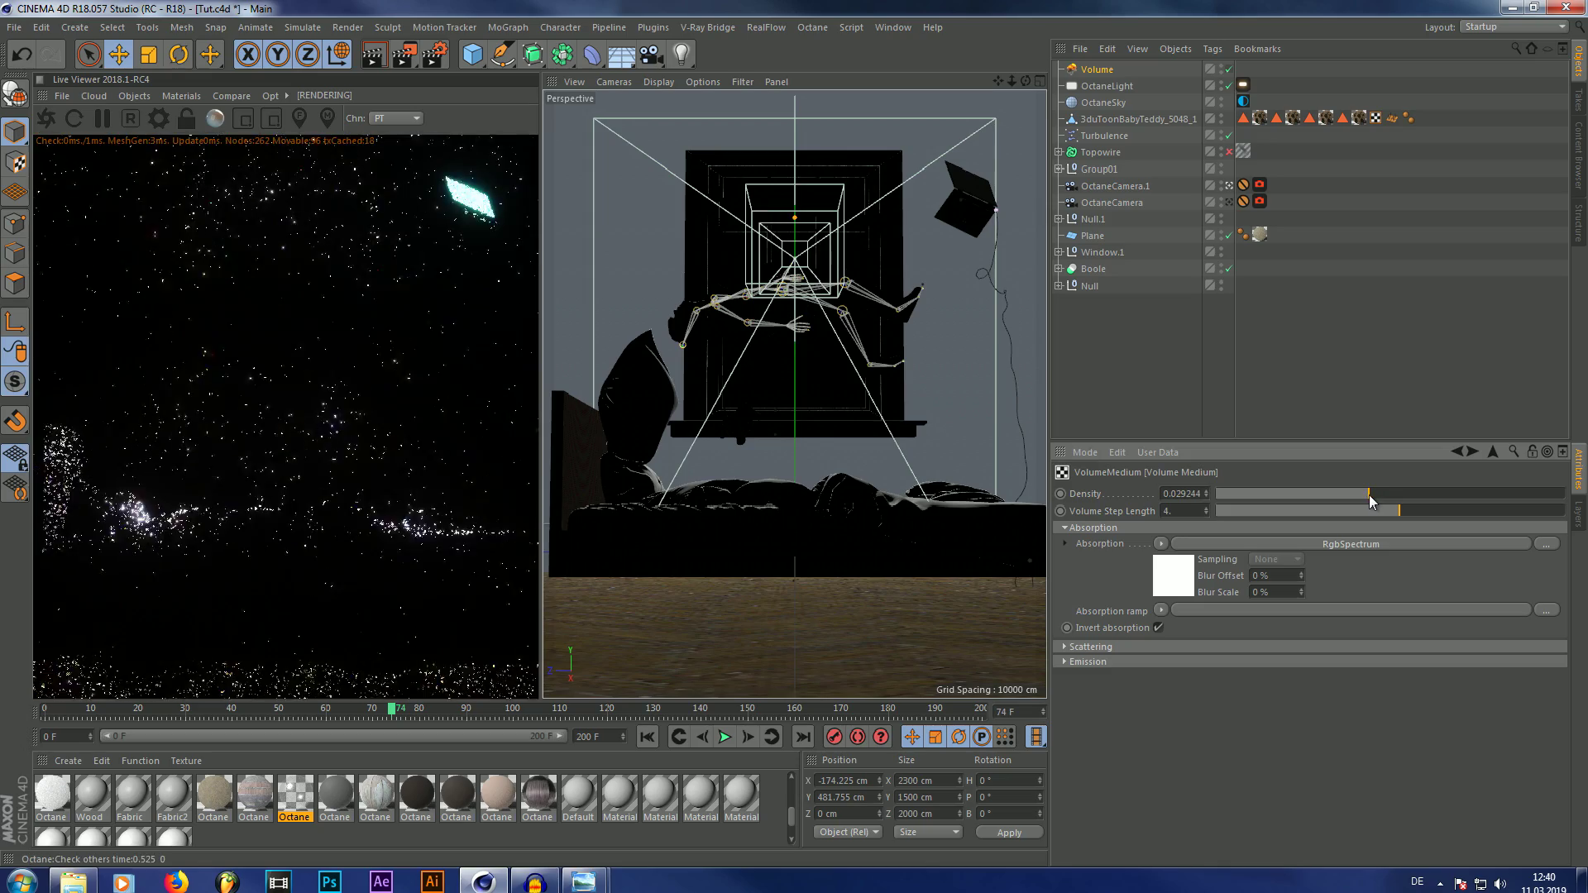
{"action": "left_click", "coordinate": [1365, 493]}
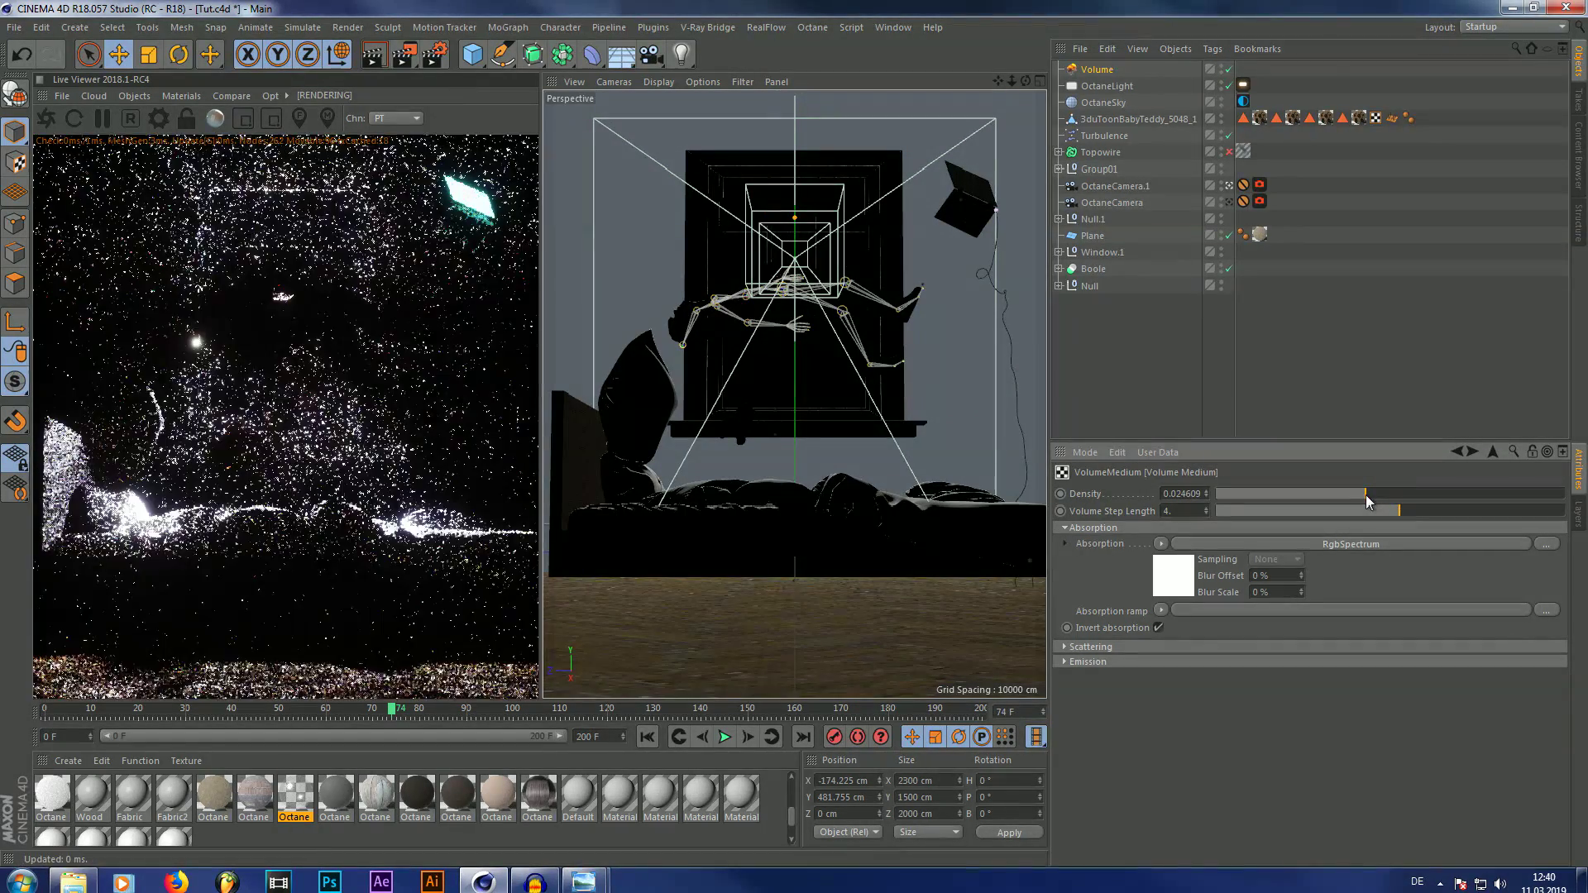
{"action": "left_click", "coordinate": [243, 118]}
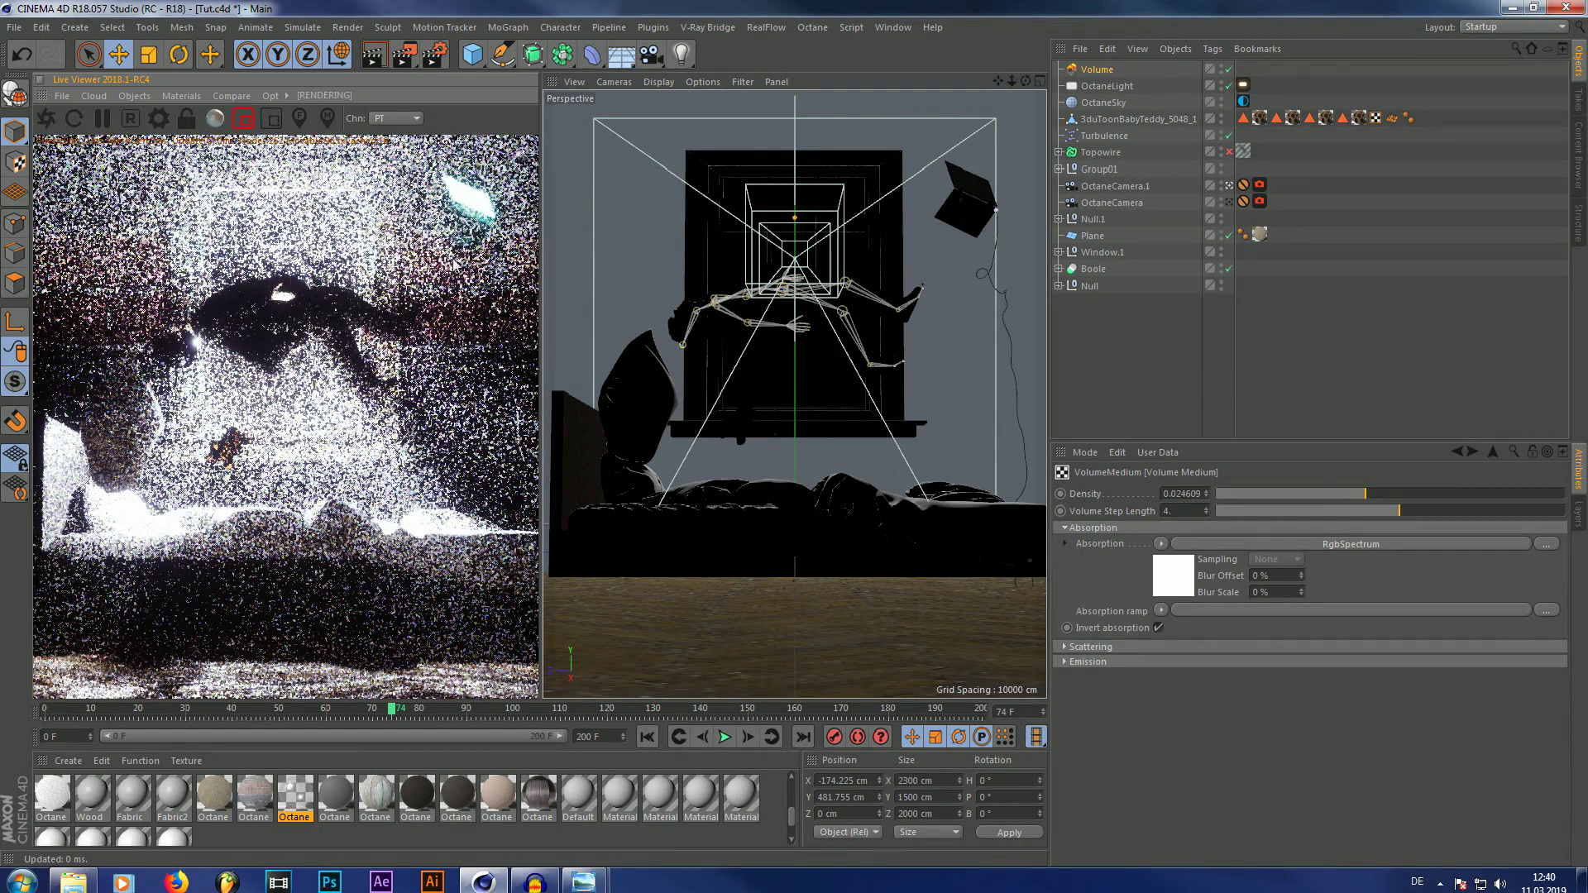
{"action": "left_click_drag", "start_coordinate": [462, 251], "coordinate": [348, 443]}
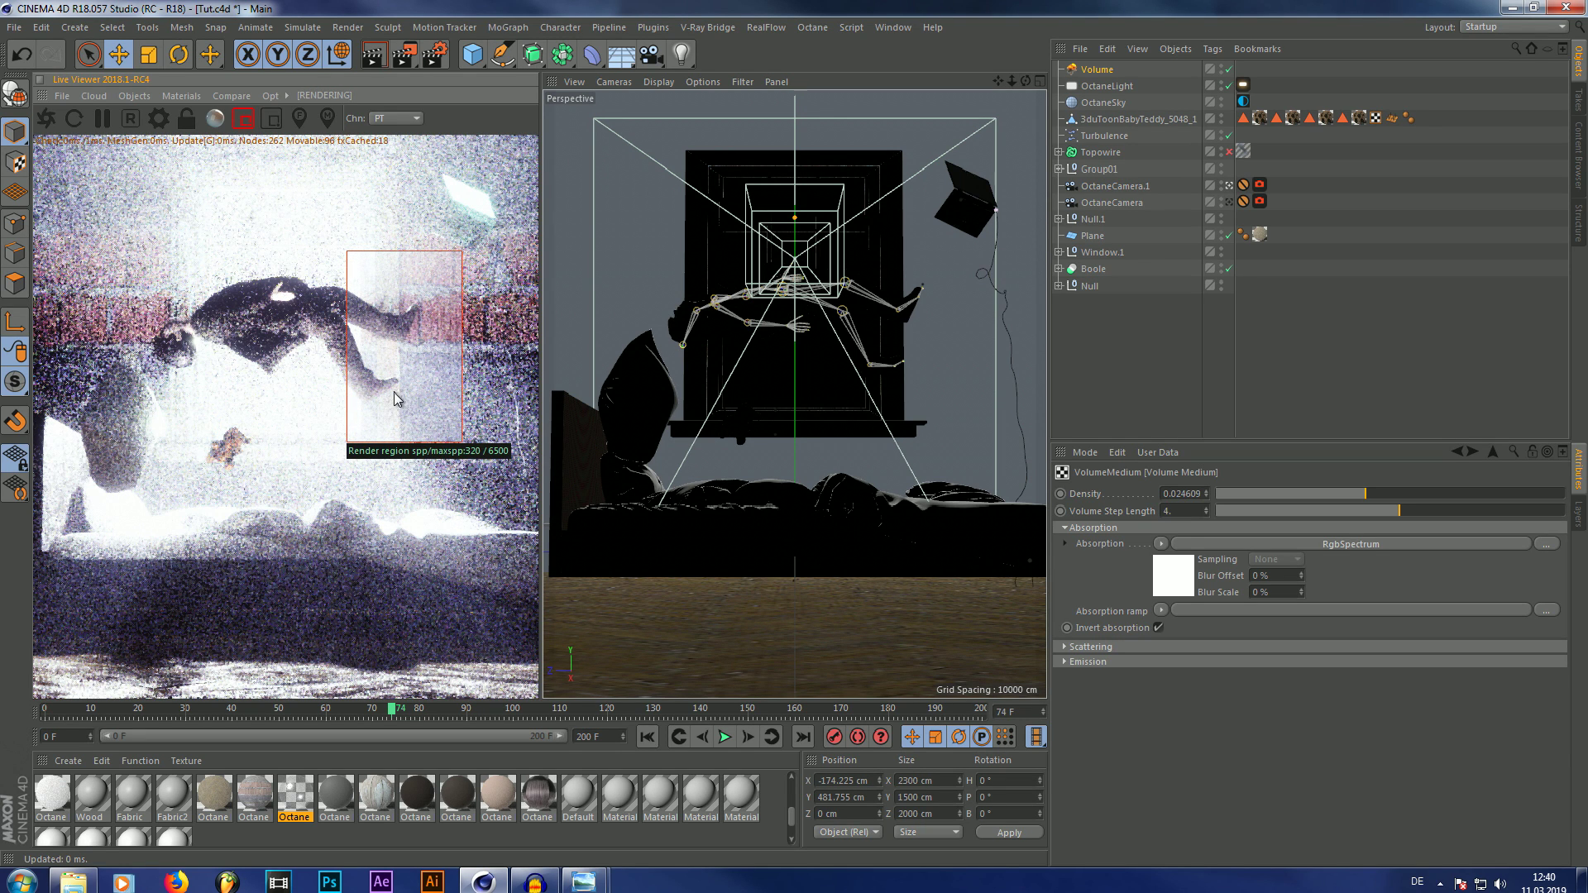
Lower the Octane light's power to about 1230 and shrink it to 64.1%.
{"action": "left_click", "coordinate": [1243, 84]}
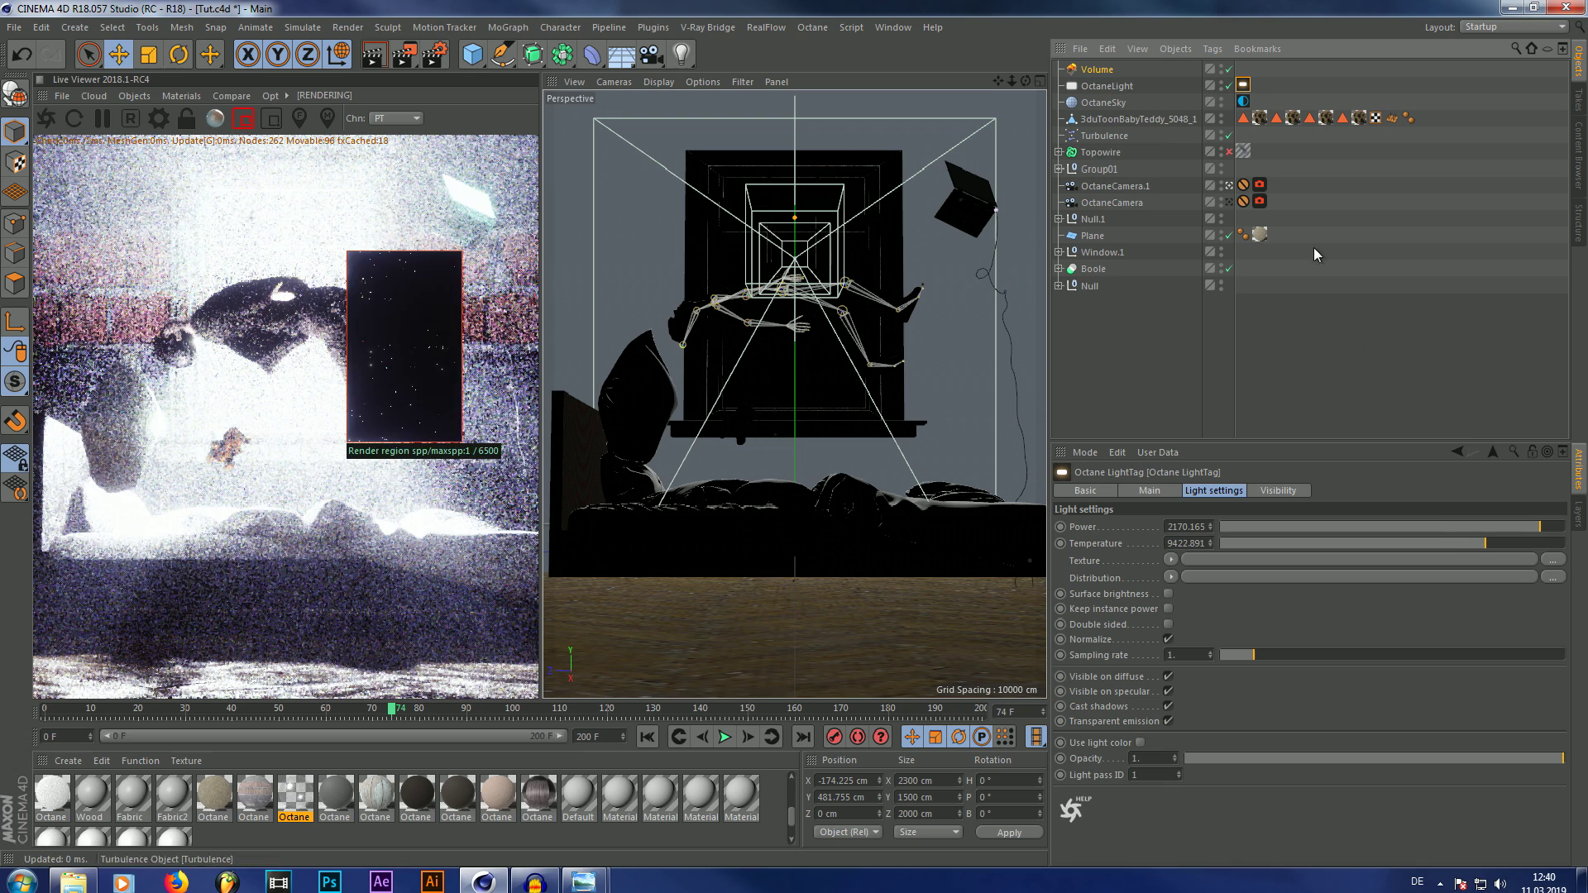
{"action": "left_click_drag", "start_coordinate": [1540, 528], "coordinate": [1530, 527]}
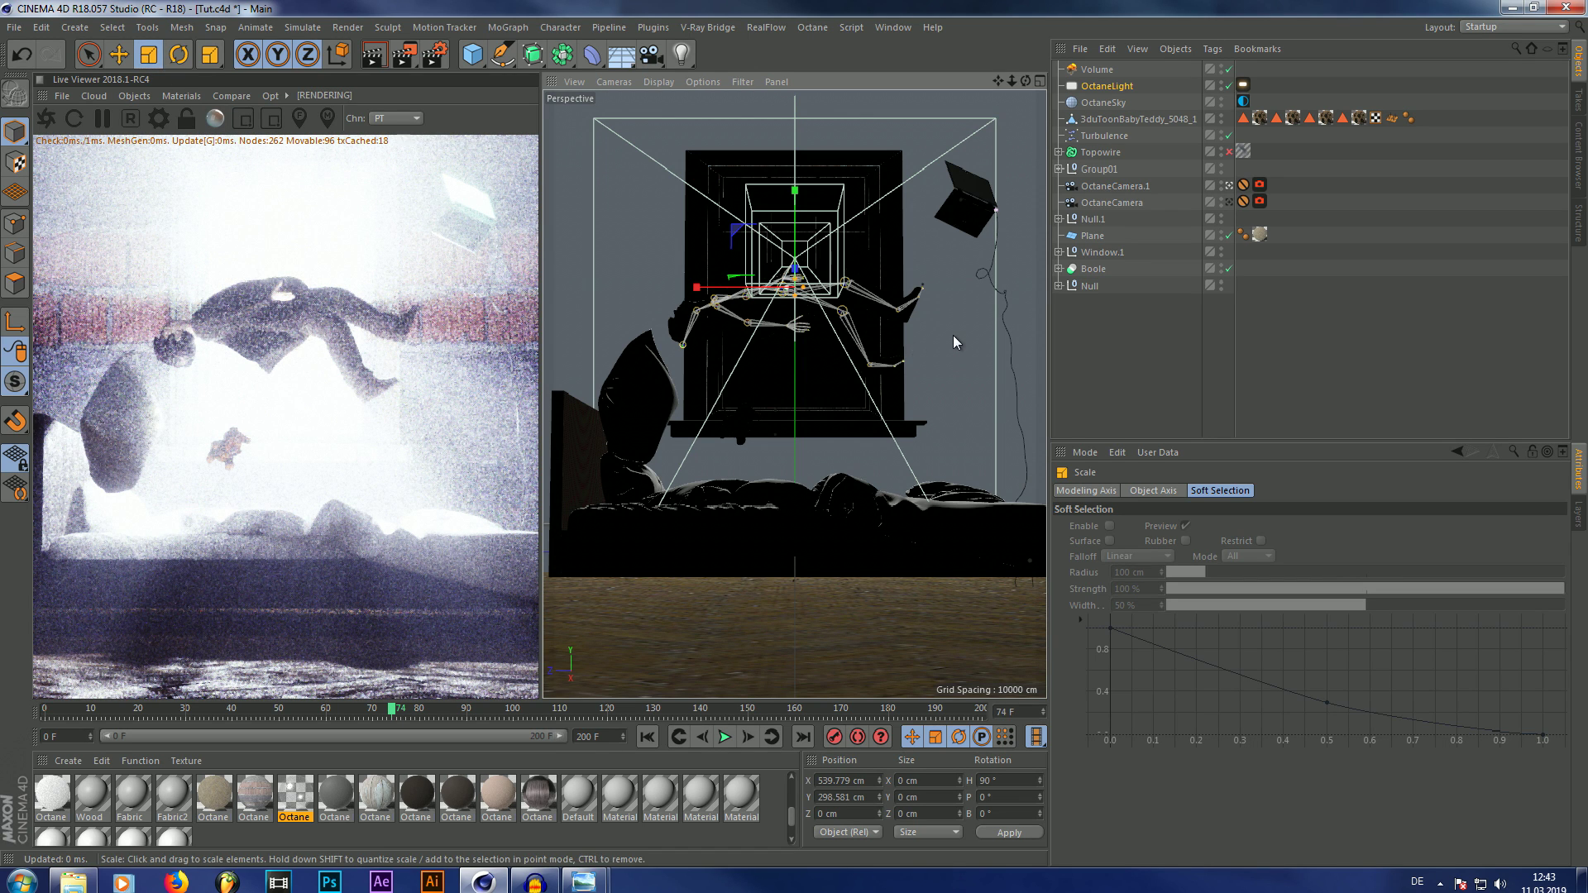
{"action": "mouse_move", "coordinate": [970, 333]}
{"action": "left_mouse_down"}
{"action": "mouse_move", "coordinate": [573, 262]}
{"action": "mouse_move", "coordinate": [970, 333]}
{"action": "left_mouse_up"}
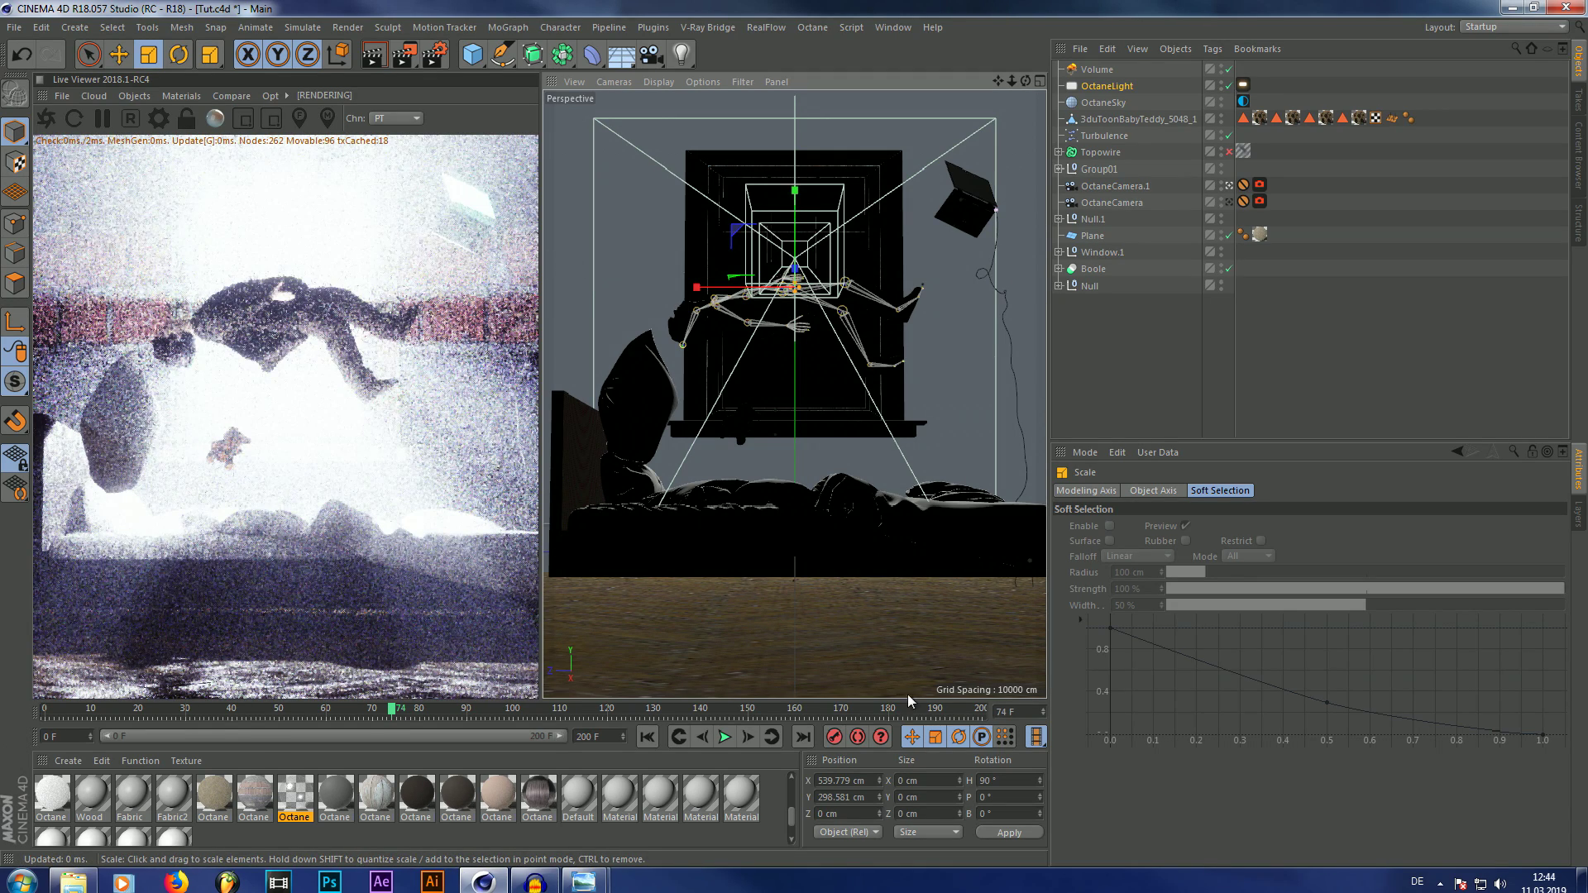
Set the light's X position to 725 cm.
{"action": "left_click", "coordinate": [844, 780]}
{"action": "double_click", "coordinate": [843, 780]}
{"action": "type", "text": "725"}
{"action": "key", "text": "Return"}
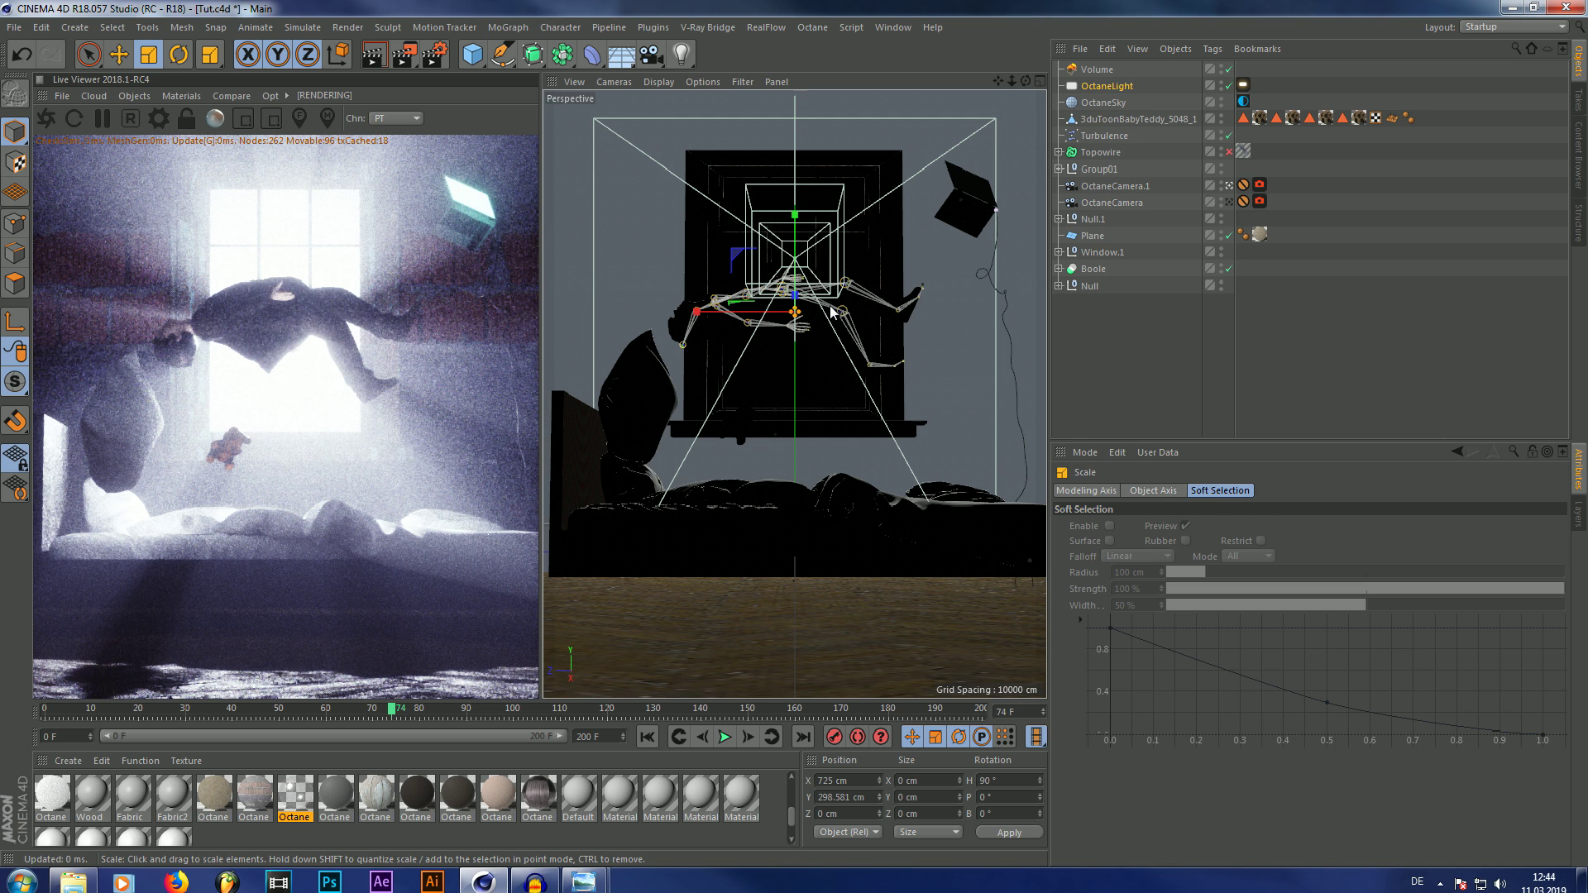
{"action": "left_click", "coordinate": [1259, 185]}
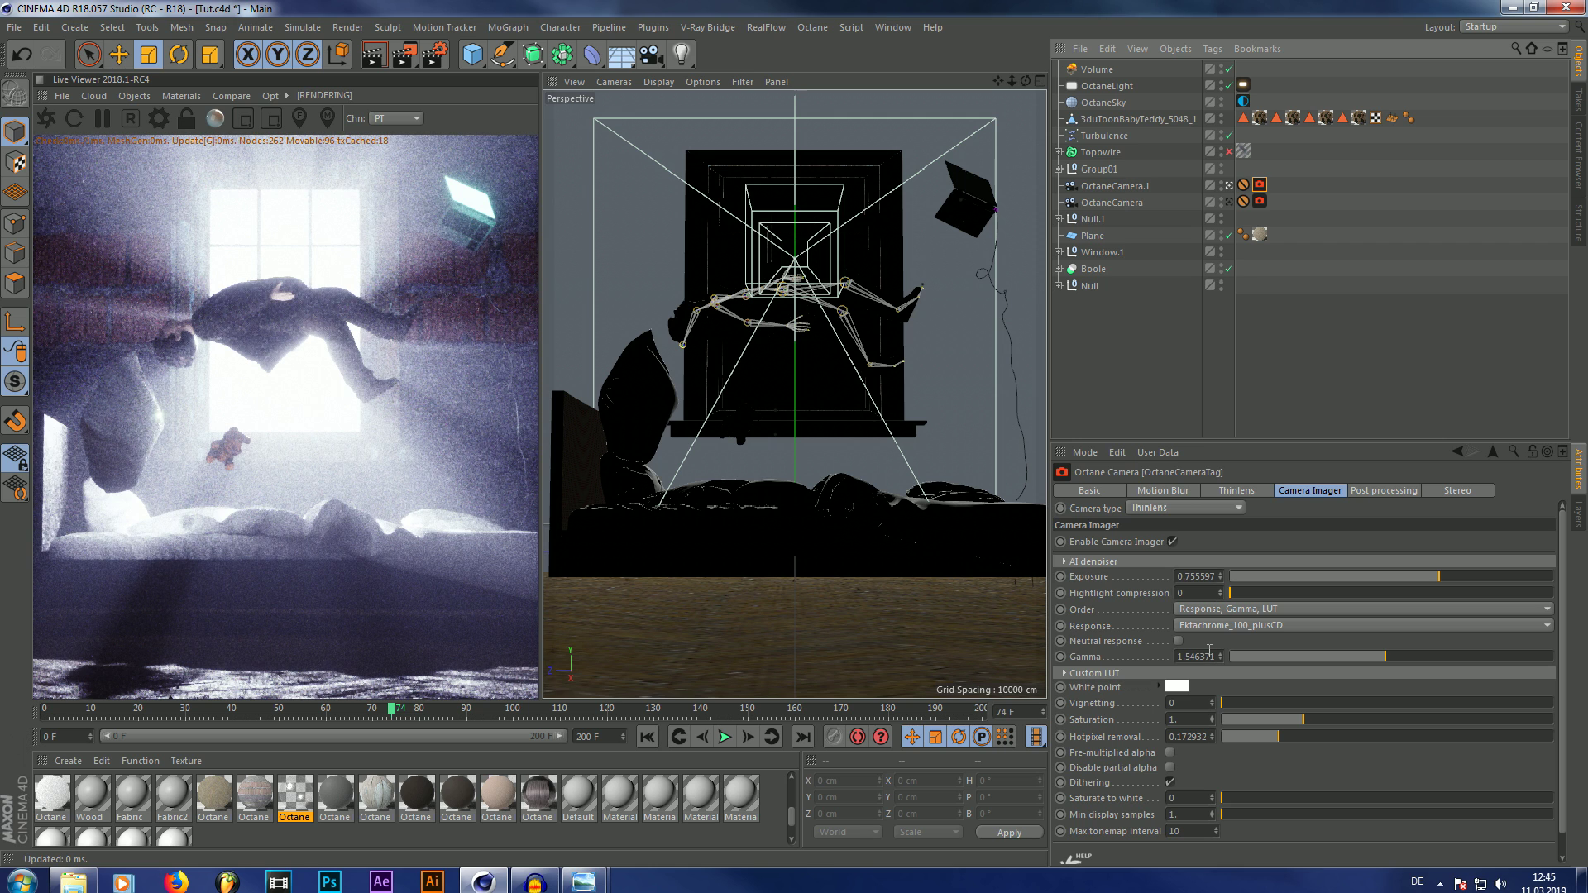
Glance at OctaneCamera.1's Post processing settings, then return to Camera Imager (exposure 0.755597, gamma 1.546371).
{"action": "left_click", "coordinate": [1382, 490]}
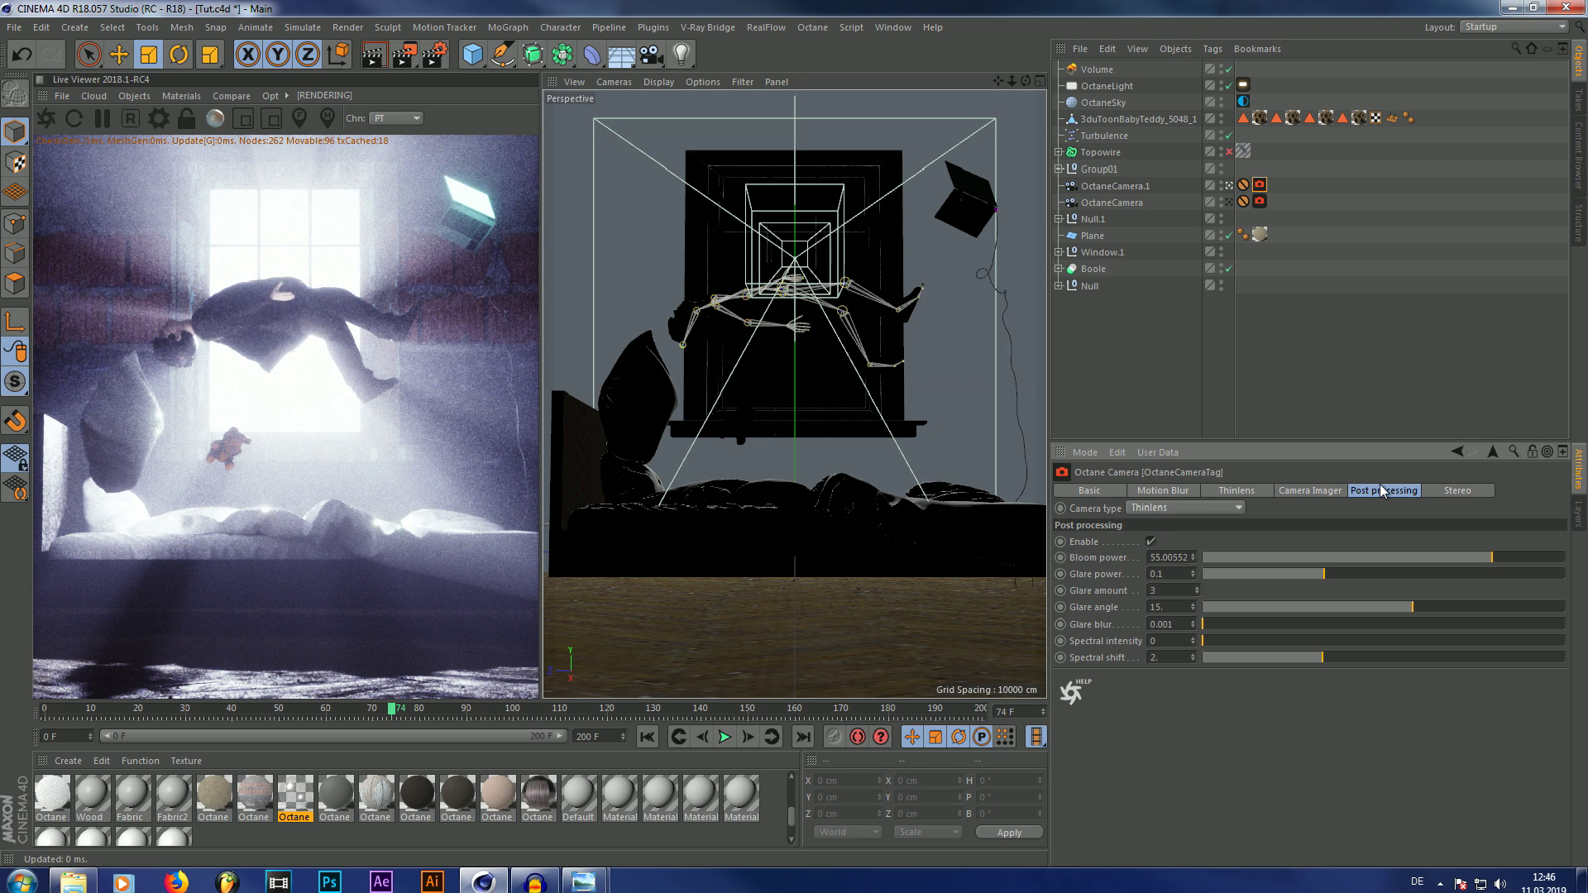
{"action": "left_click", "coordinate": [1303, 491]}
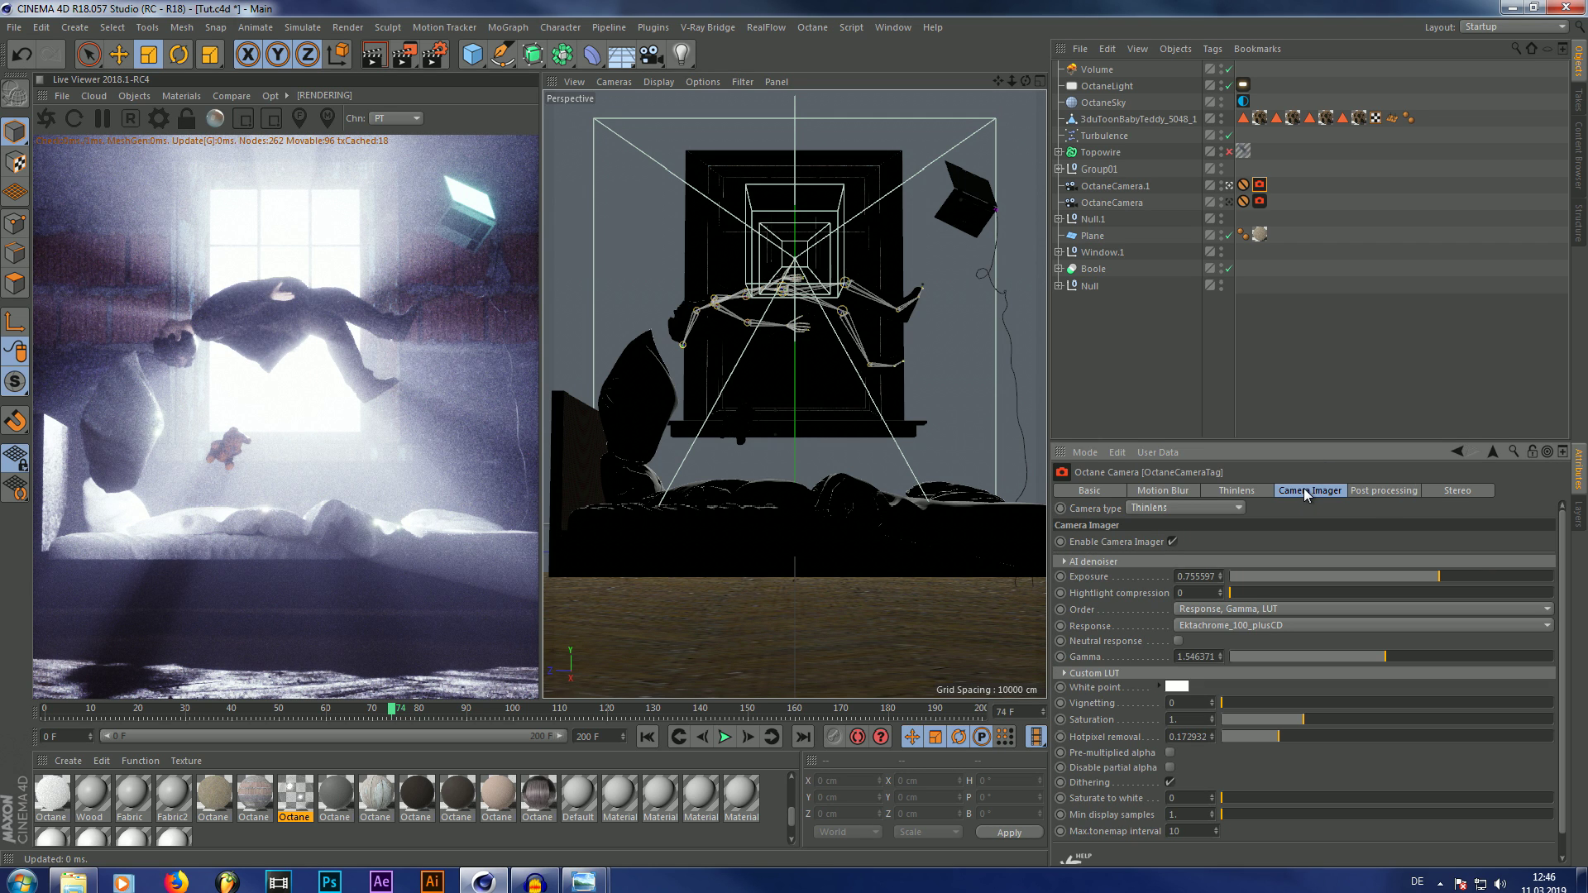